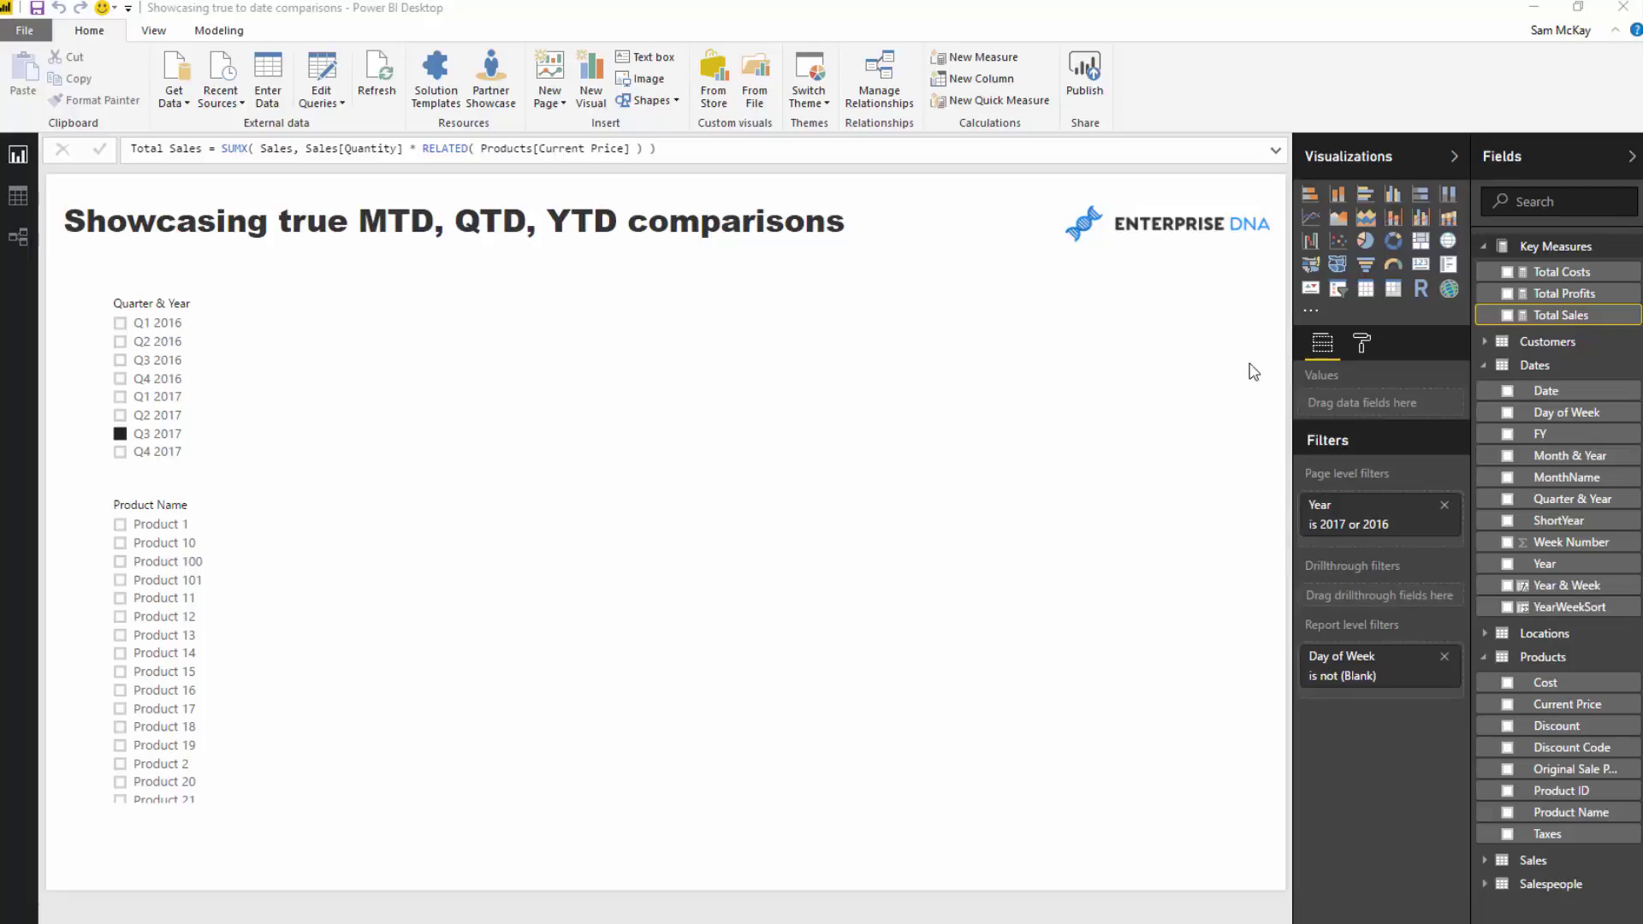
Step: Review the Total Profits, Total Costs and Total Sales formulas, then select Key Measures
click(1568, 299)
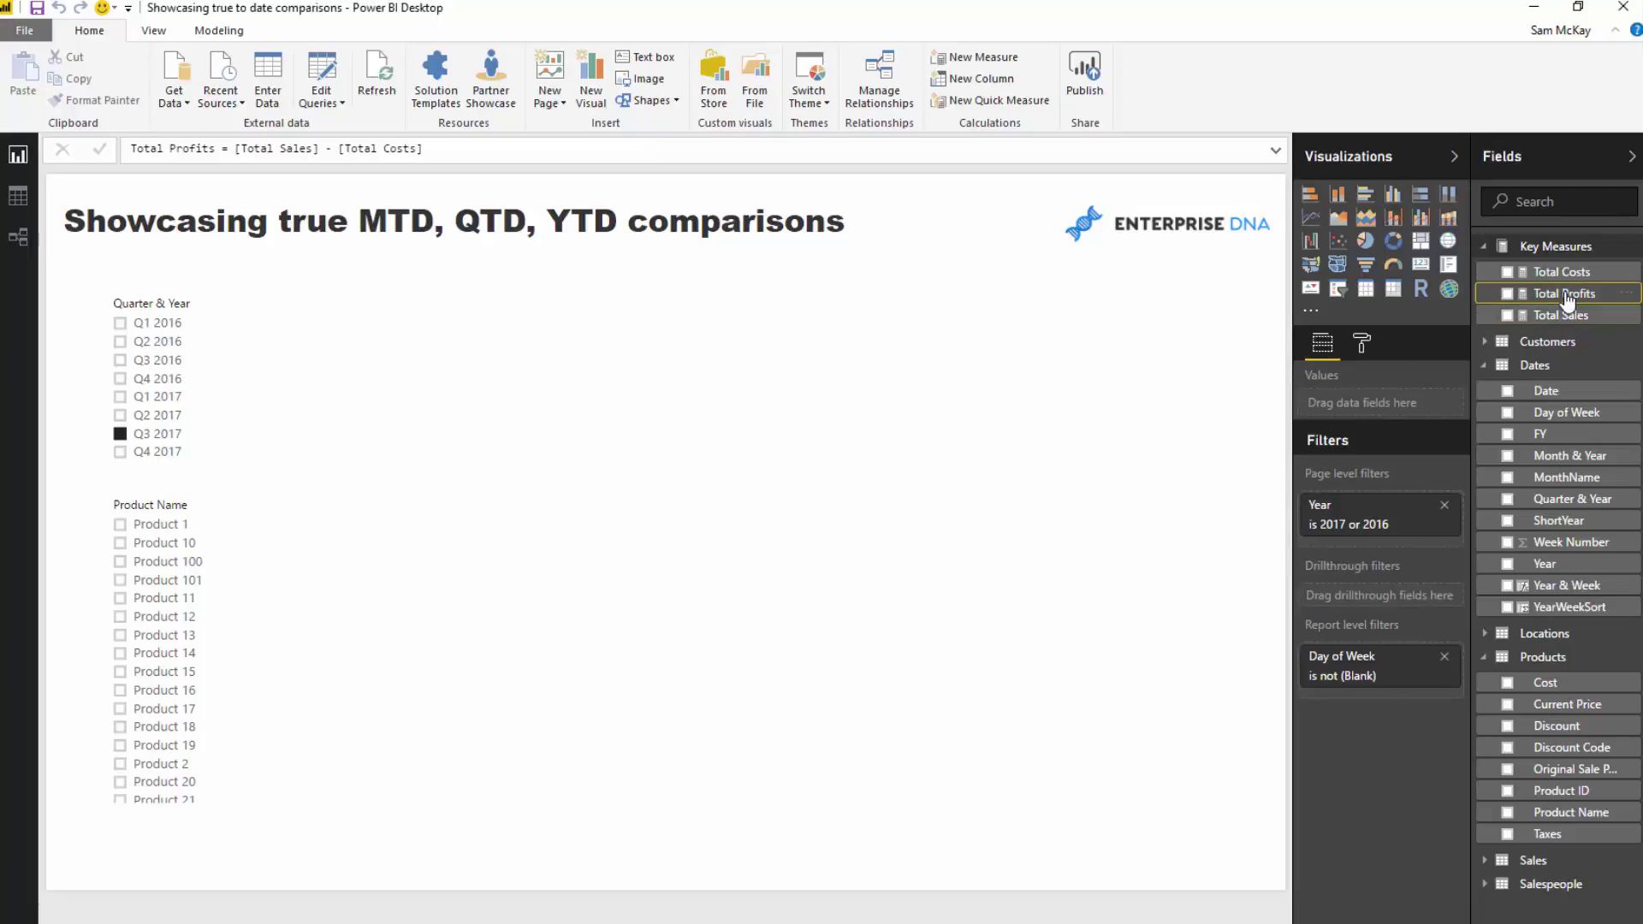
click(1562, 272)
click(1566, 294)
click(1565, 317)
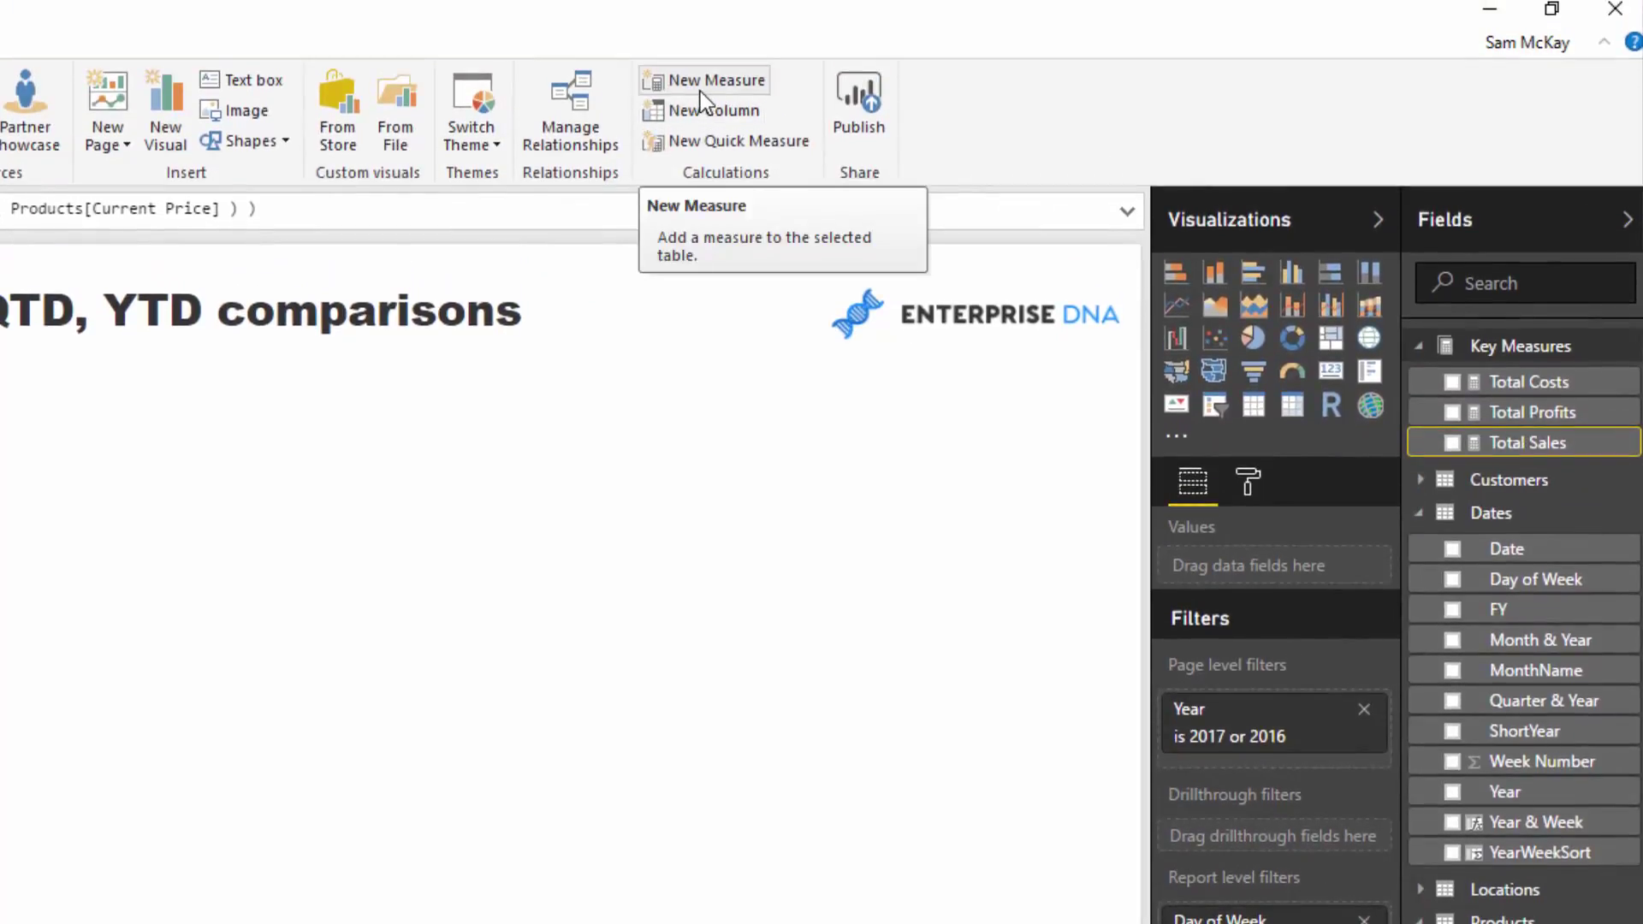
Step: Create the measure Sales QTD = CALCULATE( [Total Sales], DATESYTD( Dates[Date] ))
click(700, 86)
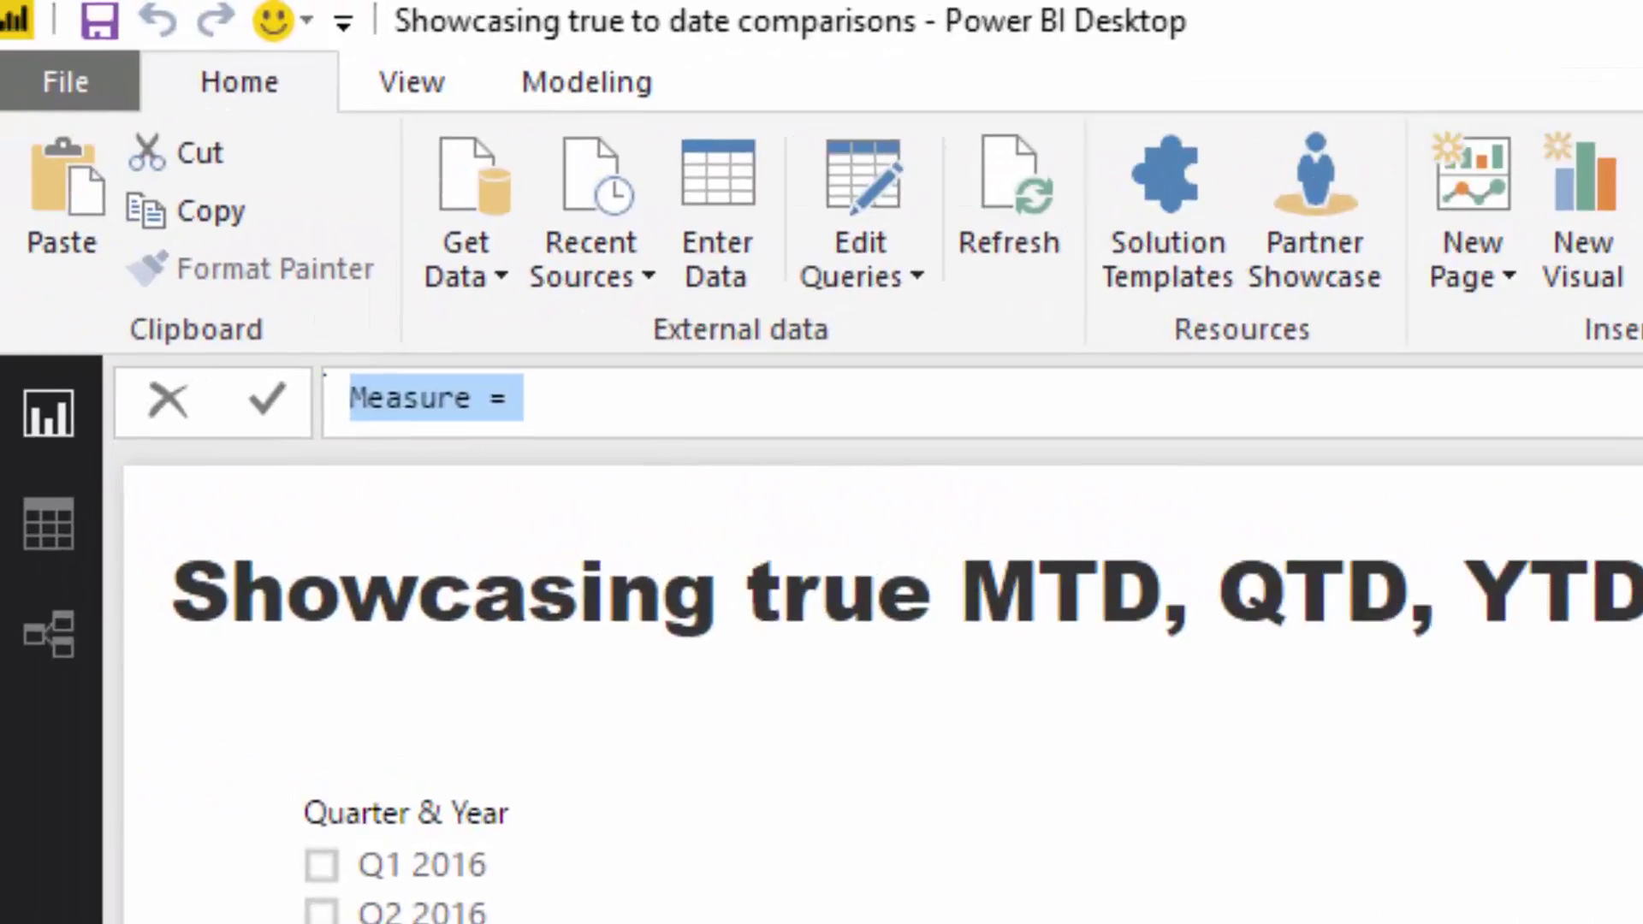
text(Sale)
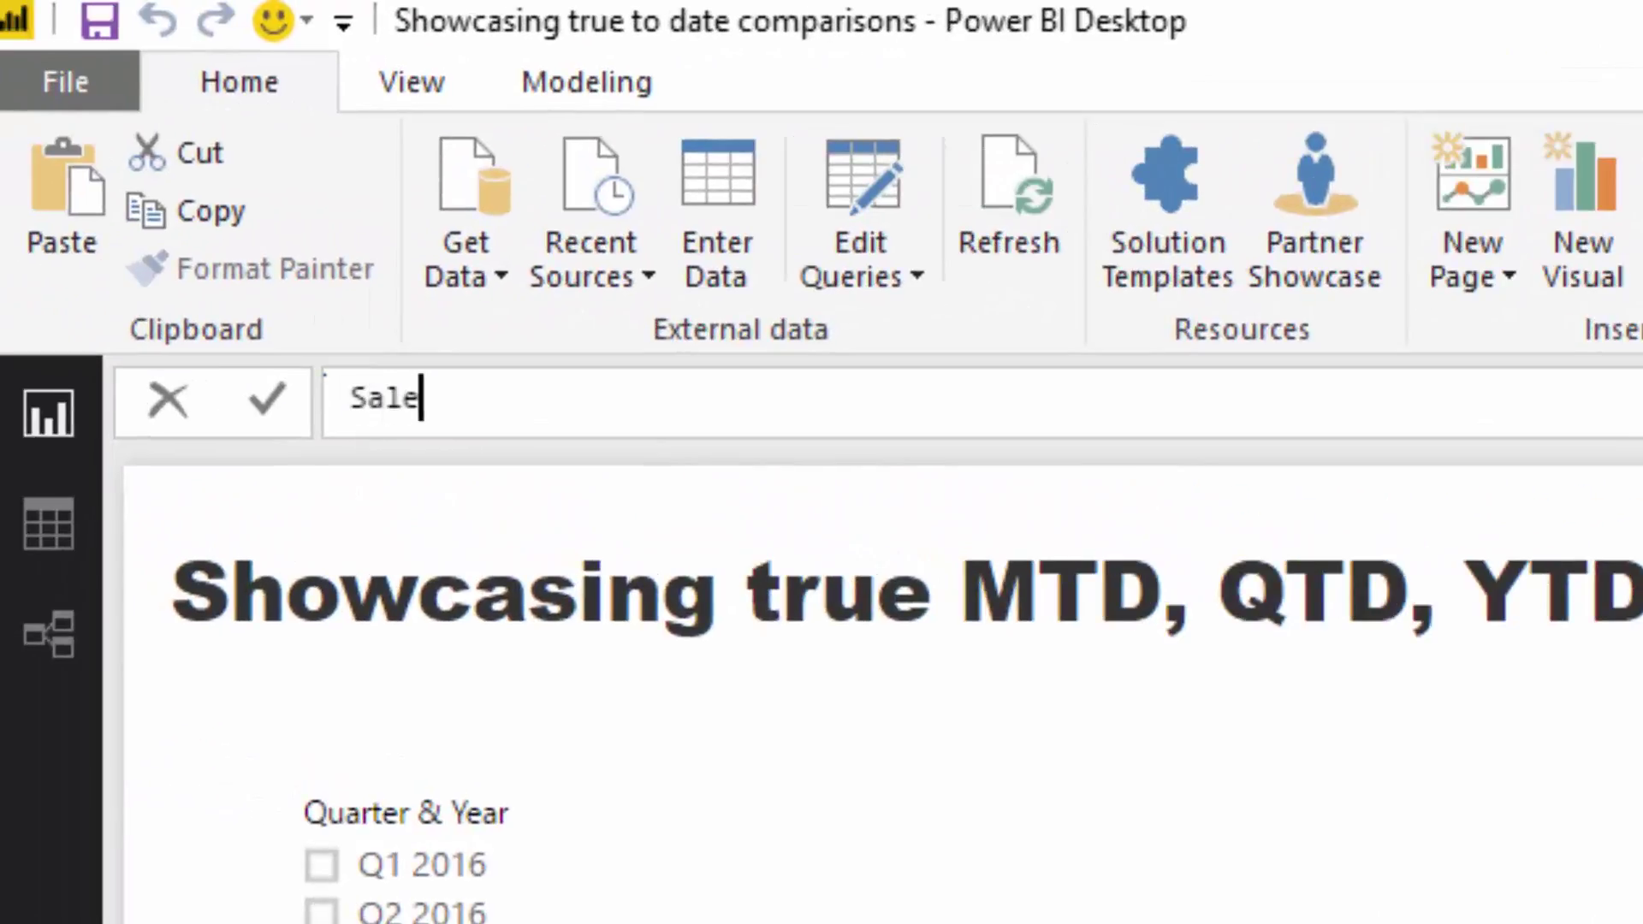
text(s T)
key(BackSpace)
text(QTD = )
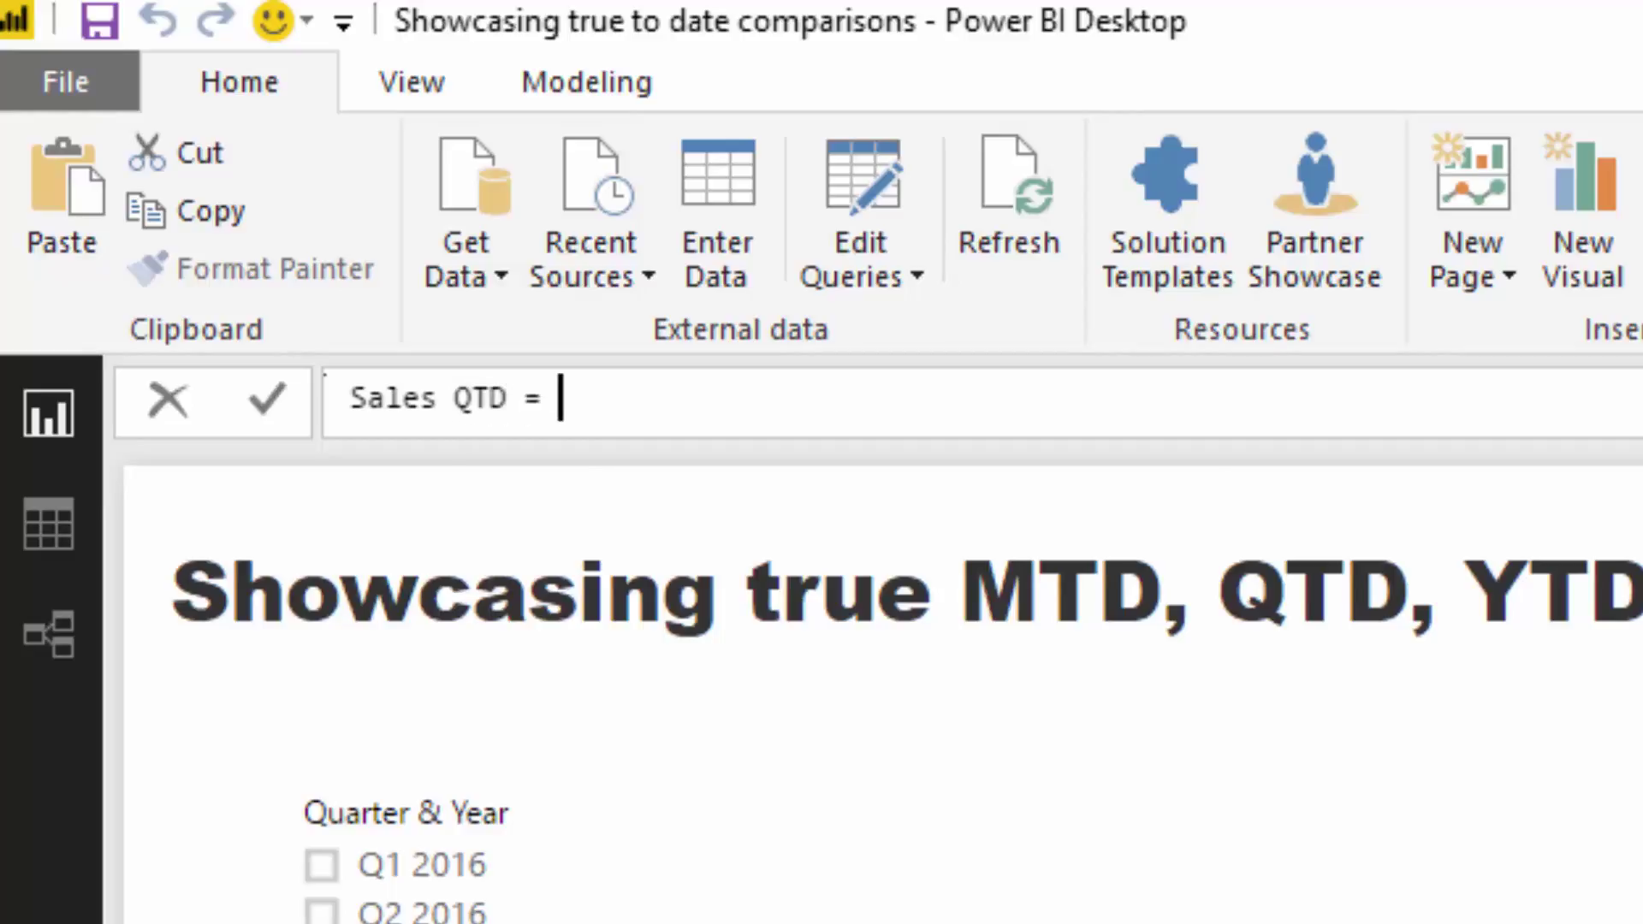
text(CALCULATE()
key(Tab)
text(Tot)
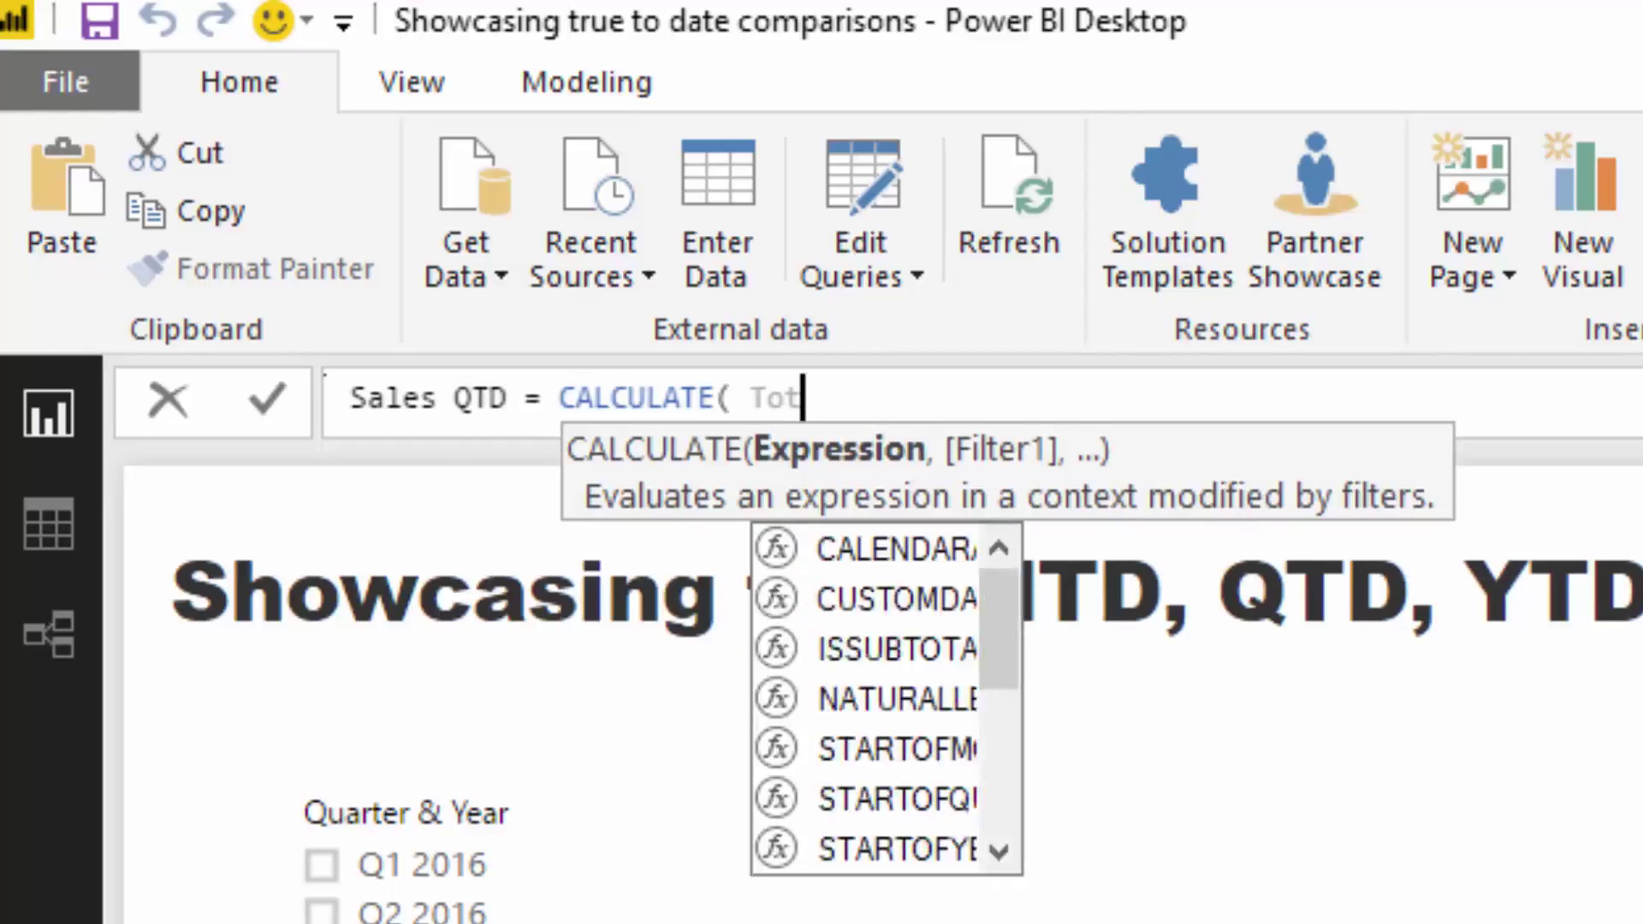
key(Down)
key(Down)
key(Tab)
text(, )
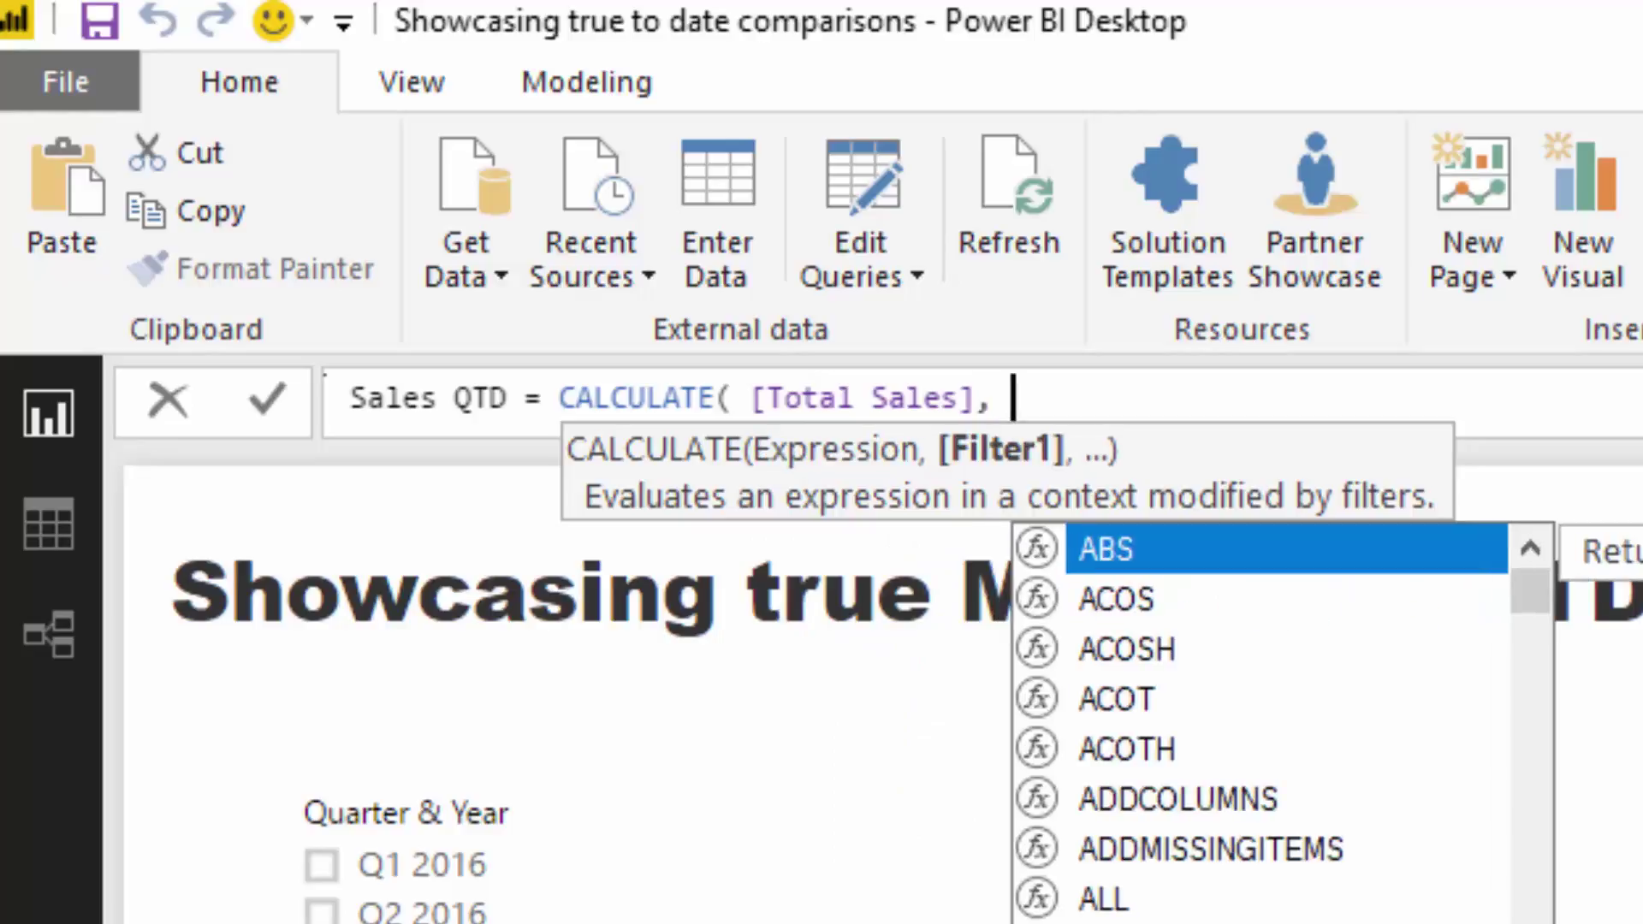
text(DAT)
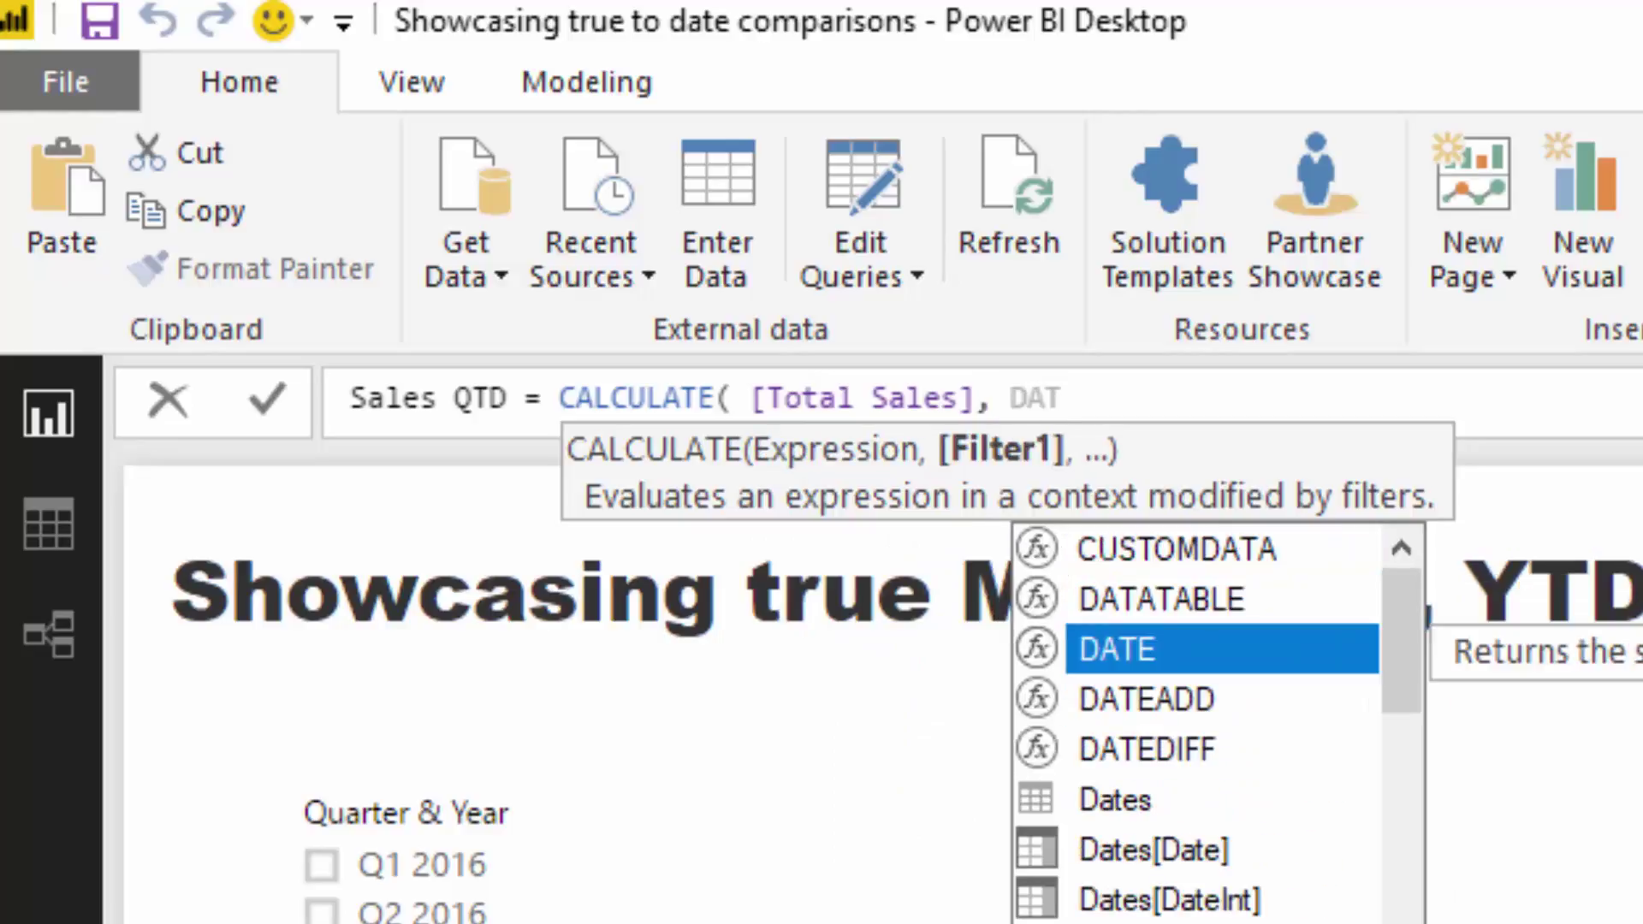
text(ES)
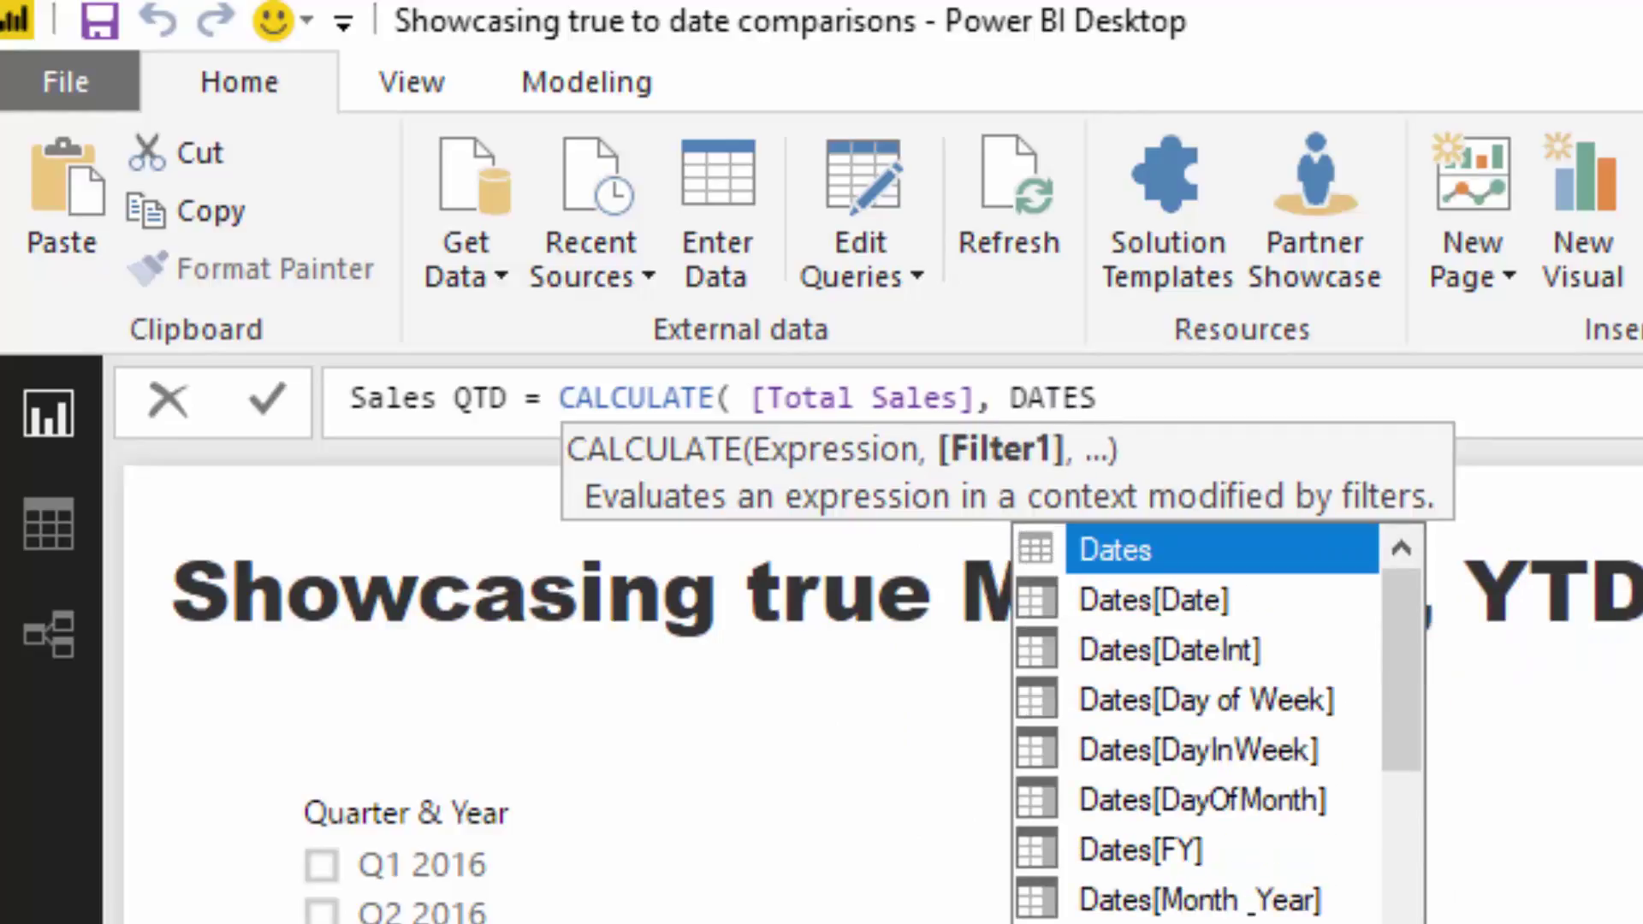
text(YT)
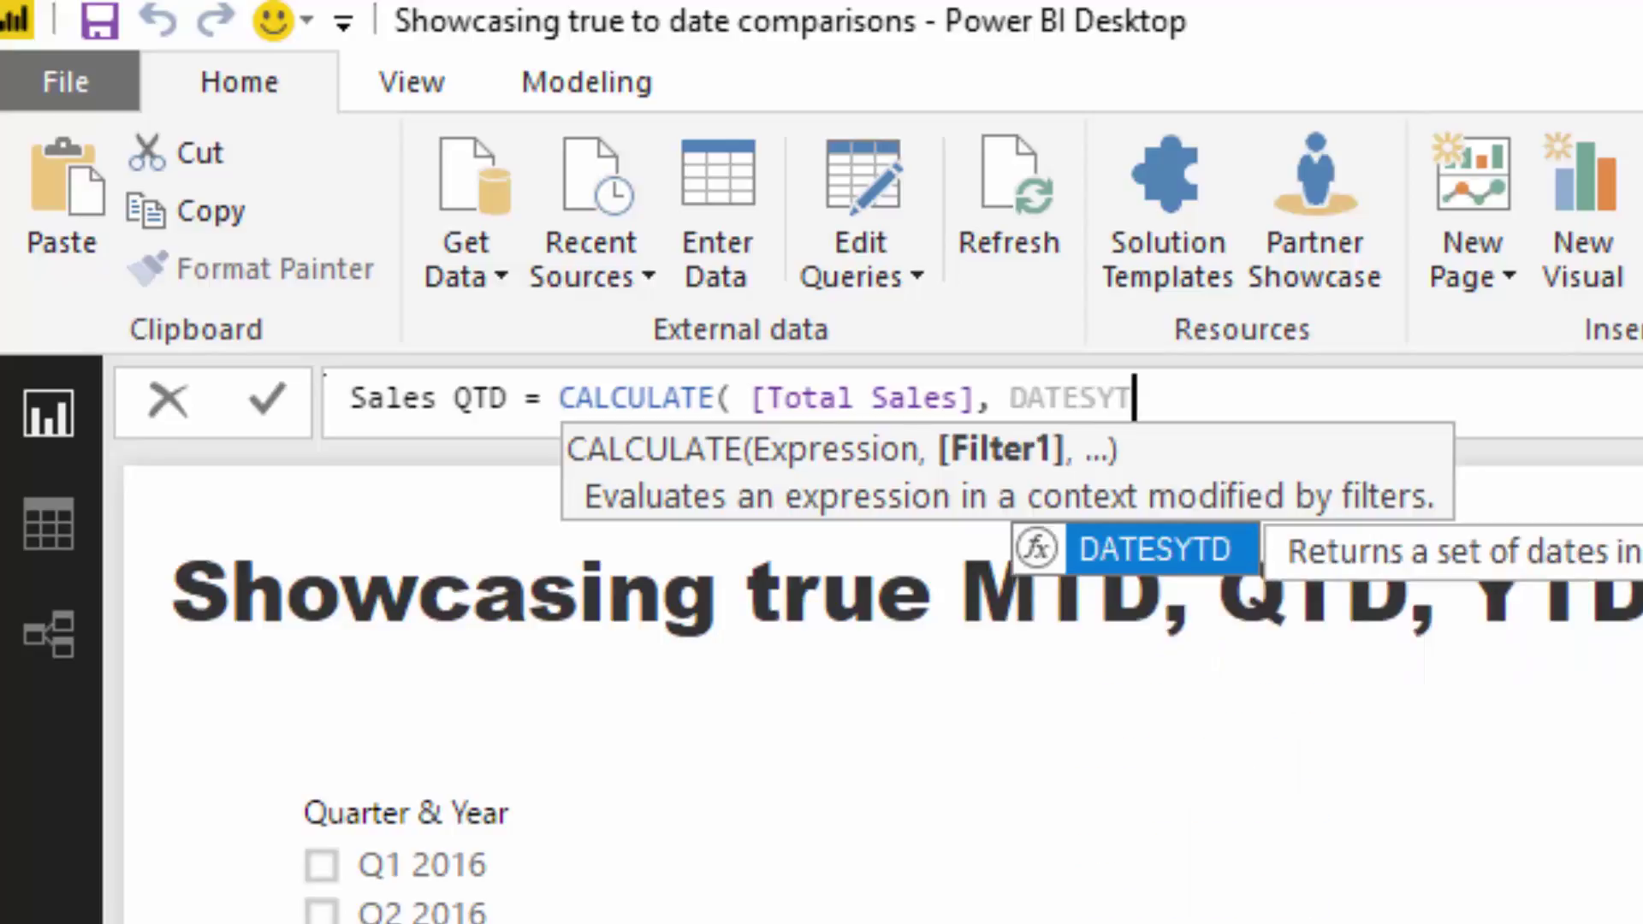
key(Tab)
text(Date)
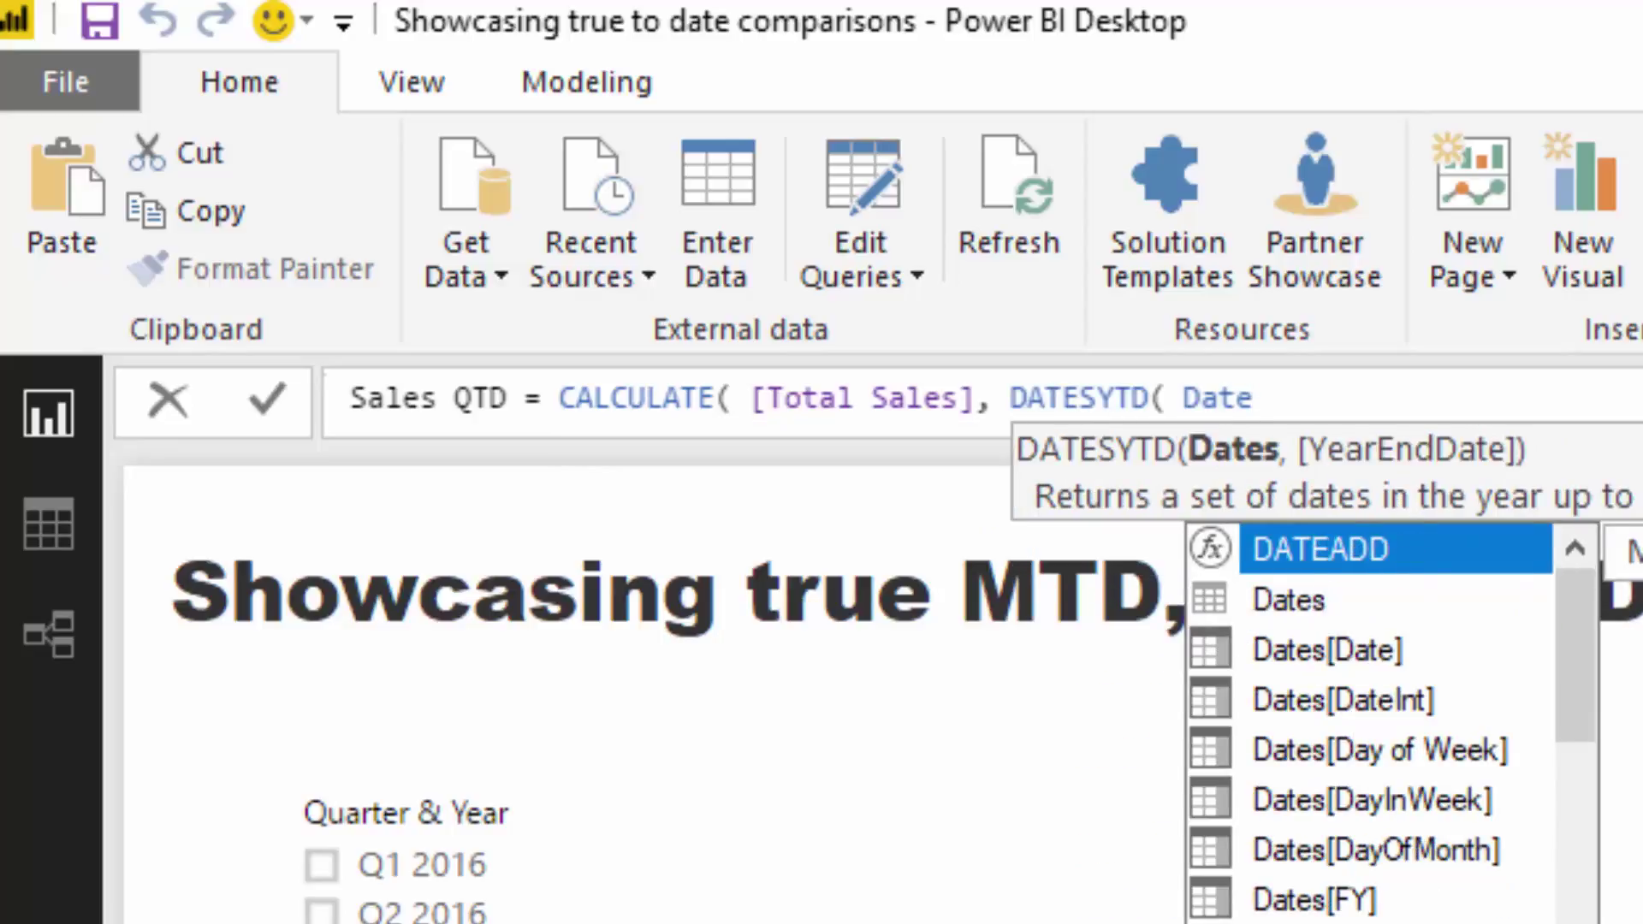
key(Down)
key(Down)
key(Tab)
text()))
key(Return)
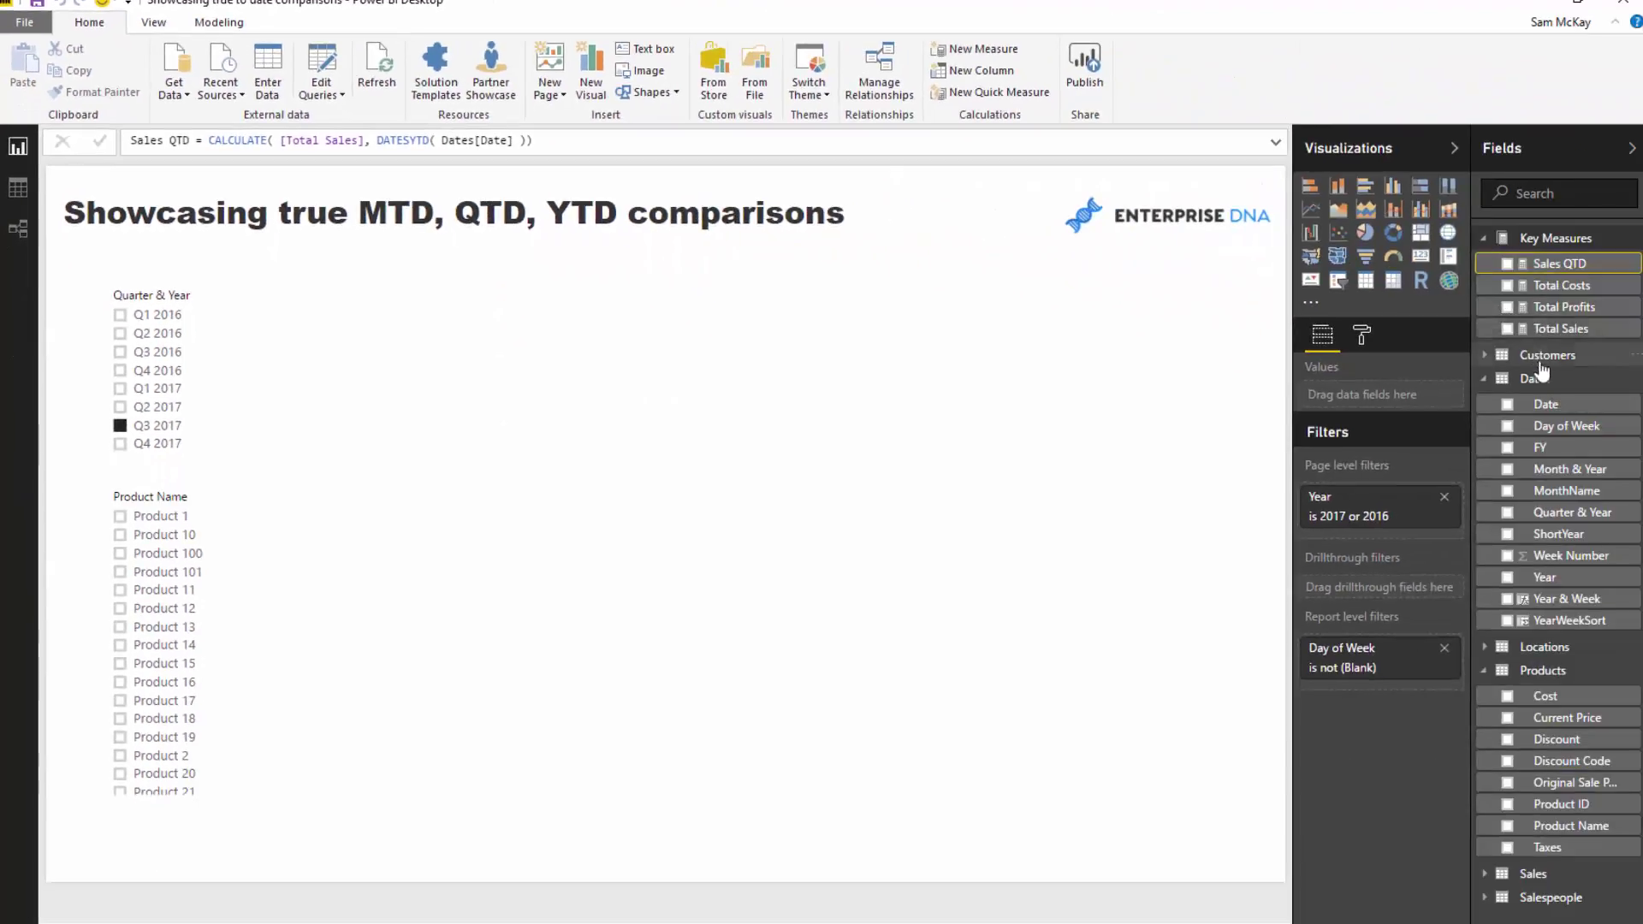
Step: Add a table of Date and Sales QTD to the page and enlarge it
drag(1532, 409, 590, 445)
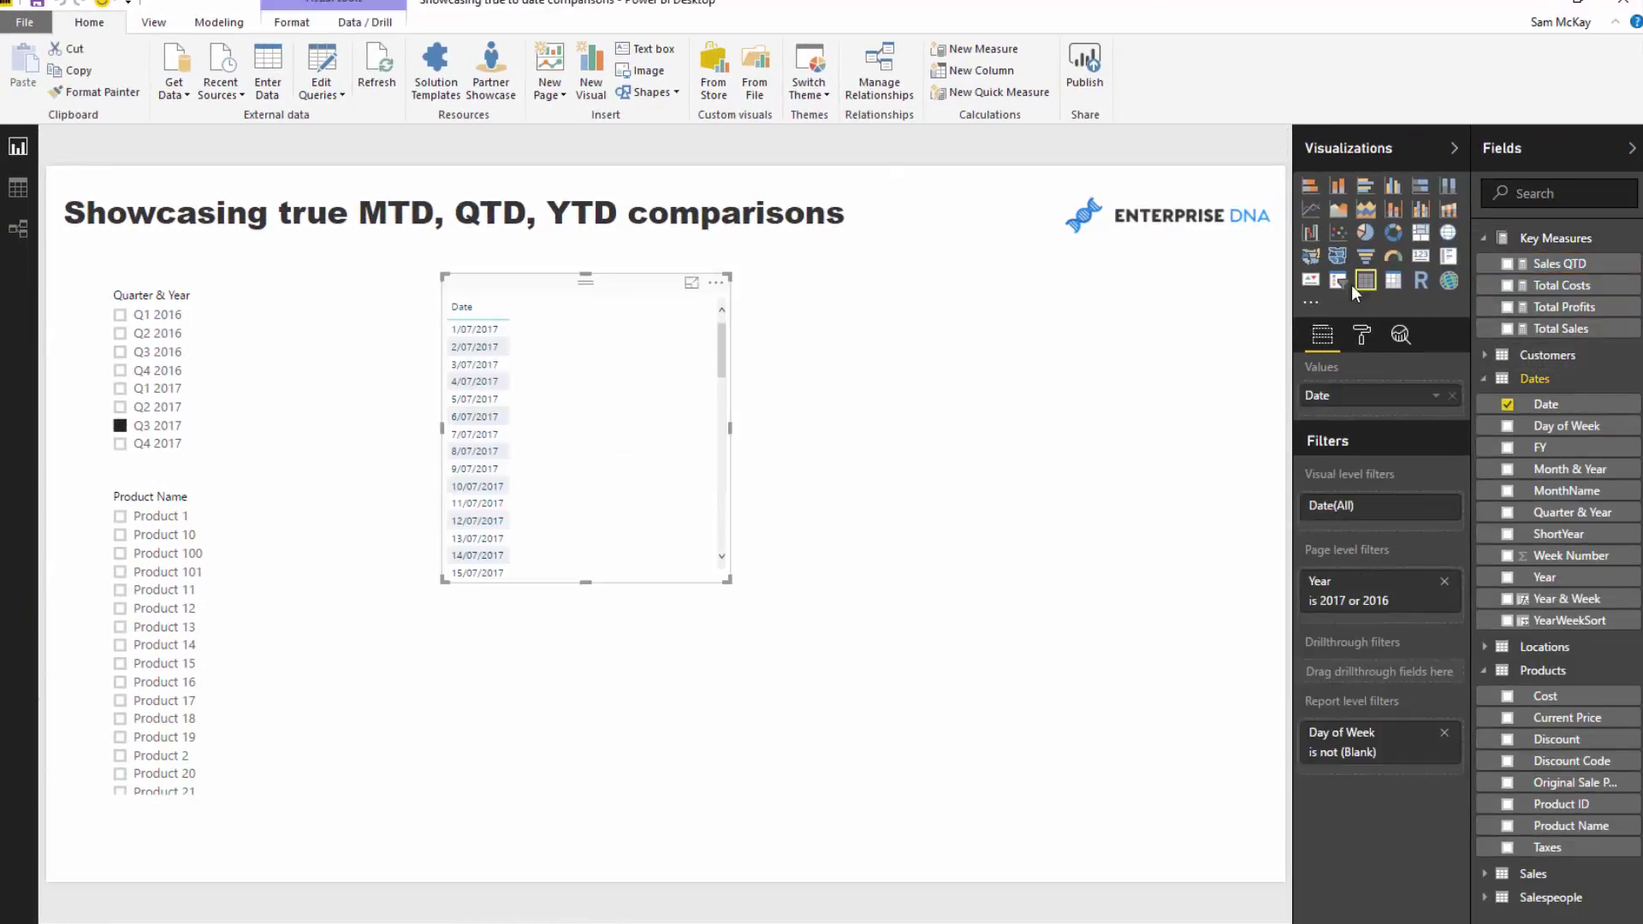
drag(1553, 264, 873, 743)
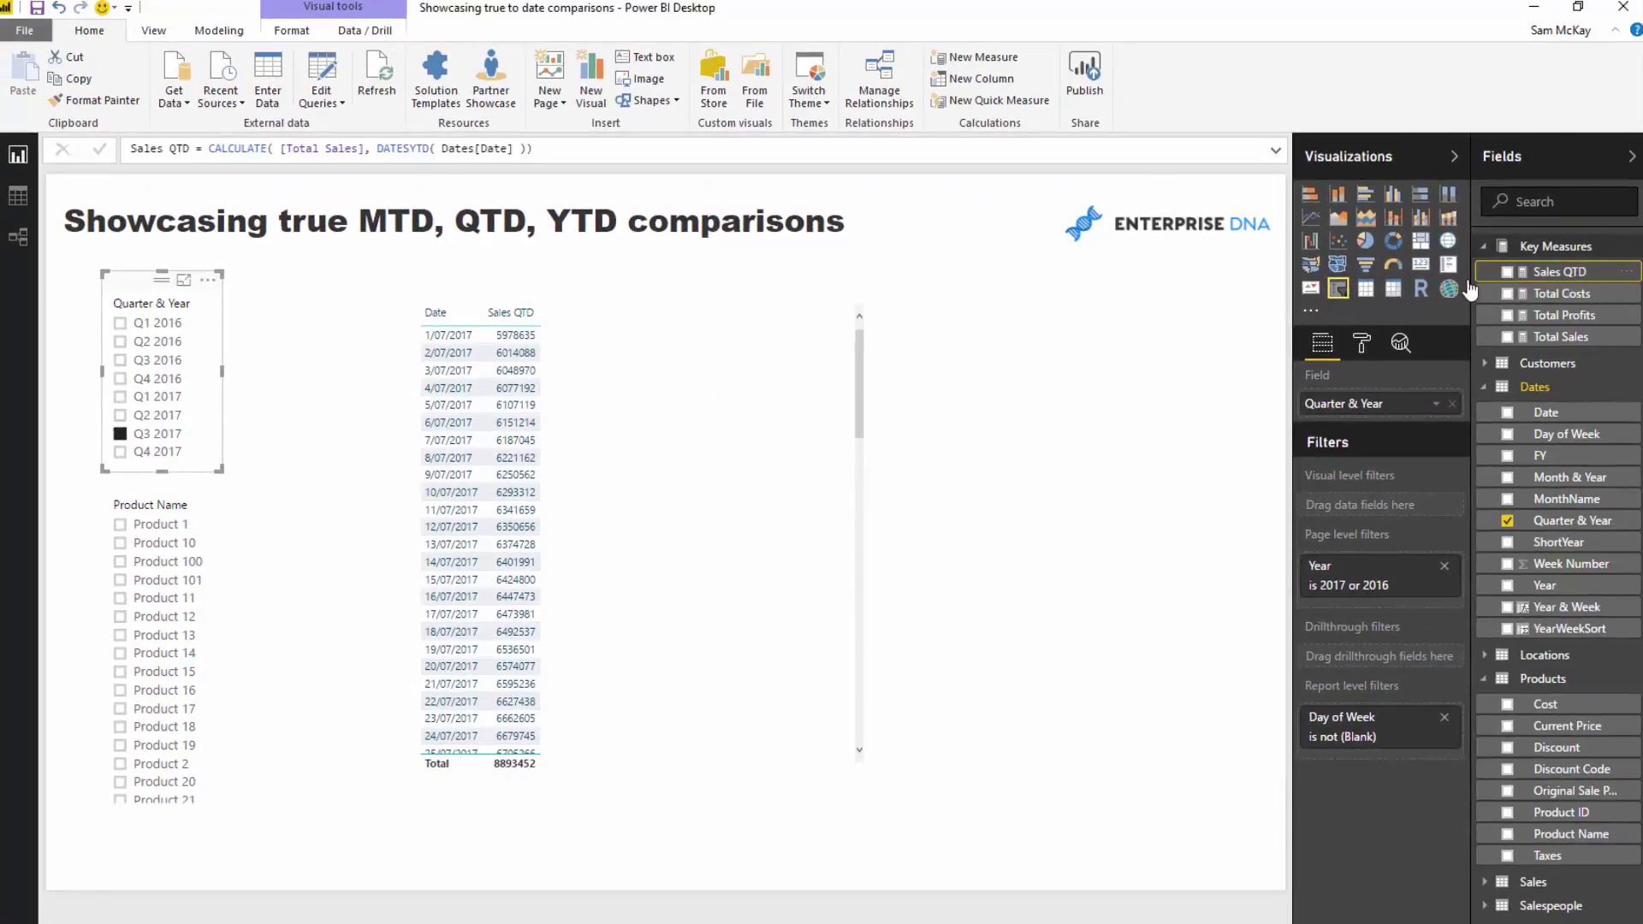
click(715, 325)
drag(869, 774, 931, 847)
Step: Change Sales QTD from DATESYTD to DATESQTD and scroll the table to check values
click(1558, 271)
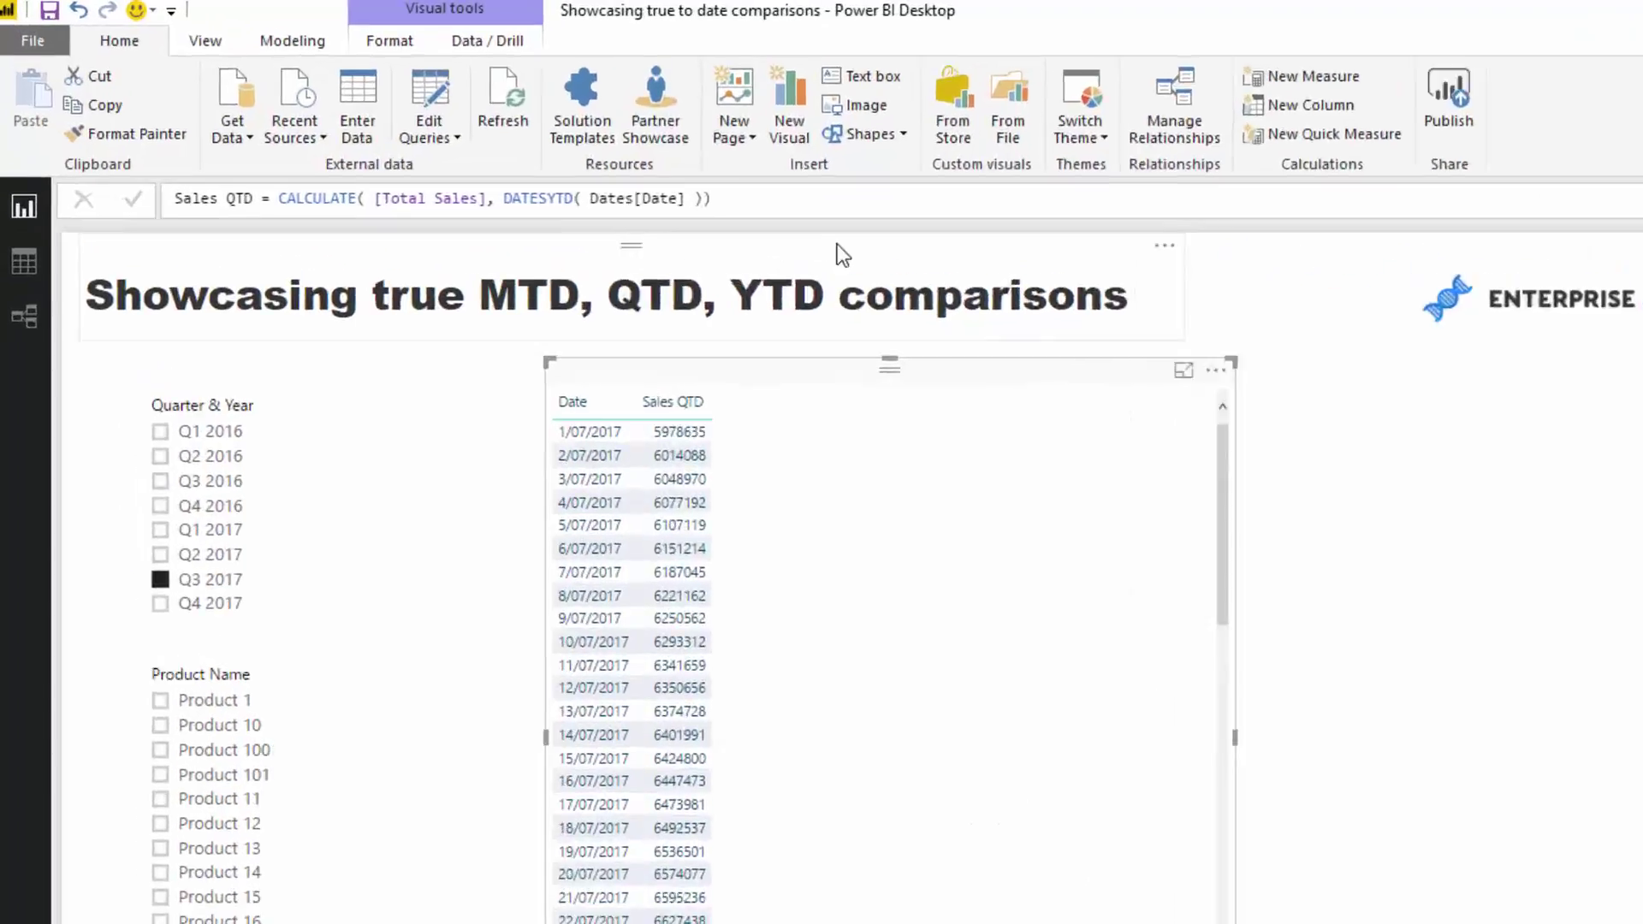
click(909, 332)
key(BackSpace)
text(Q)
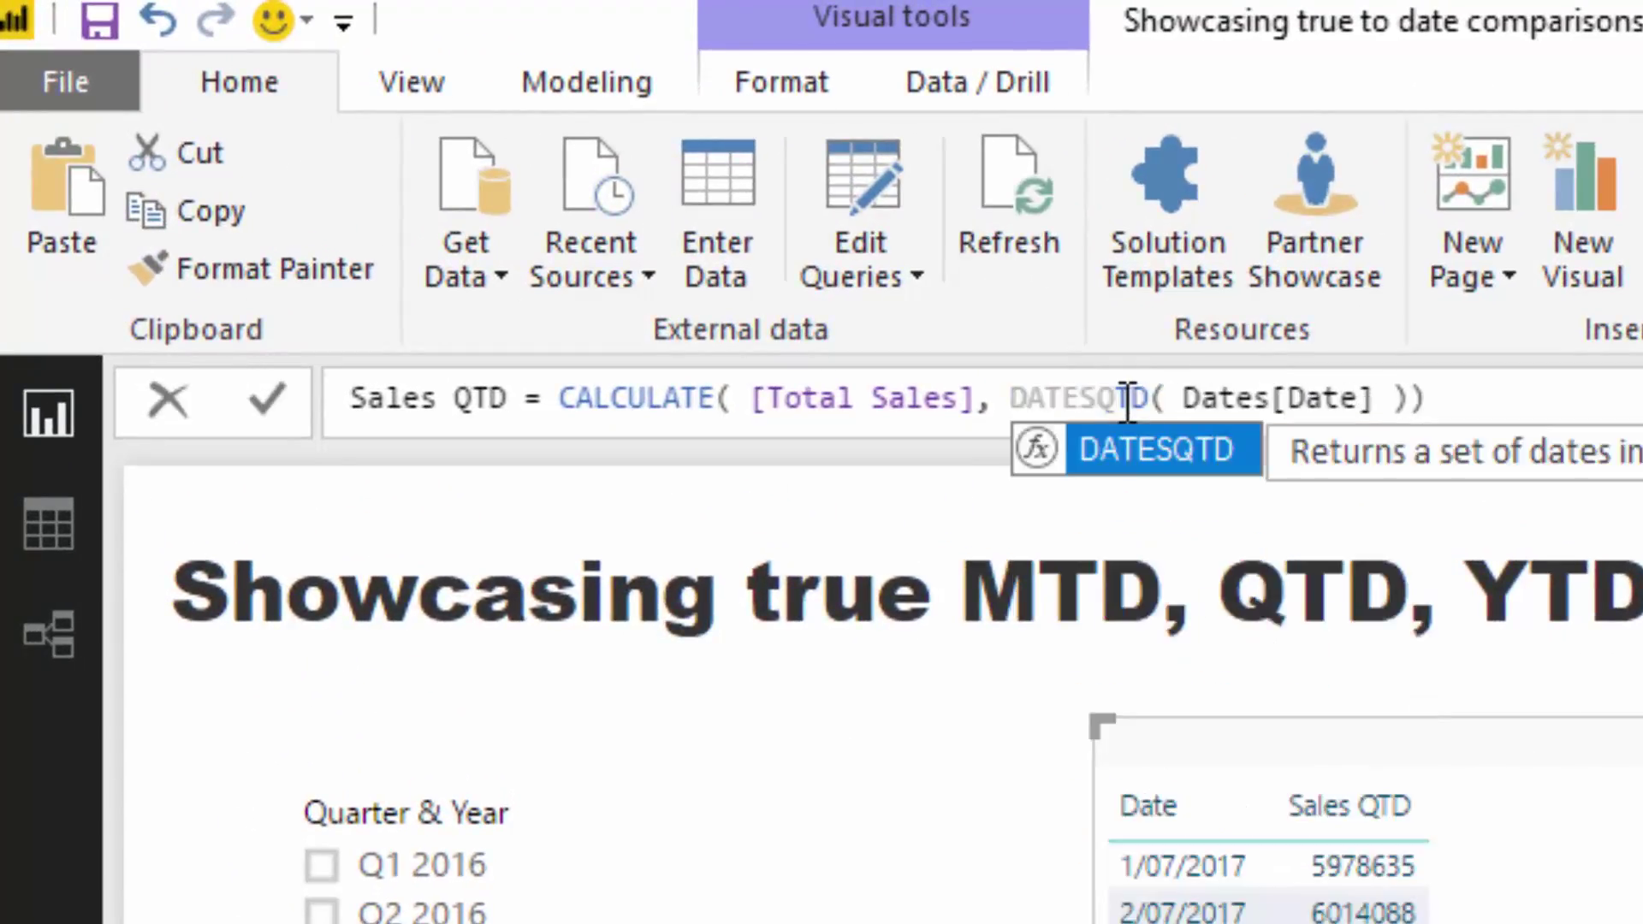
click(1492, 392)
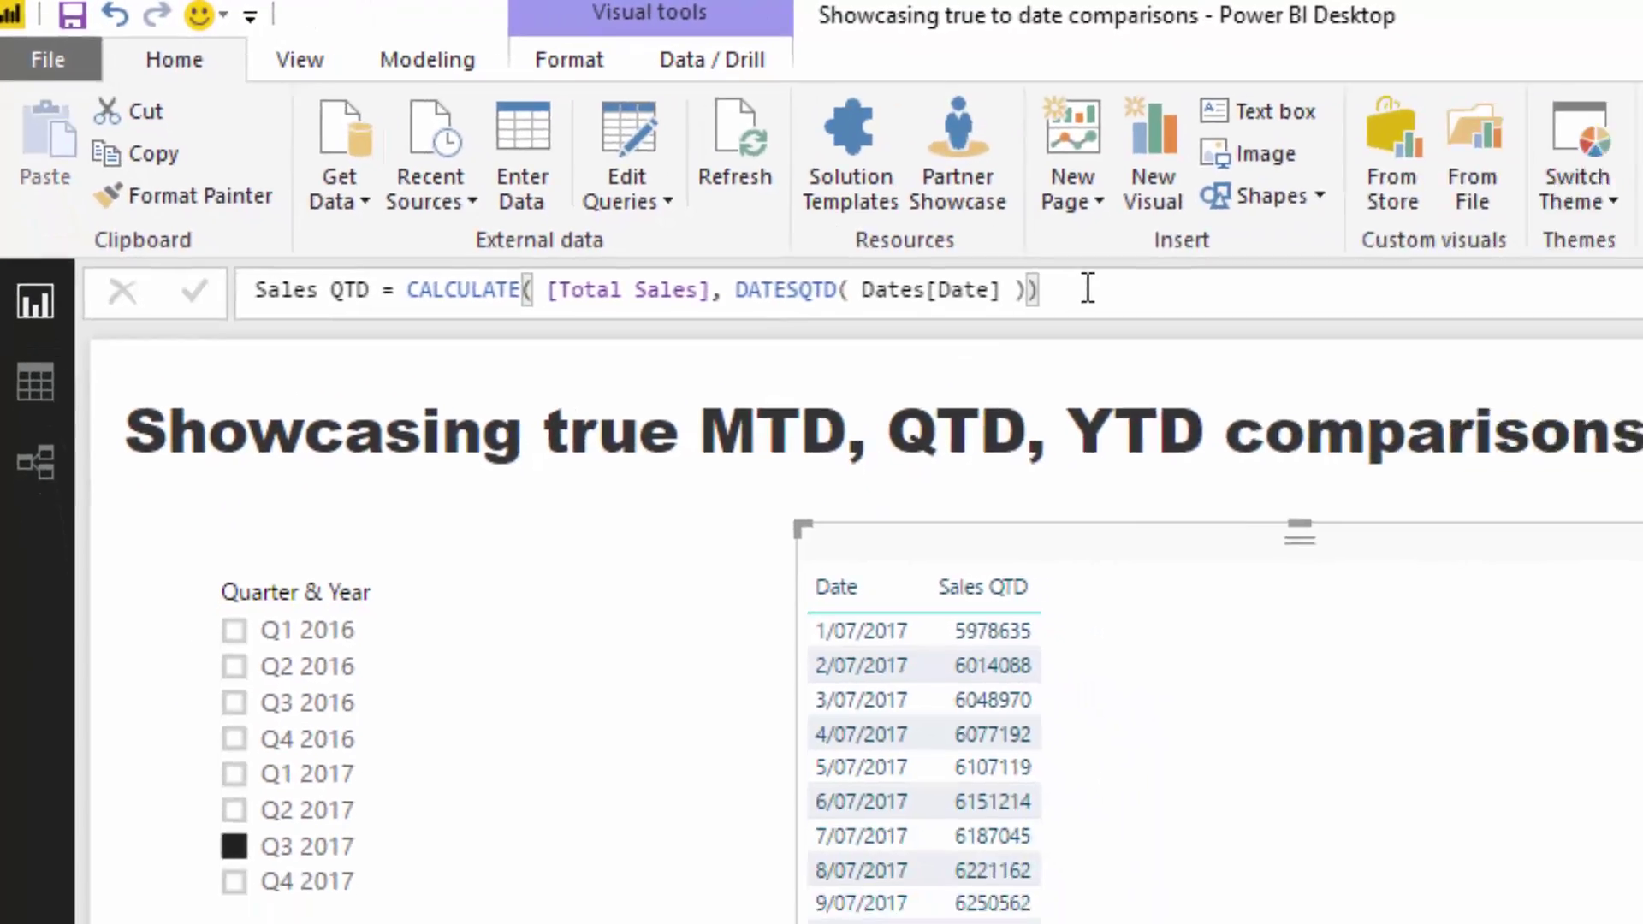
key(Return)
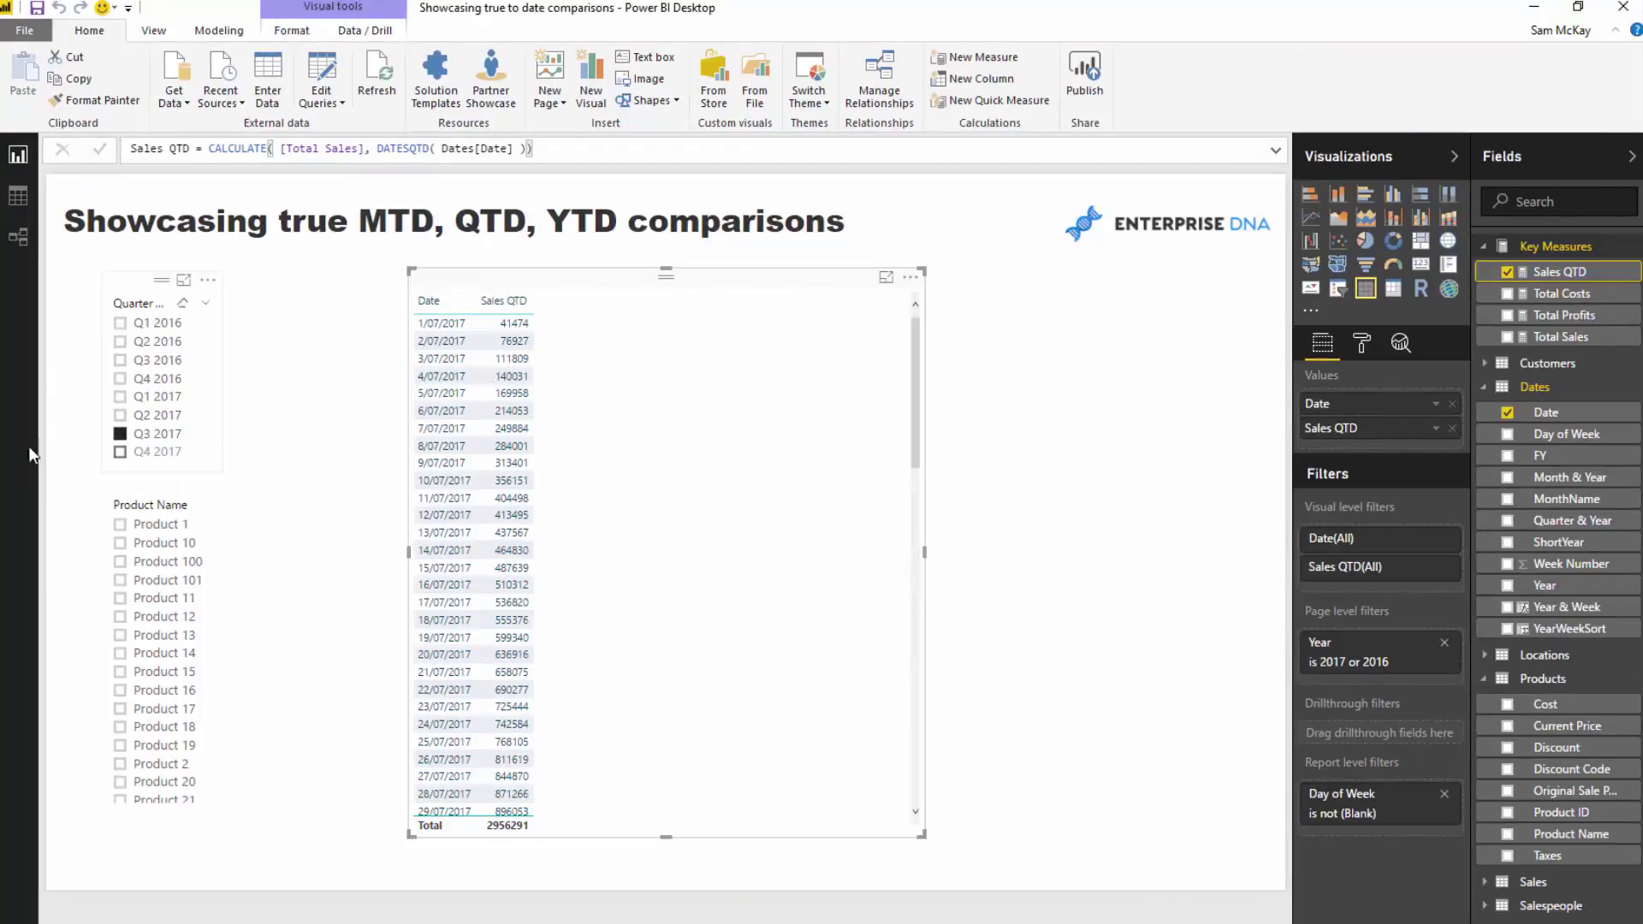
scroll(573, 355, down, 15)
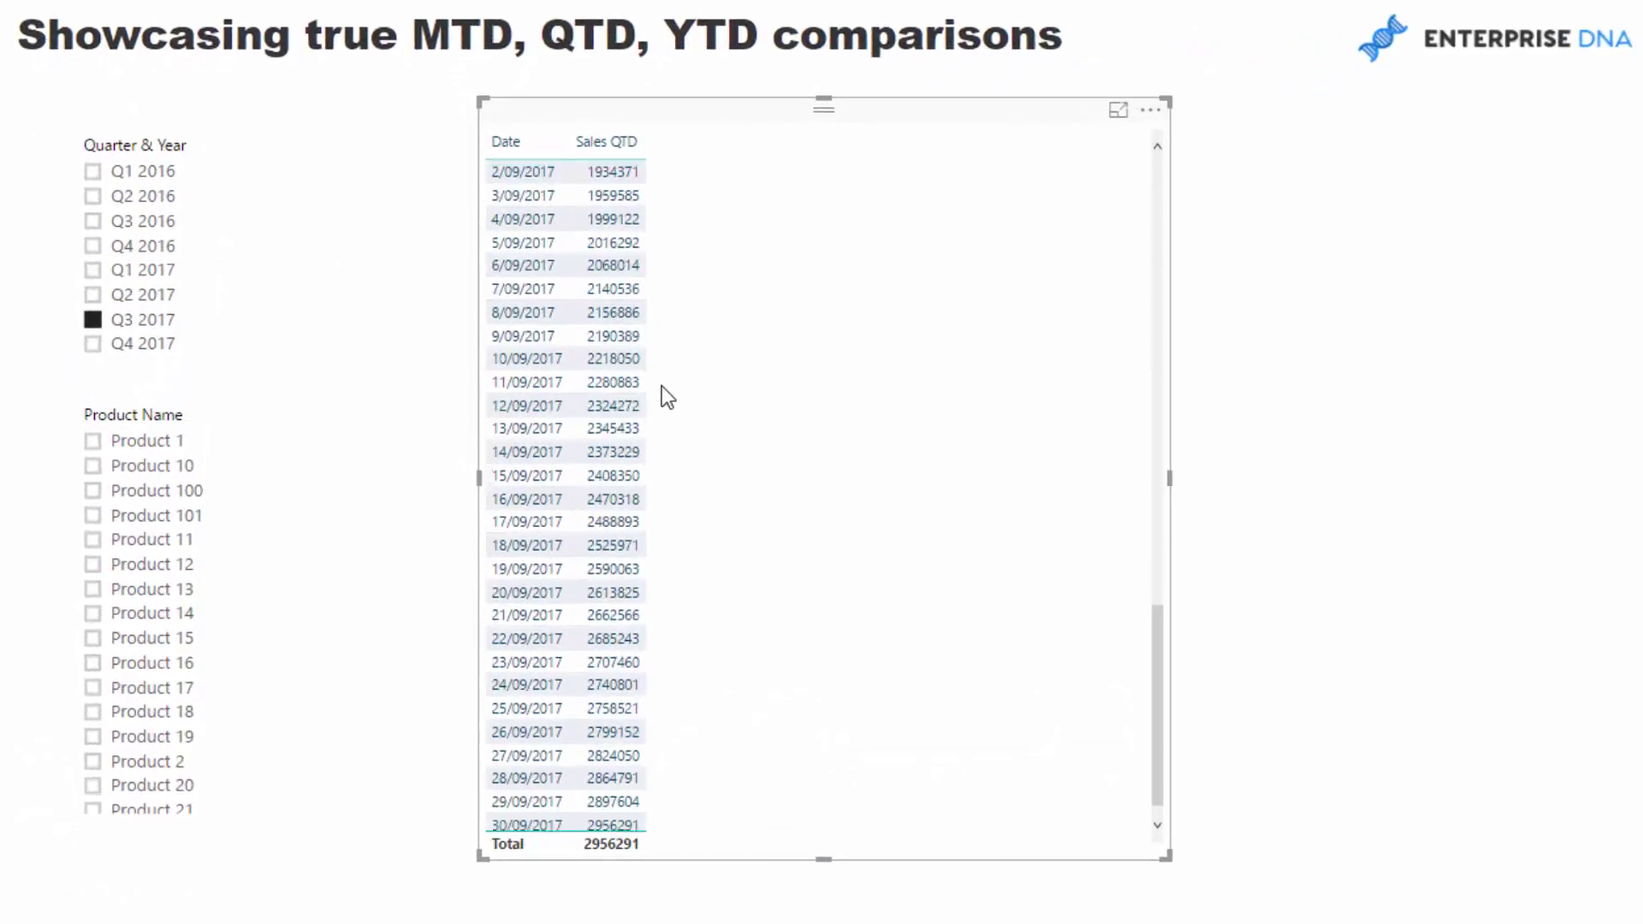
scroll(577, 470, up, 15)
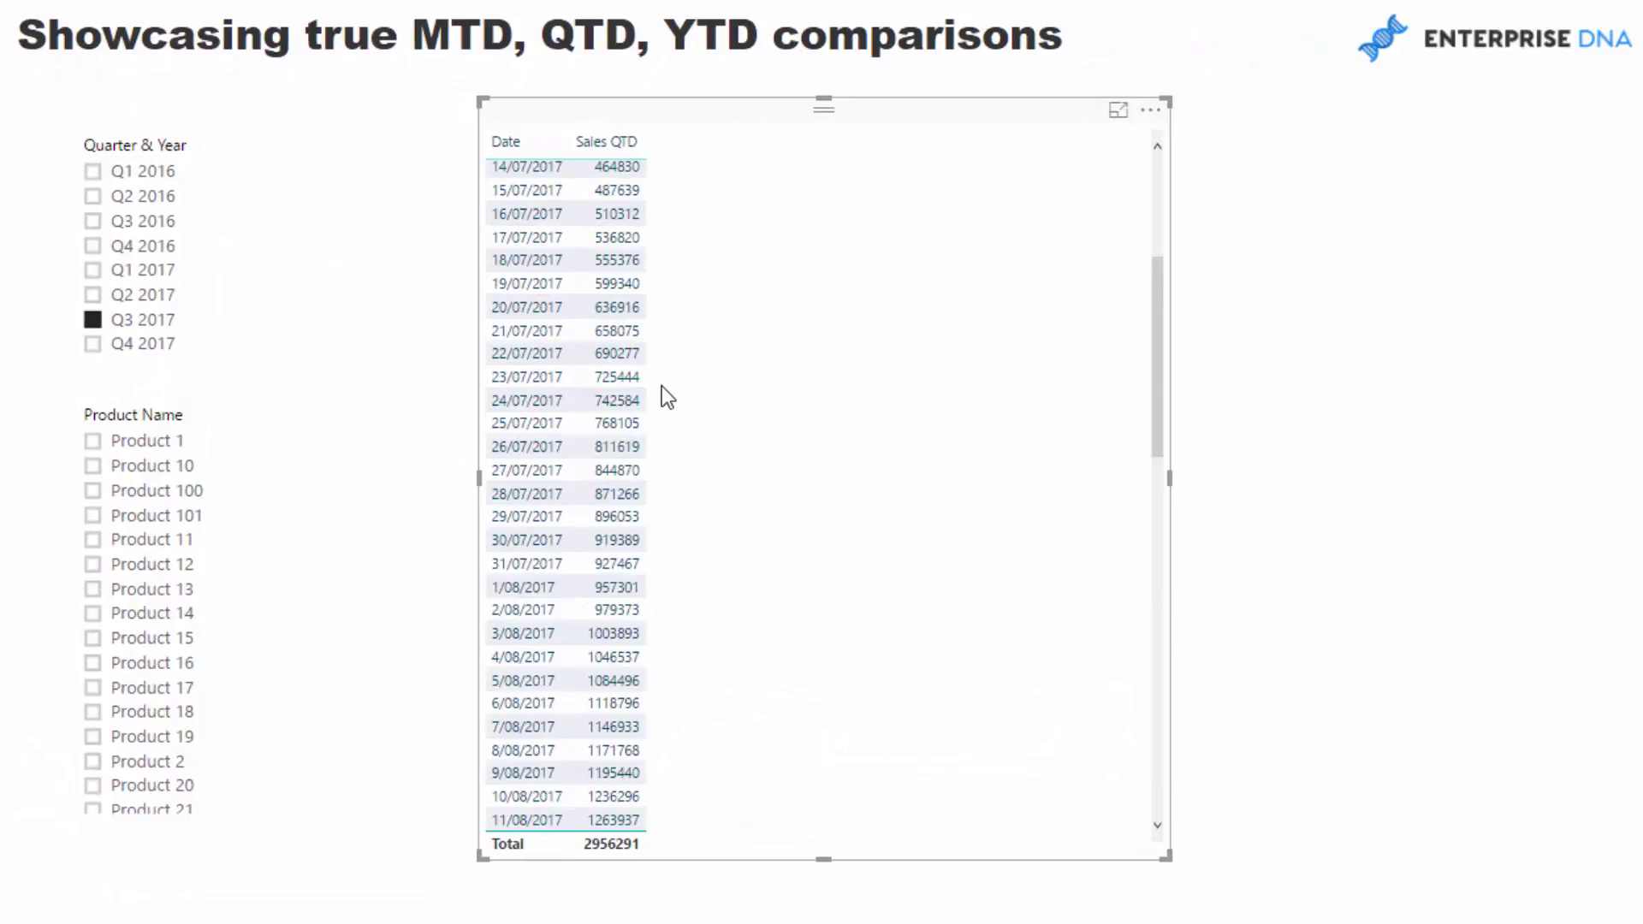
scroll(661, 387, up, 4)
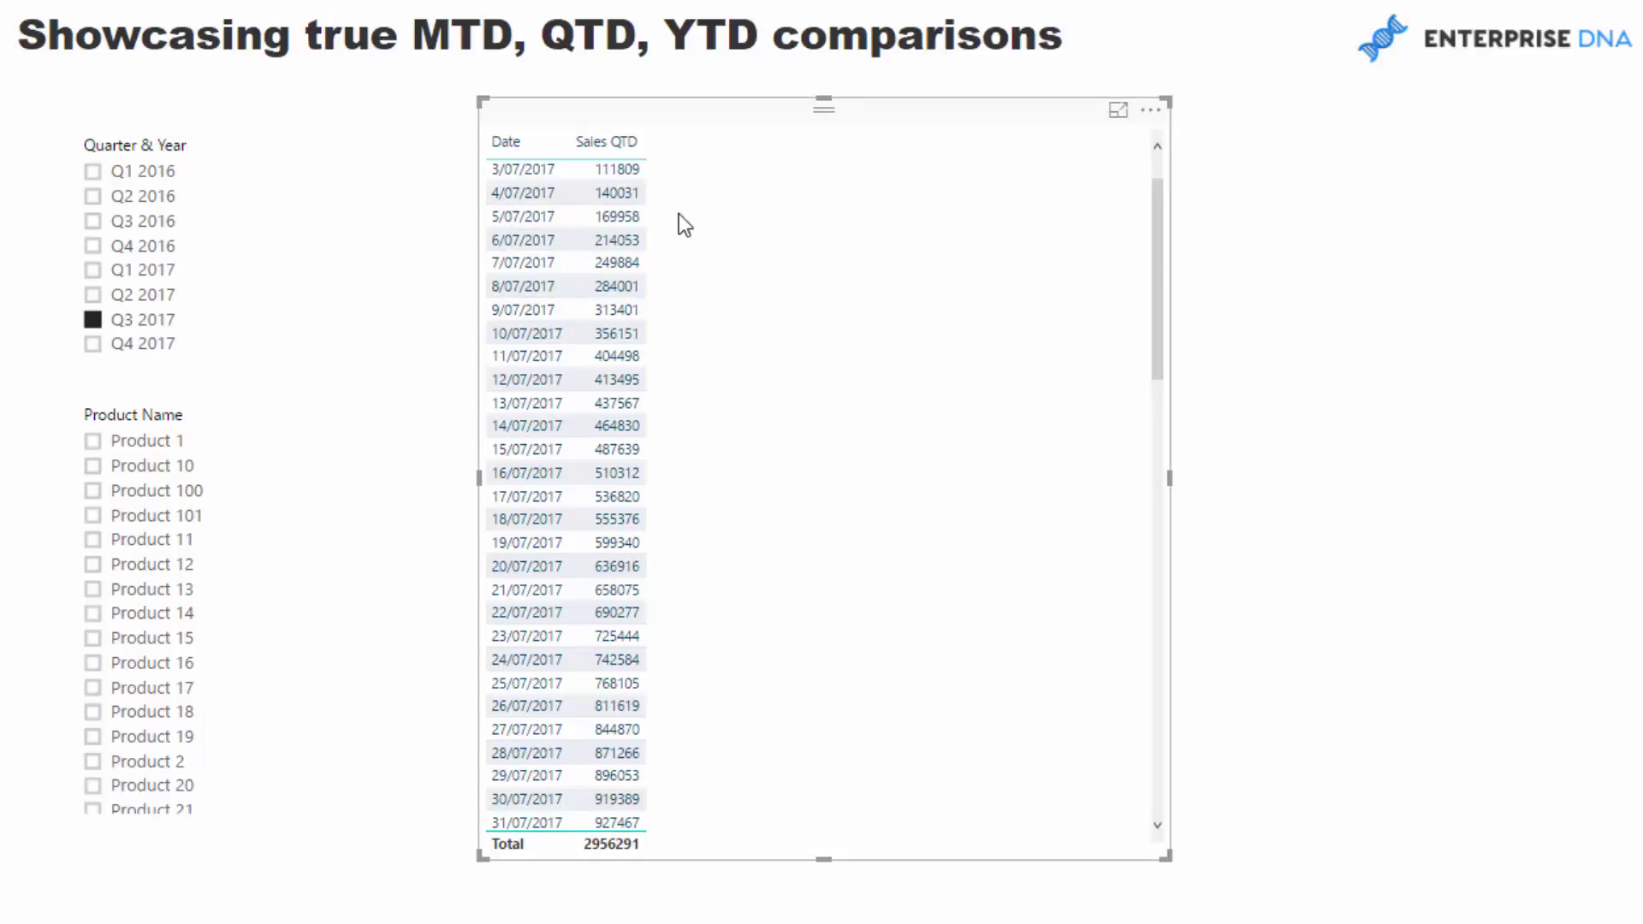
click(1309, 218)
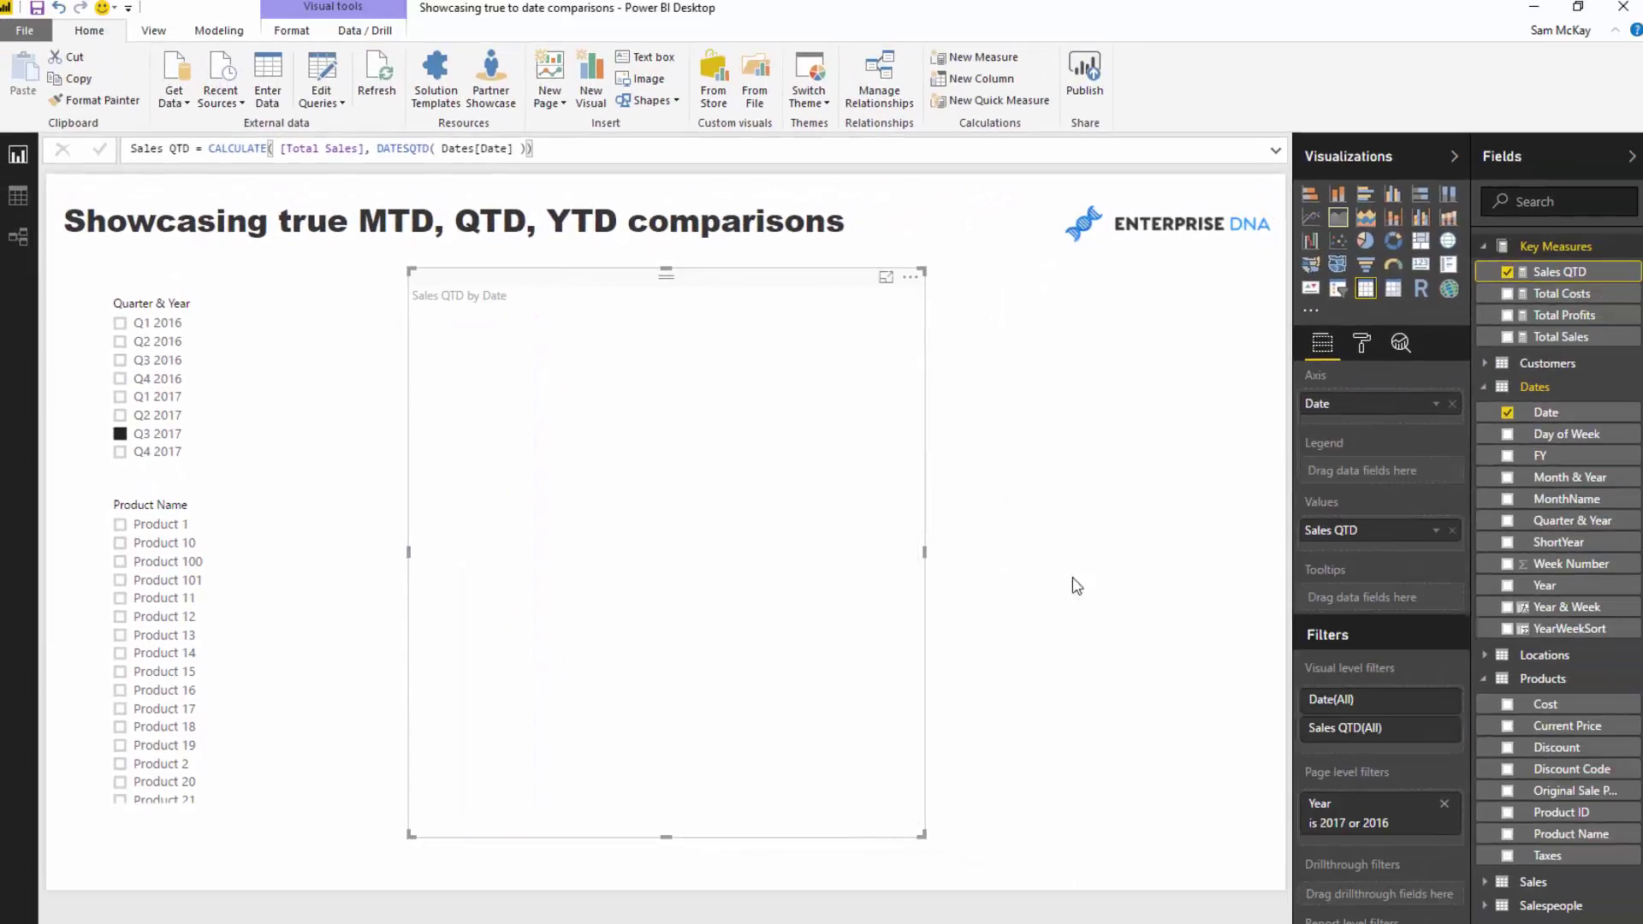
drag(922, 834, 1147, 836)
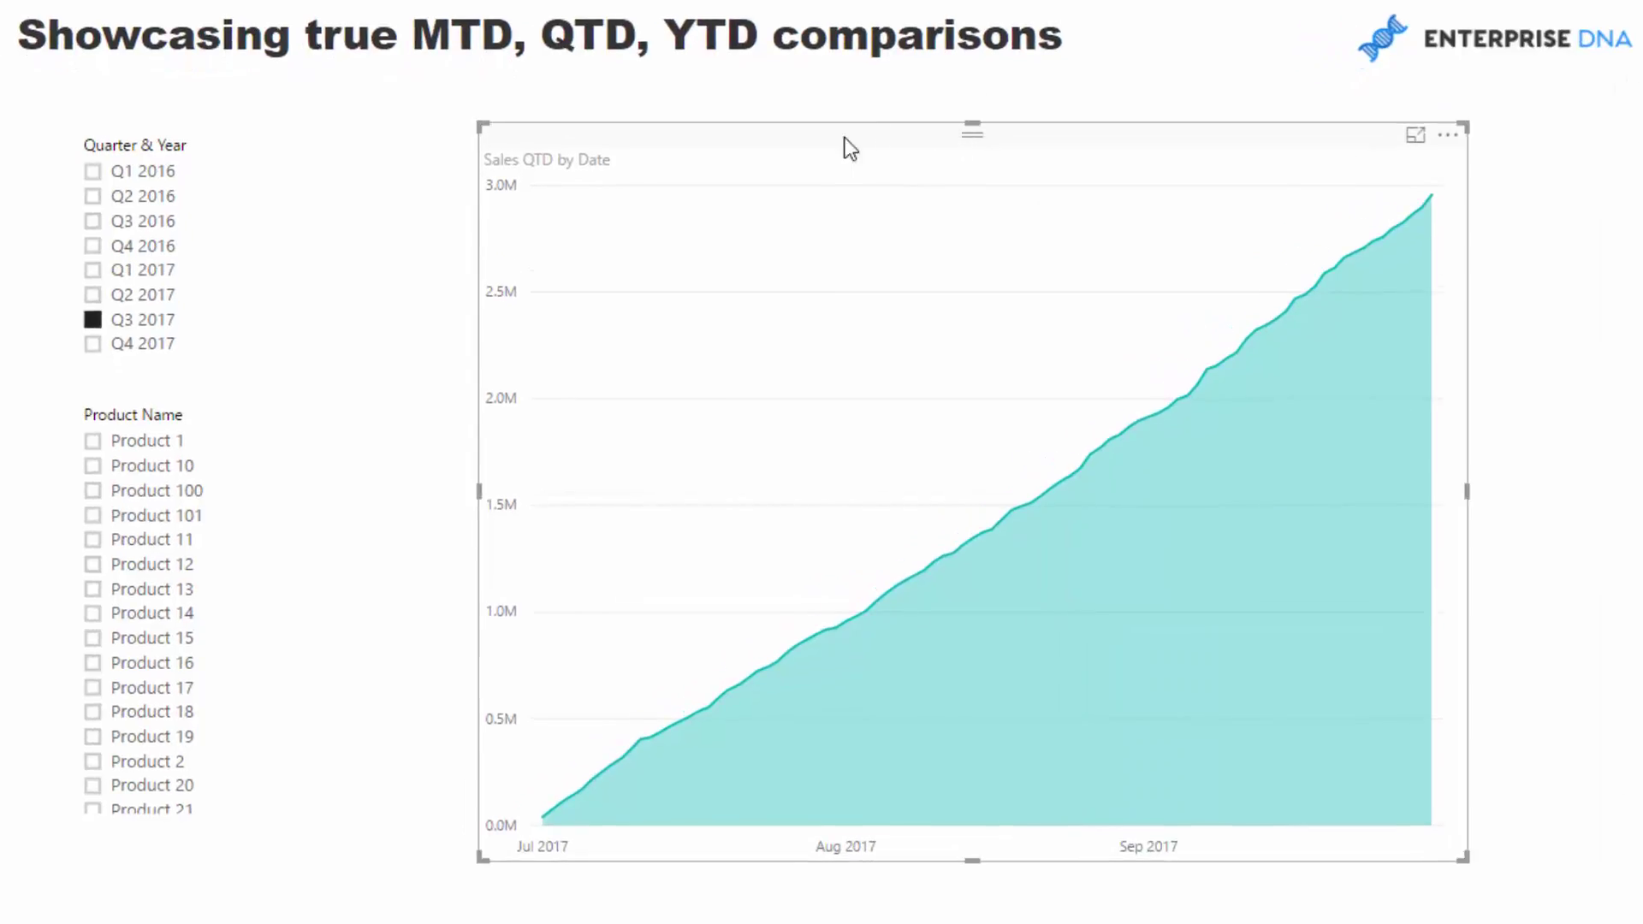
drag(844, 150, 814, 142)
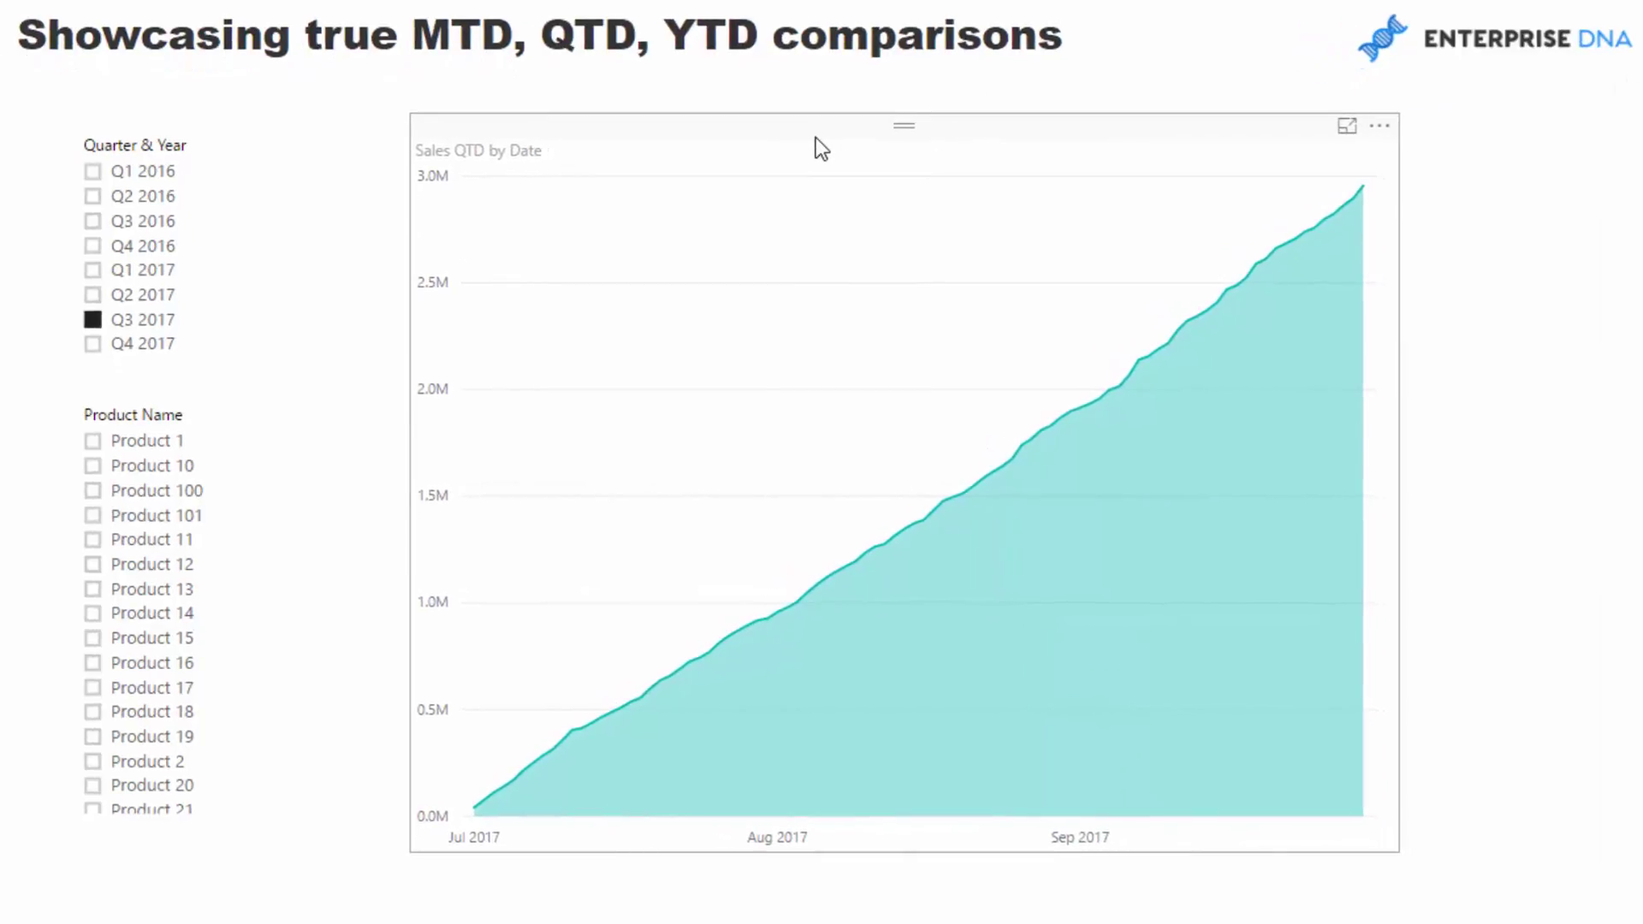
click(117, 299)
click(91, 270)
click(90, 248)
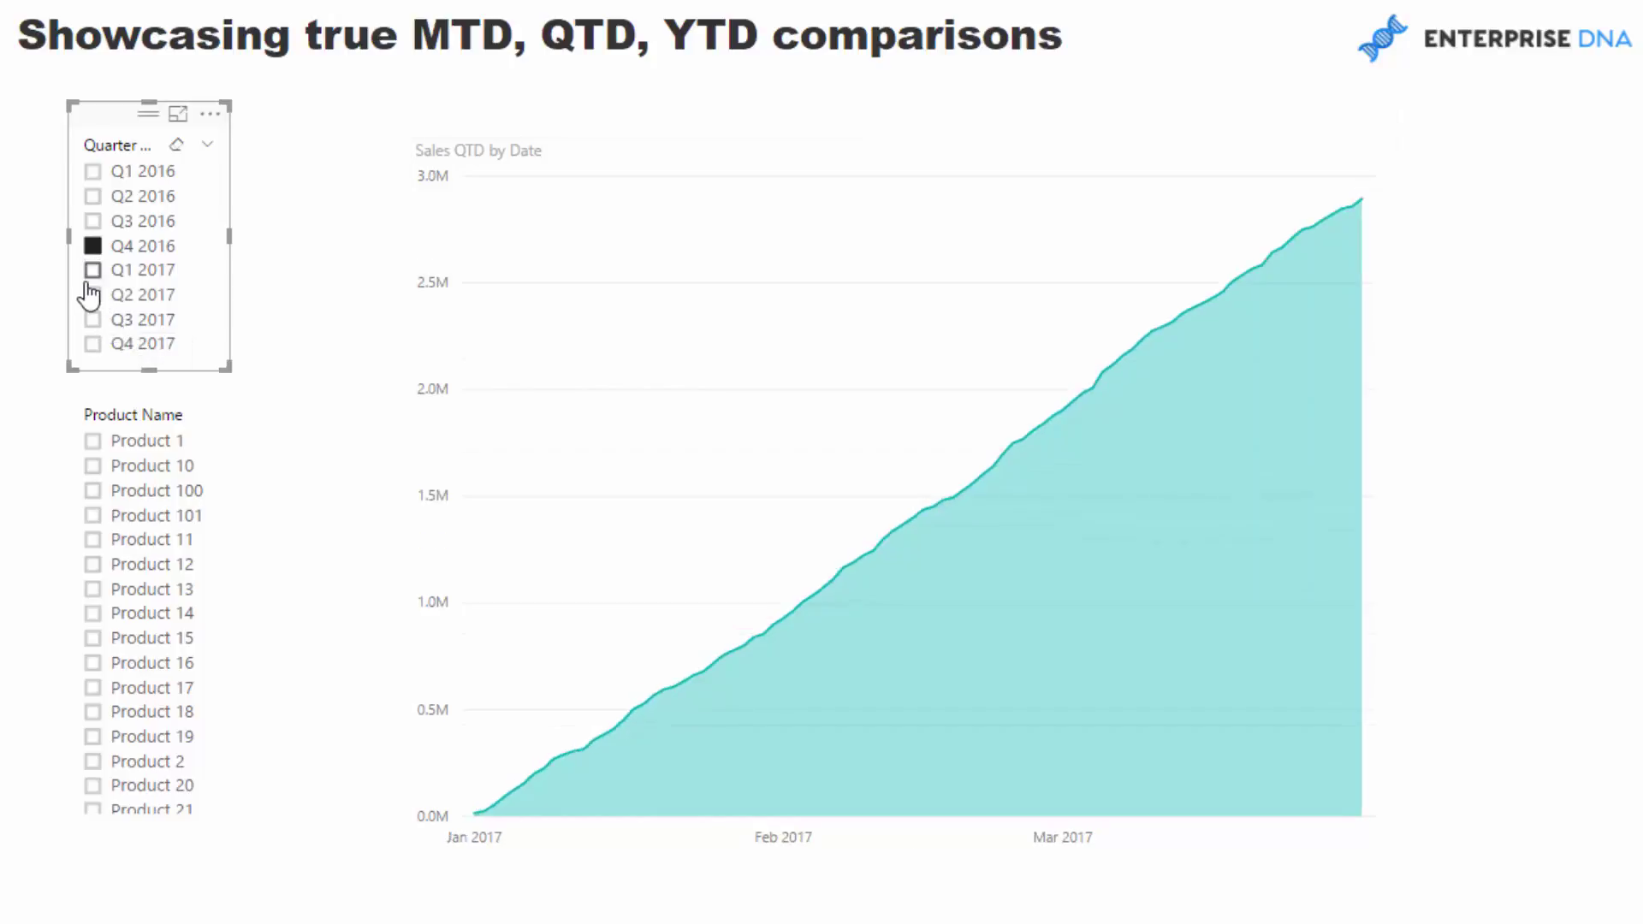
click(92, 270)
click(94, 319)
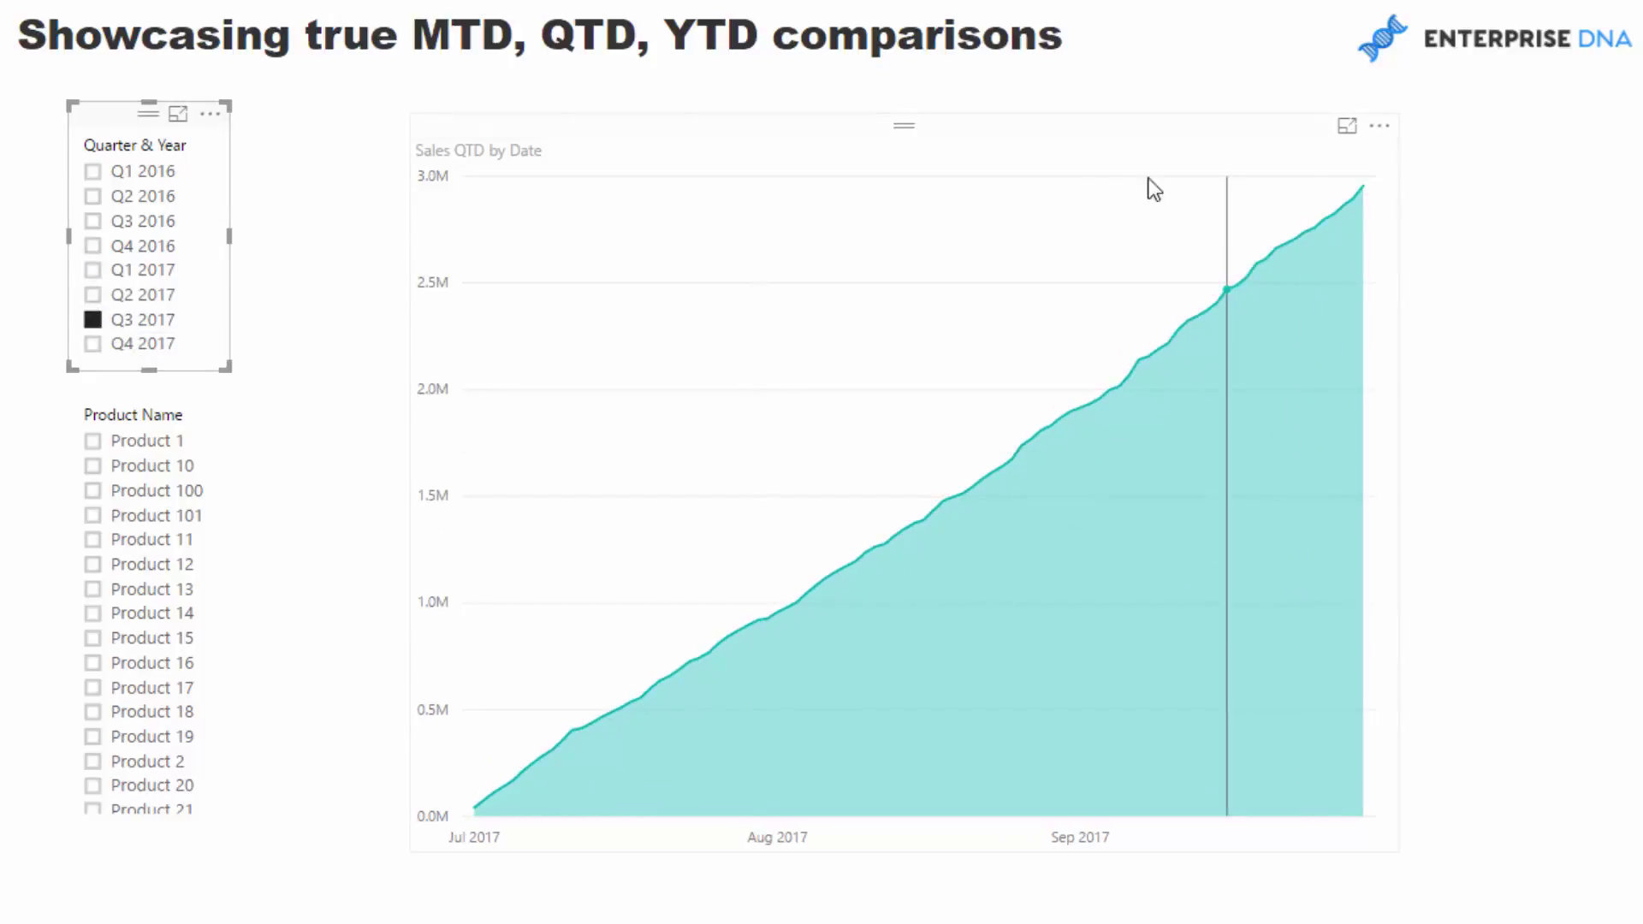
click(93, 344)
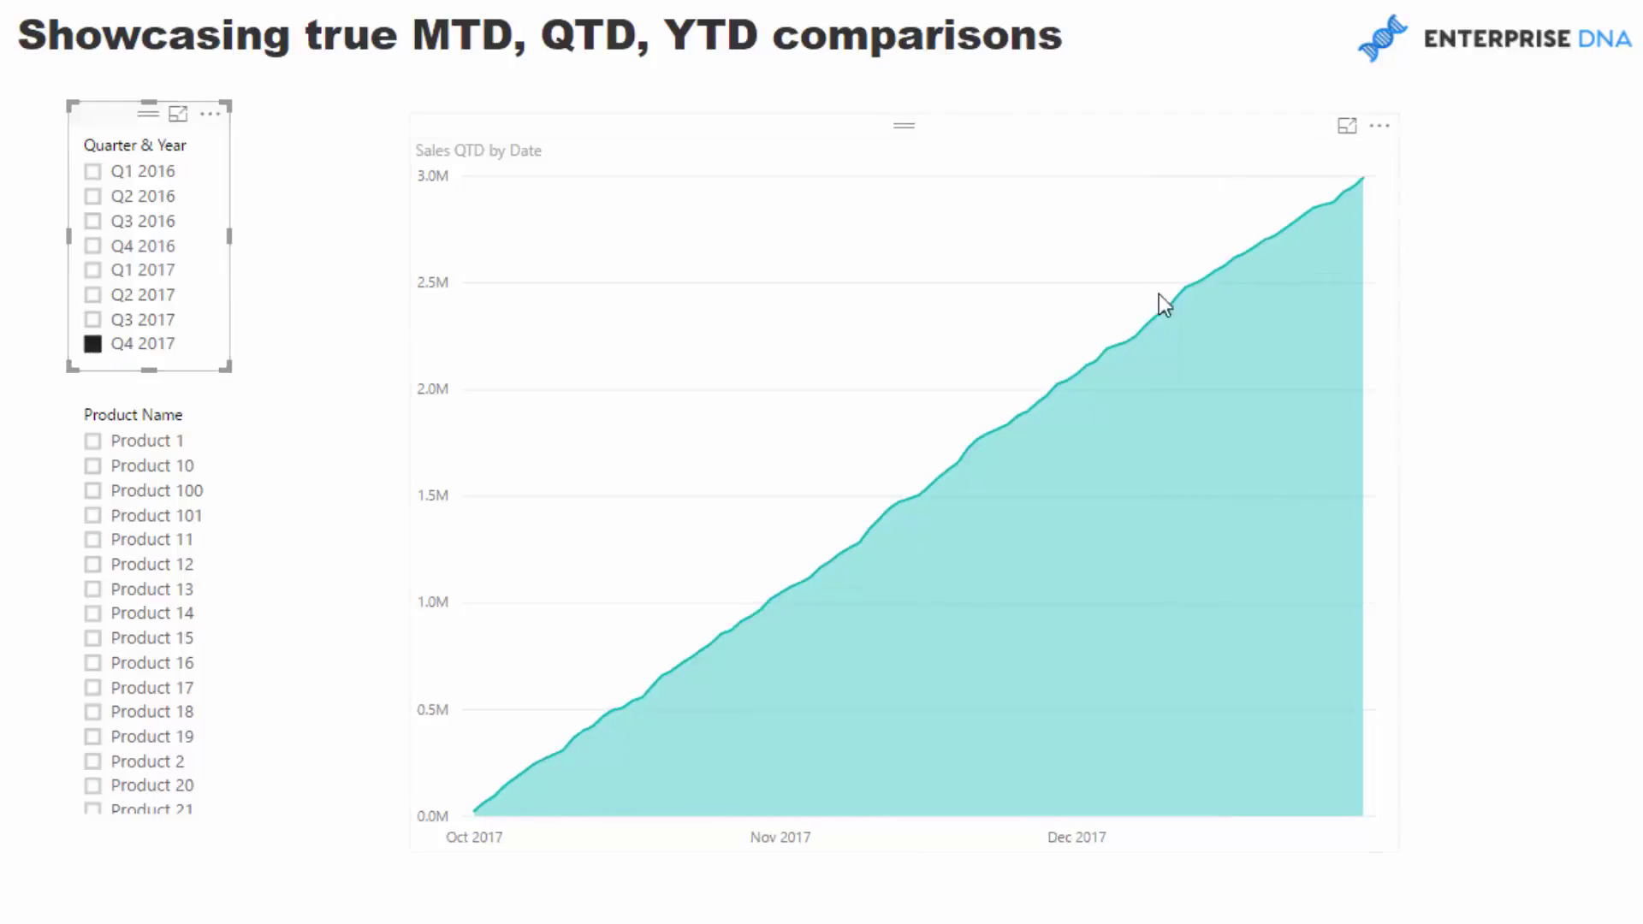
click(93, 319)
click(958, 143)
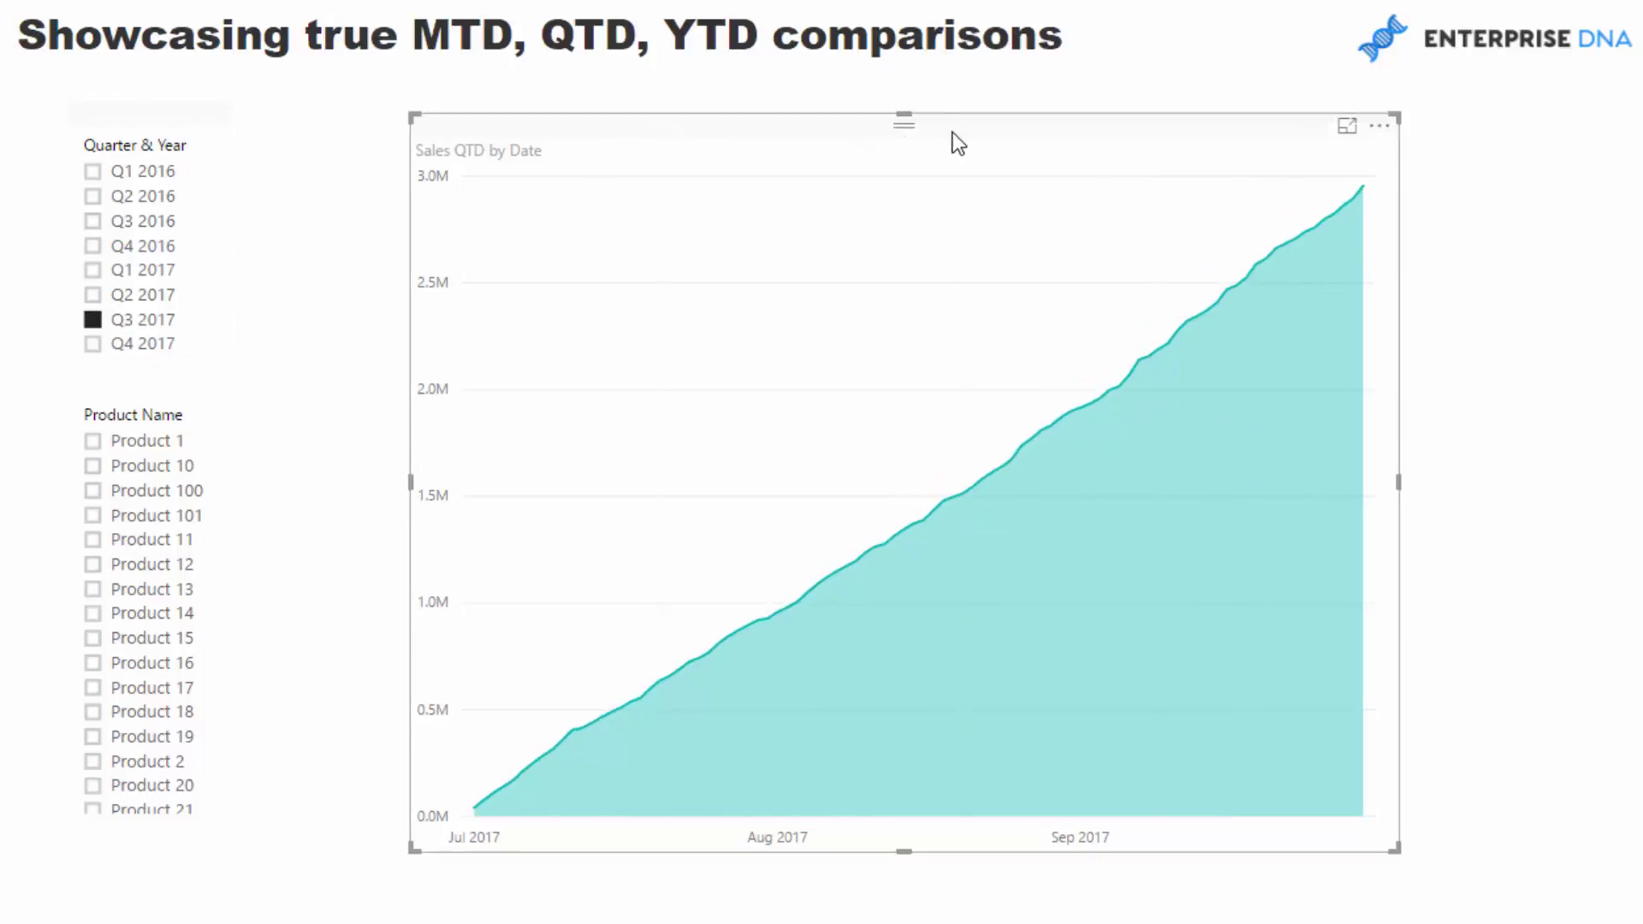
drag(963, 130, 957, 127)
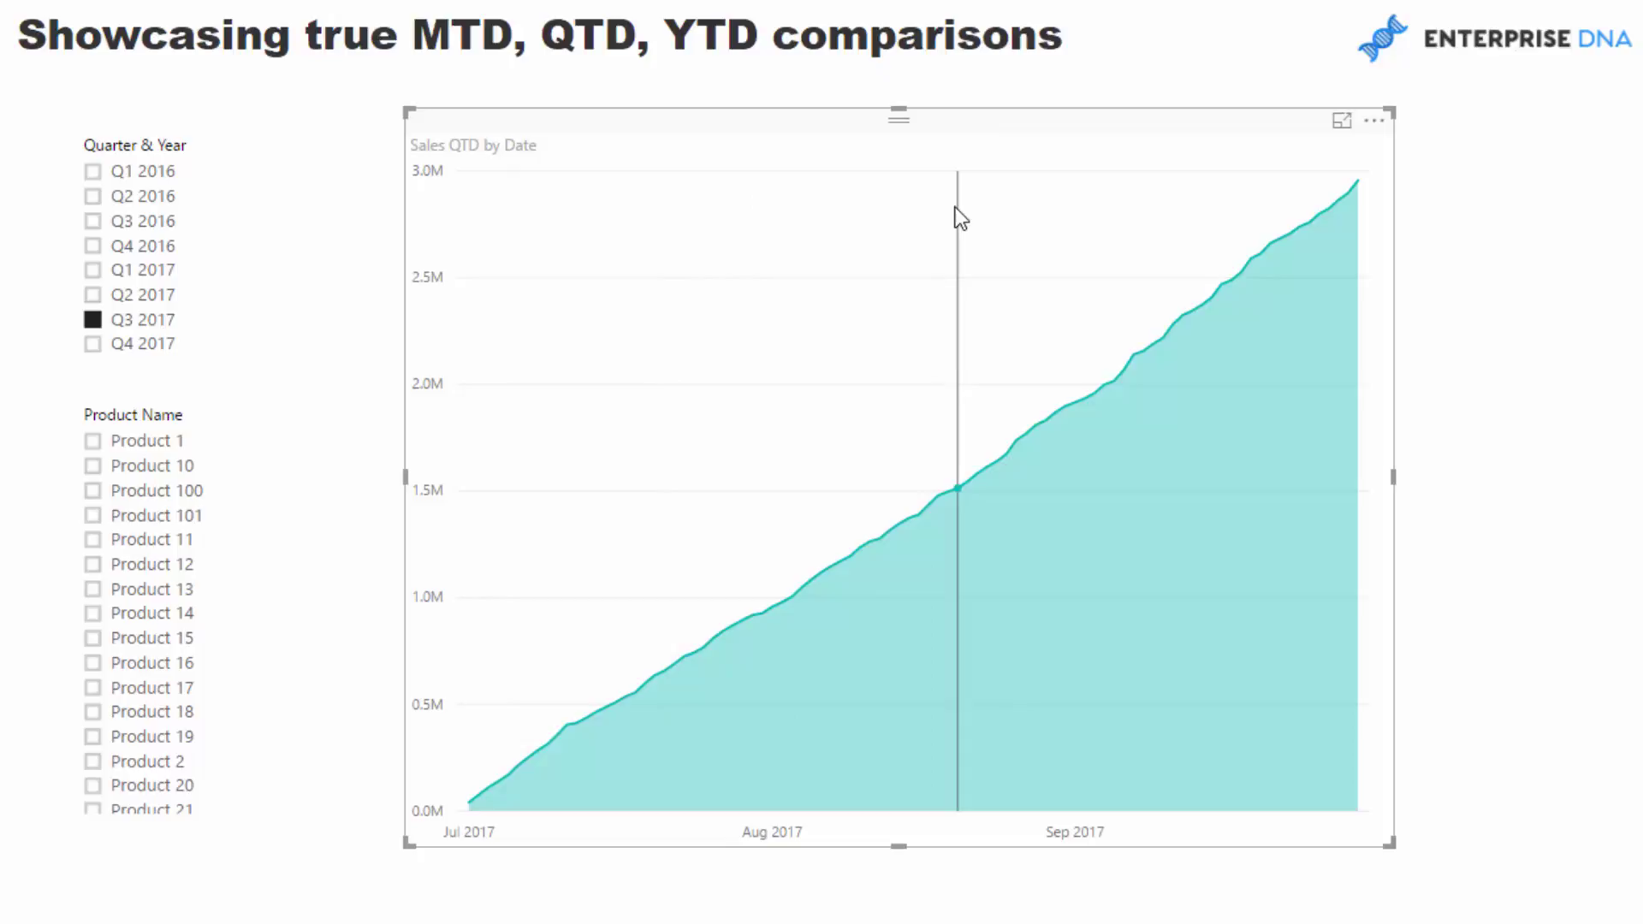
mouse_move(955, 207)
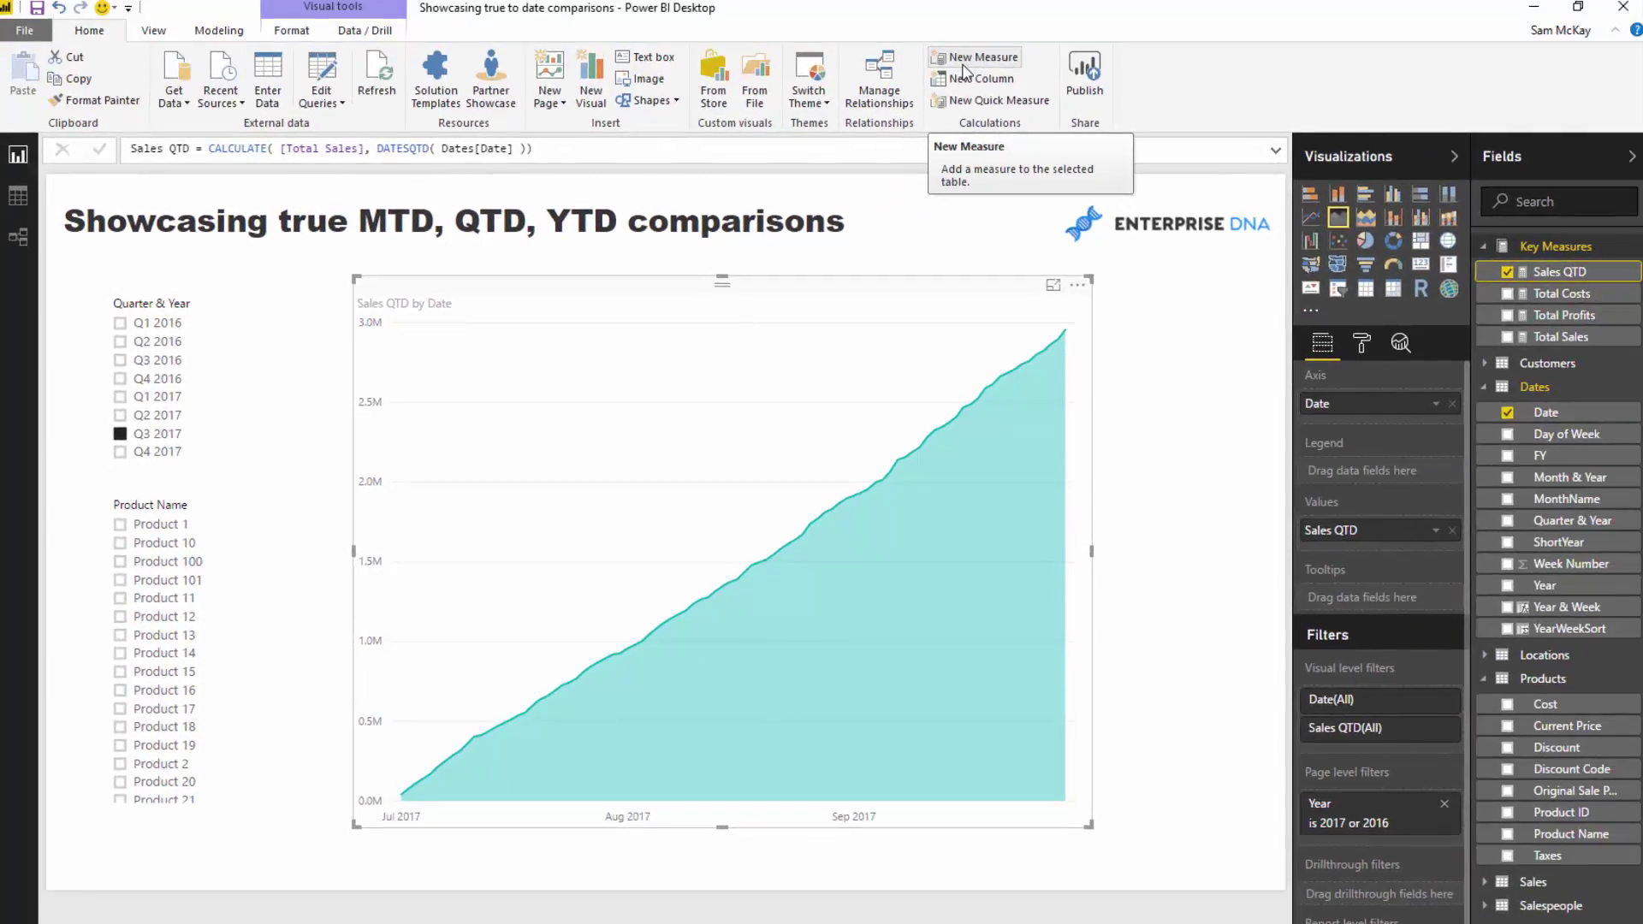
Step: Create Sales PY = CALCULATE( [Total Sales], DATEADD( Dates[Date], -1, YEAR ))
click(975, 57)
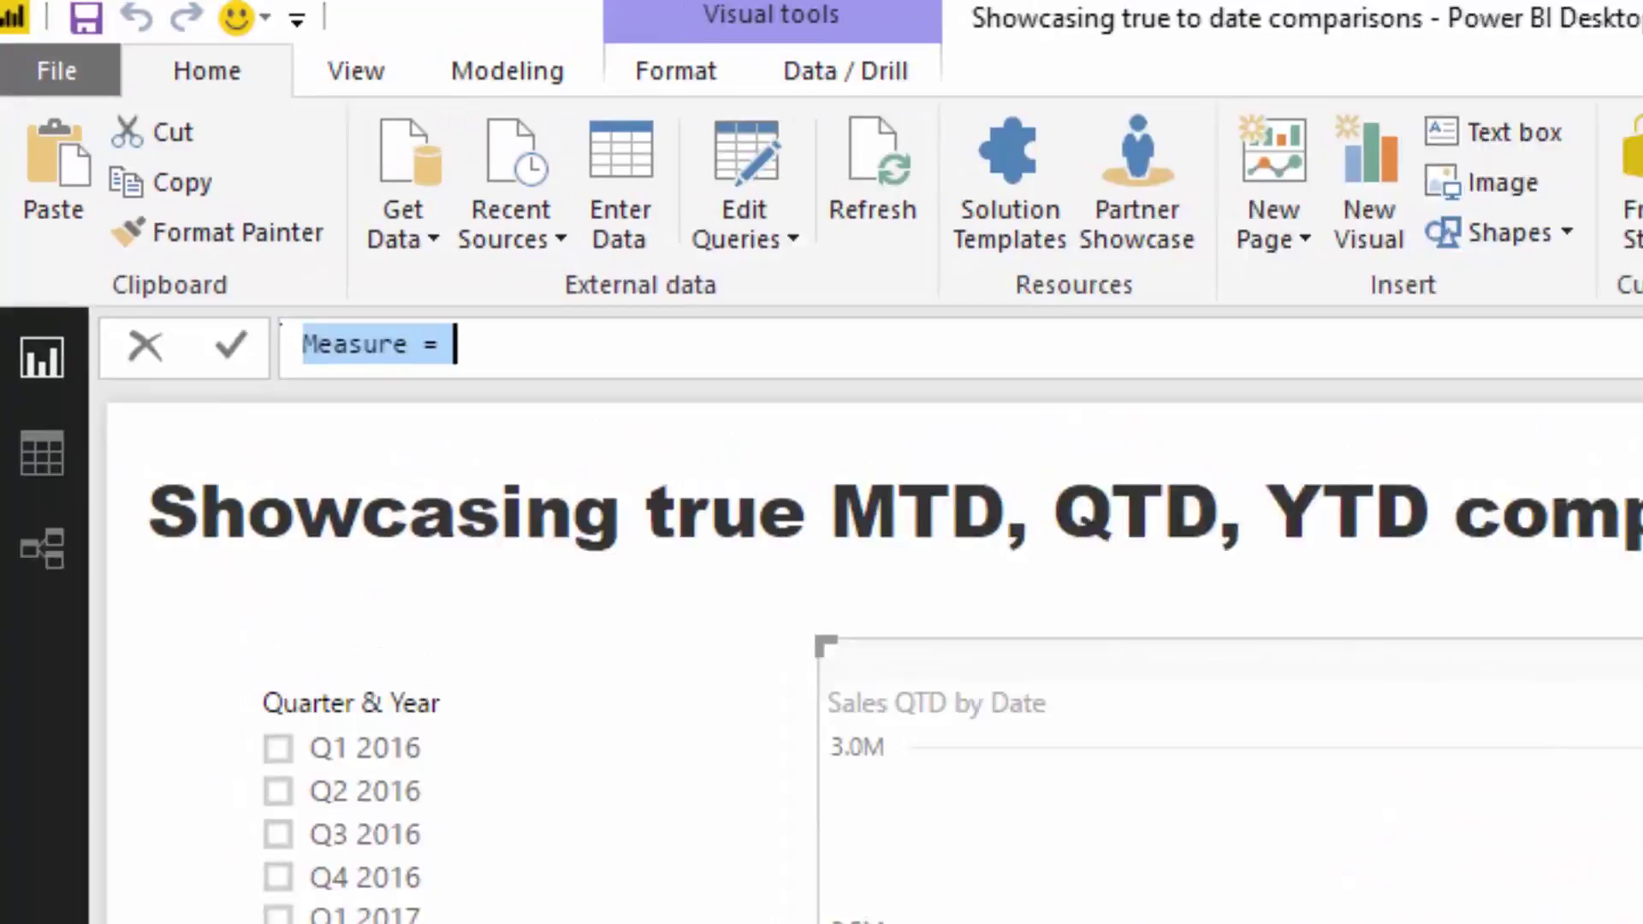
text(Sales PY)
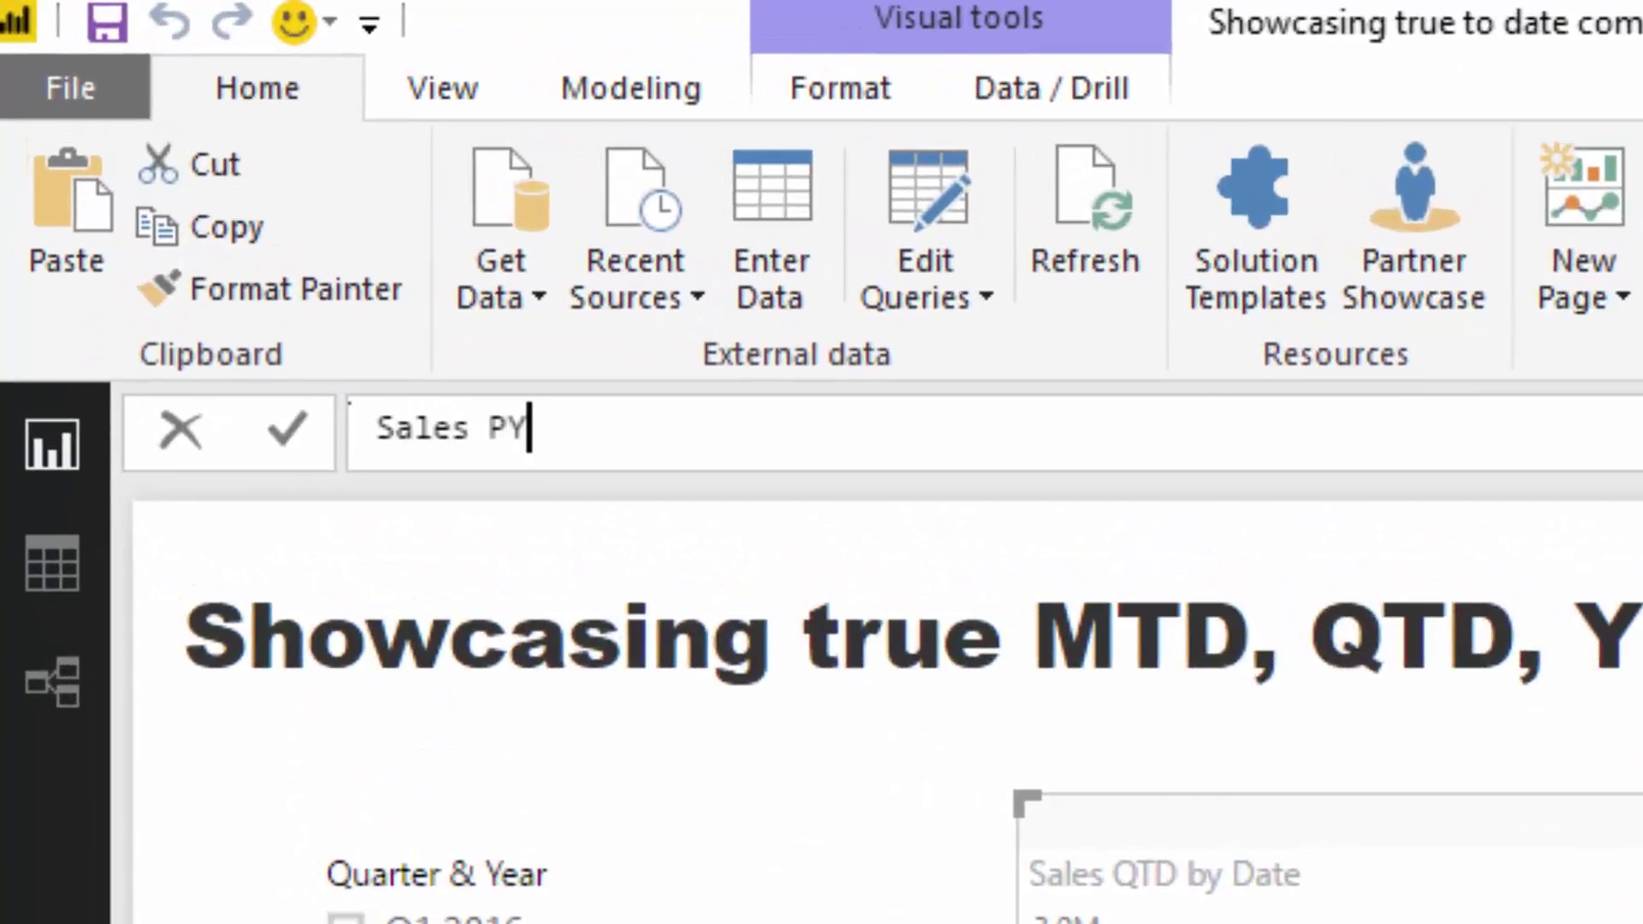
text( = CA)
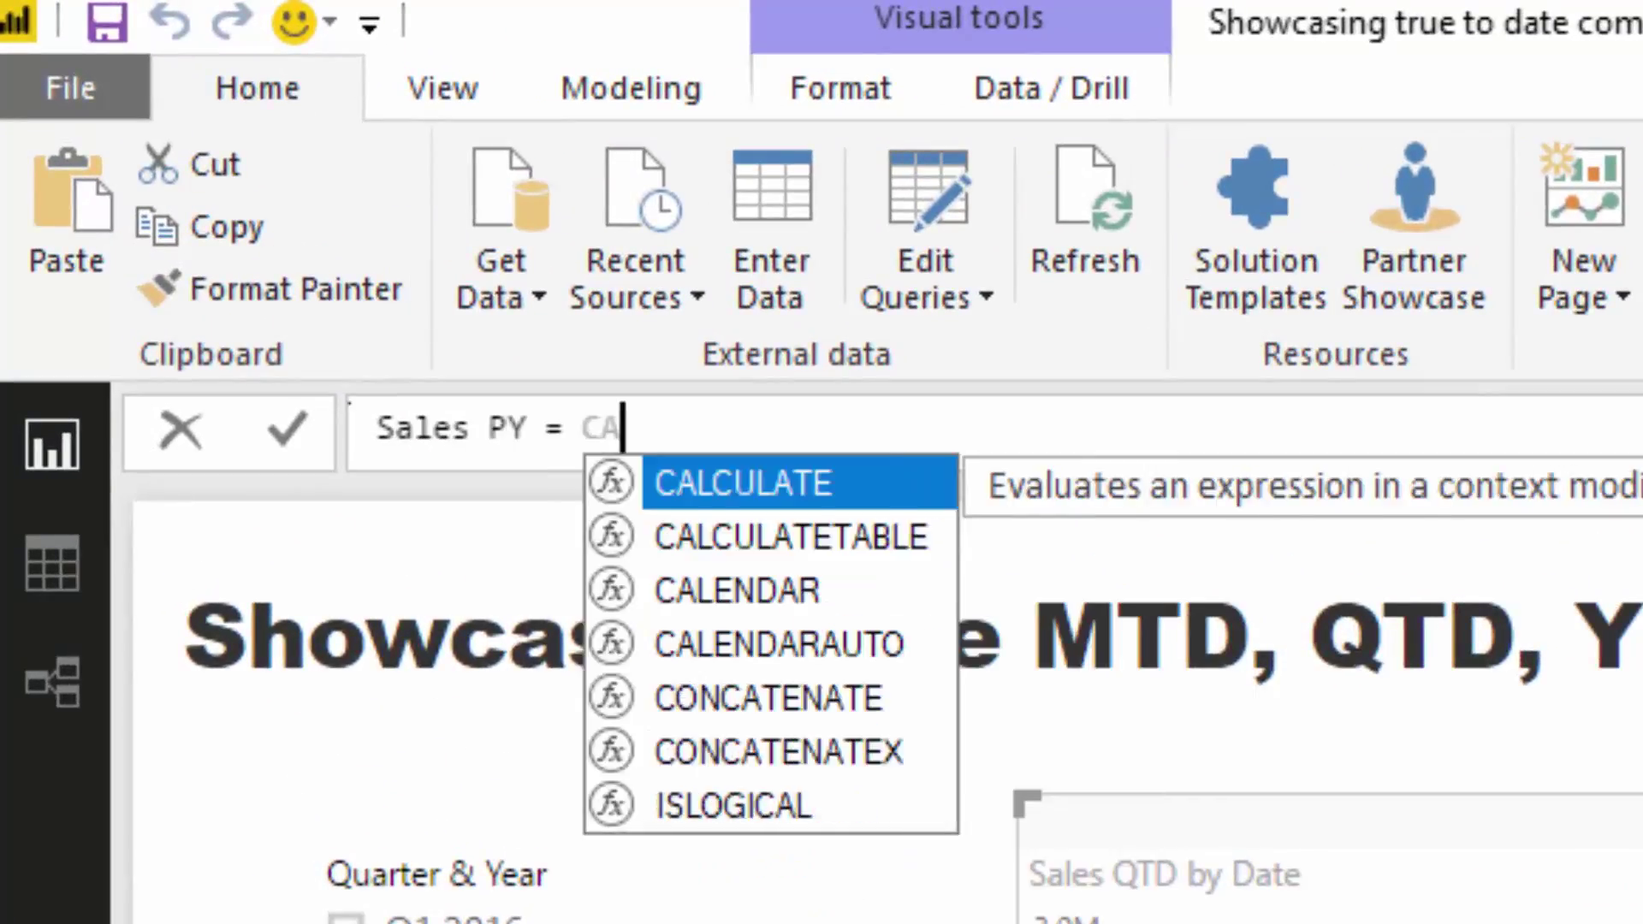
key(Tab)
text(TOta)
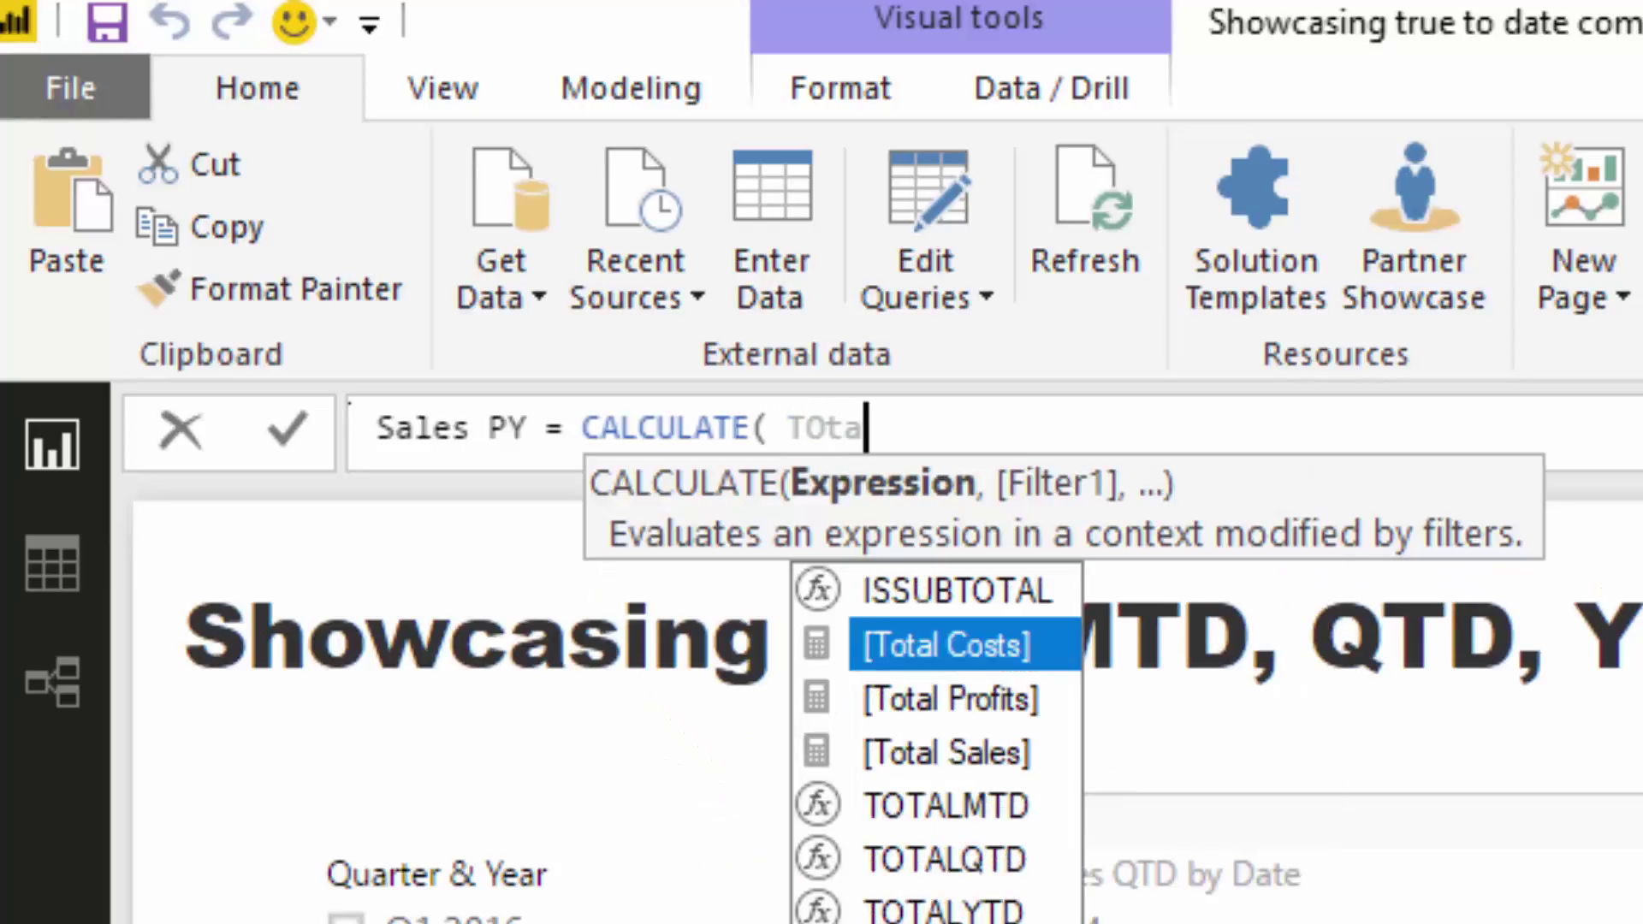
key(Down)
key(Down)
key(Tab)
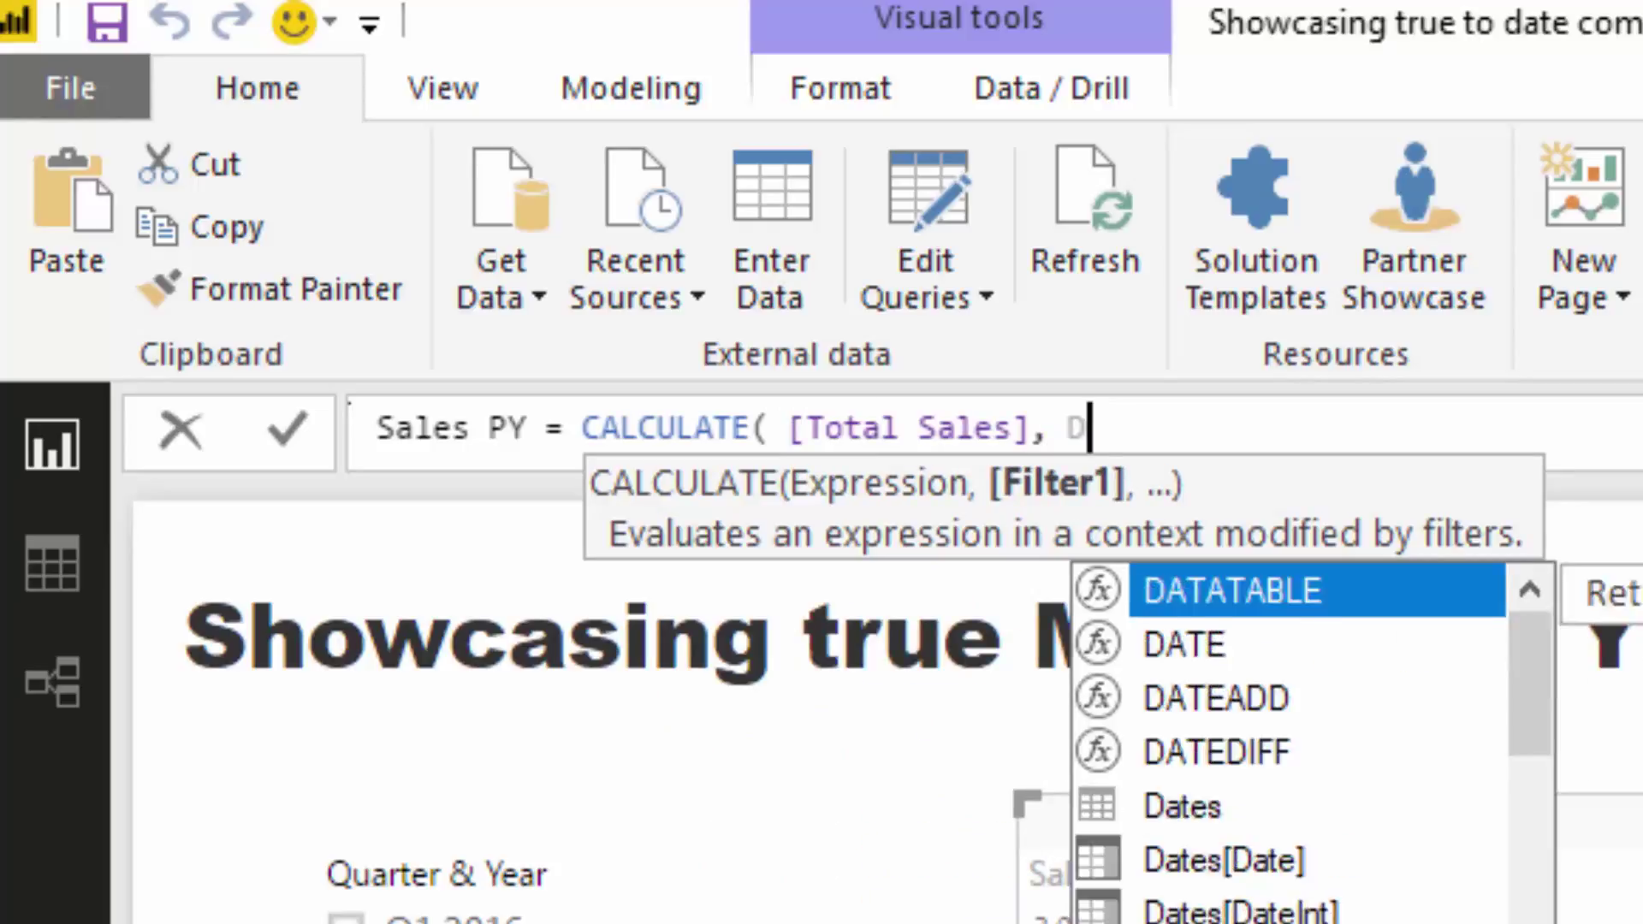
text(ATE)
key(Down)
key(Tab)
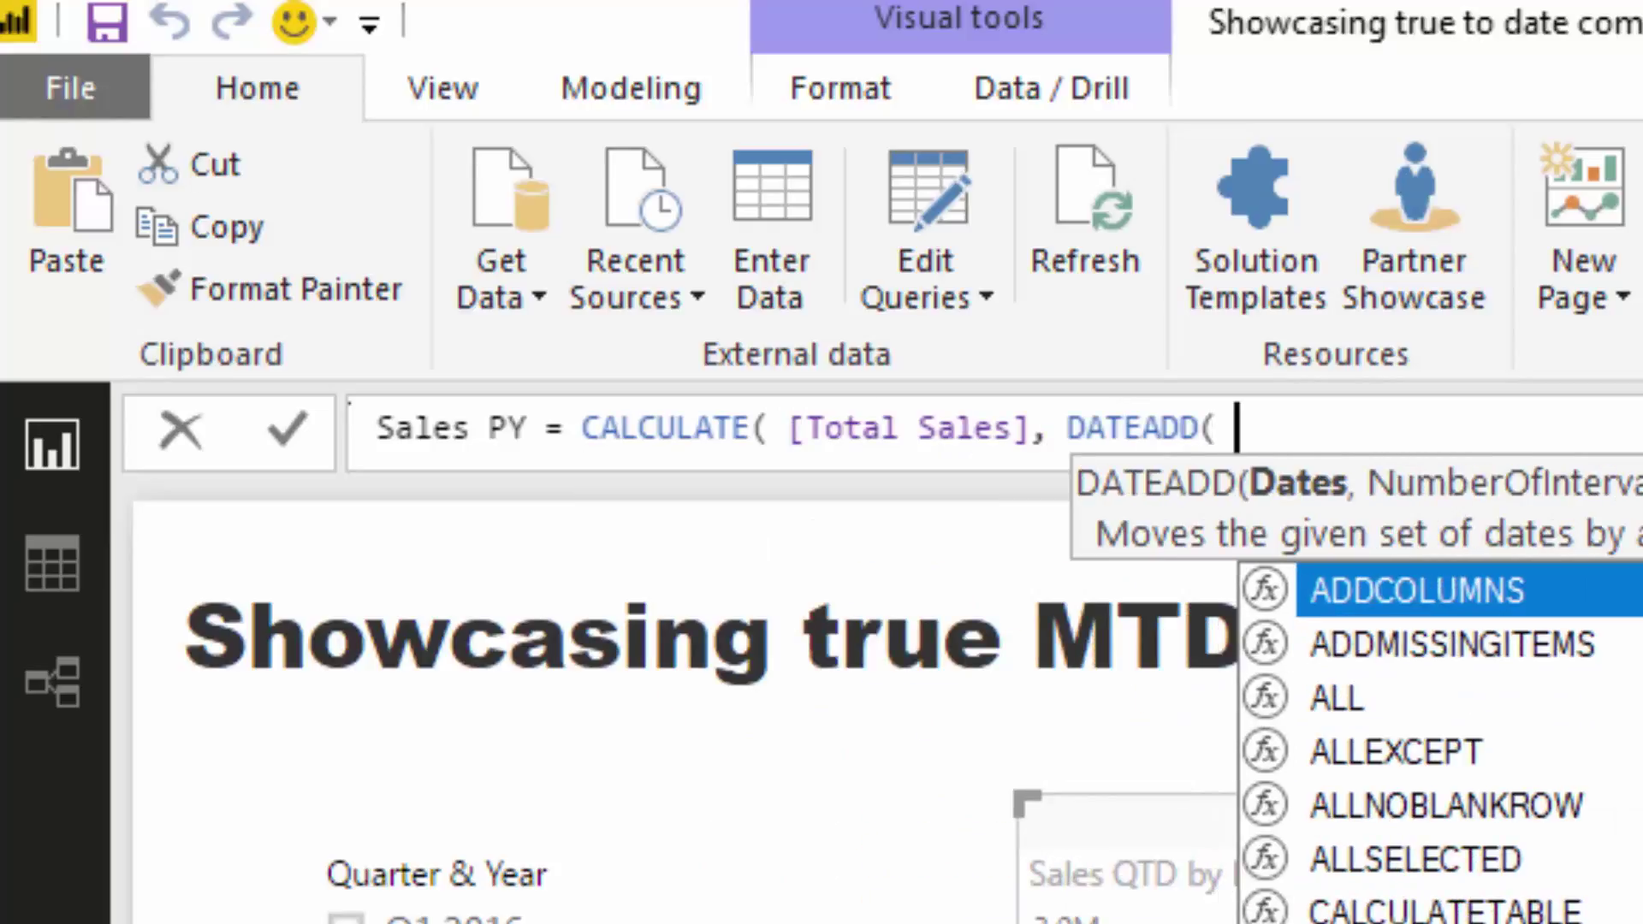
text(Date)
key(Down)
key(Down)
key(Tab)
text(, )
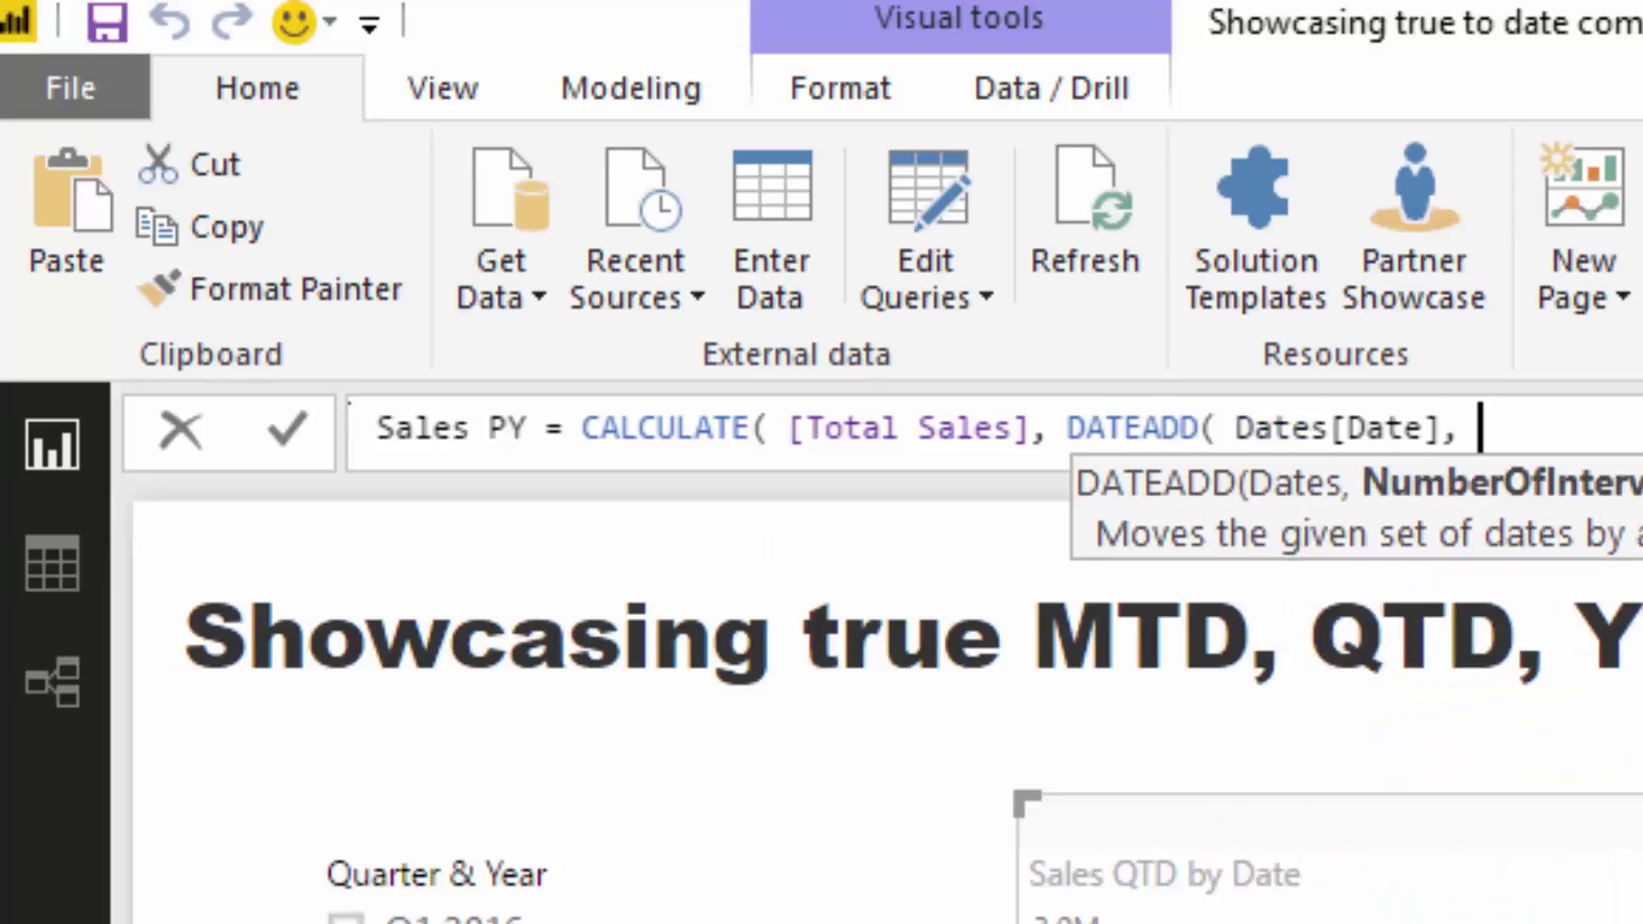
text(-1, )
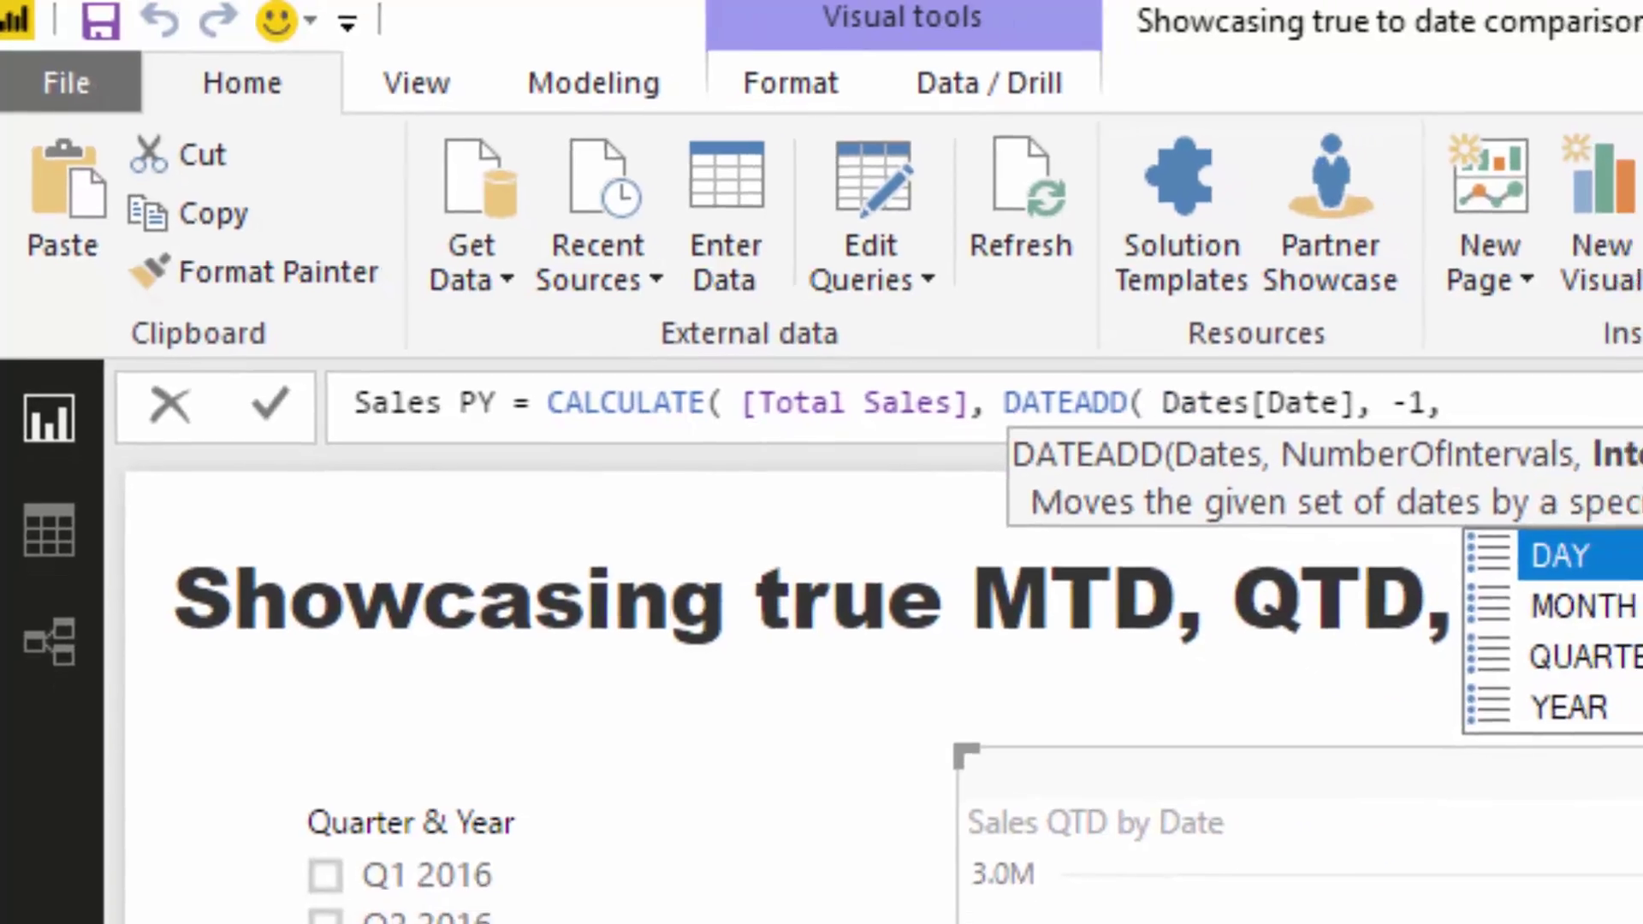
text(Y)
key(Tab)
text() ))
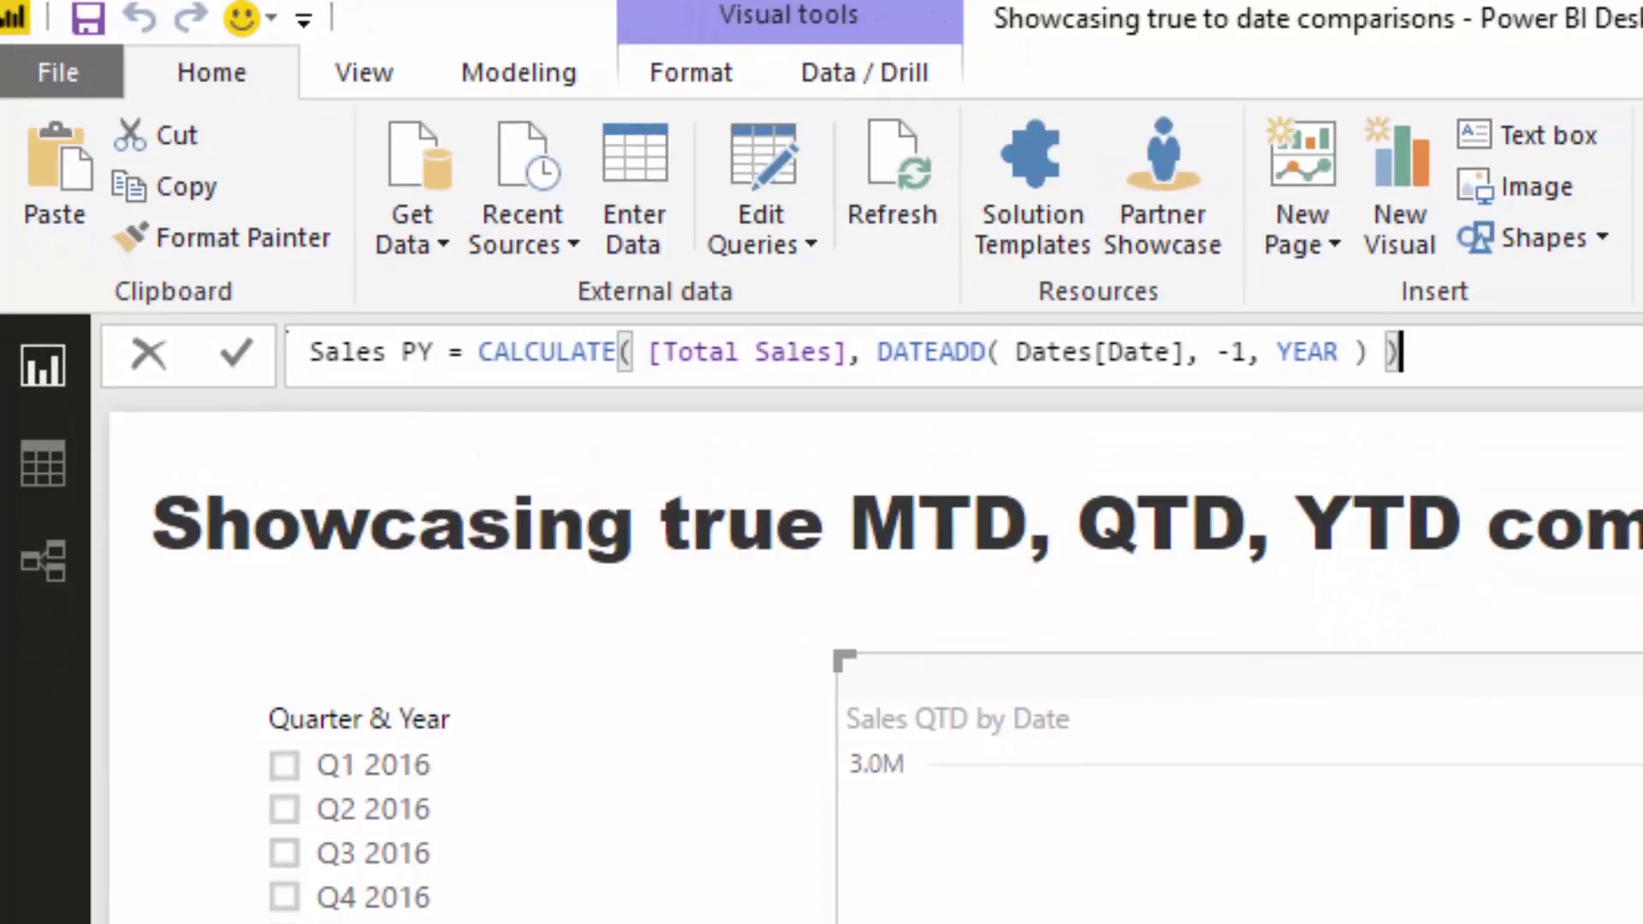
key(Return)
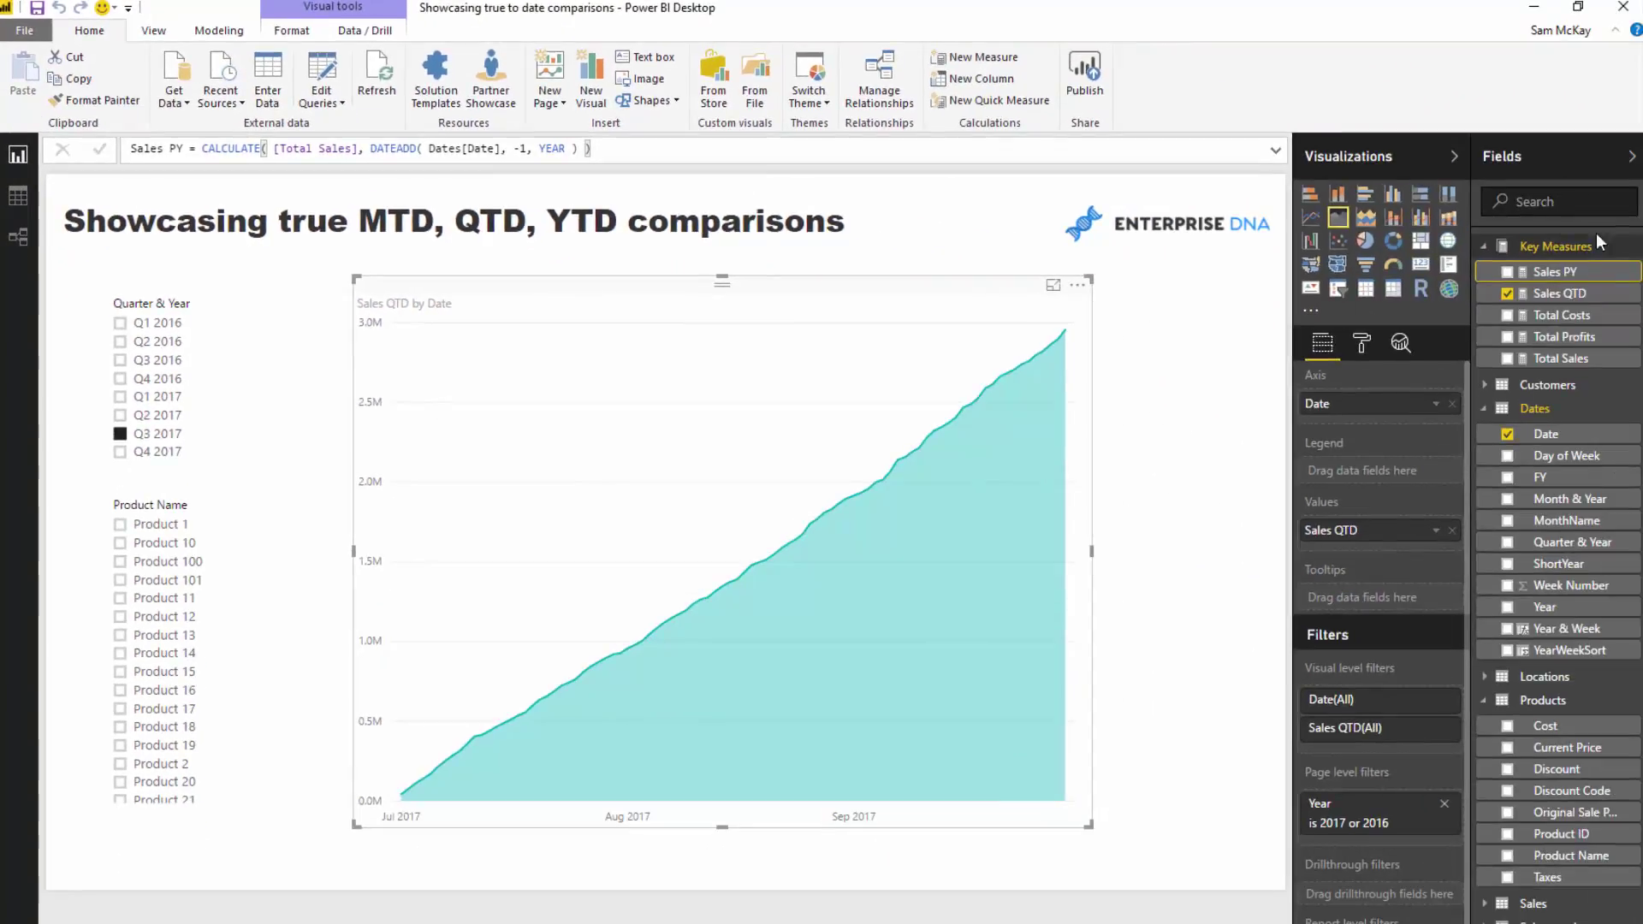
Step: Reuse the Sales QTD formula with [Sales PY] in place of [Total Sales]
click(1559, 293)
drag(534, 148, 68, 113)
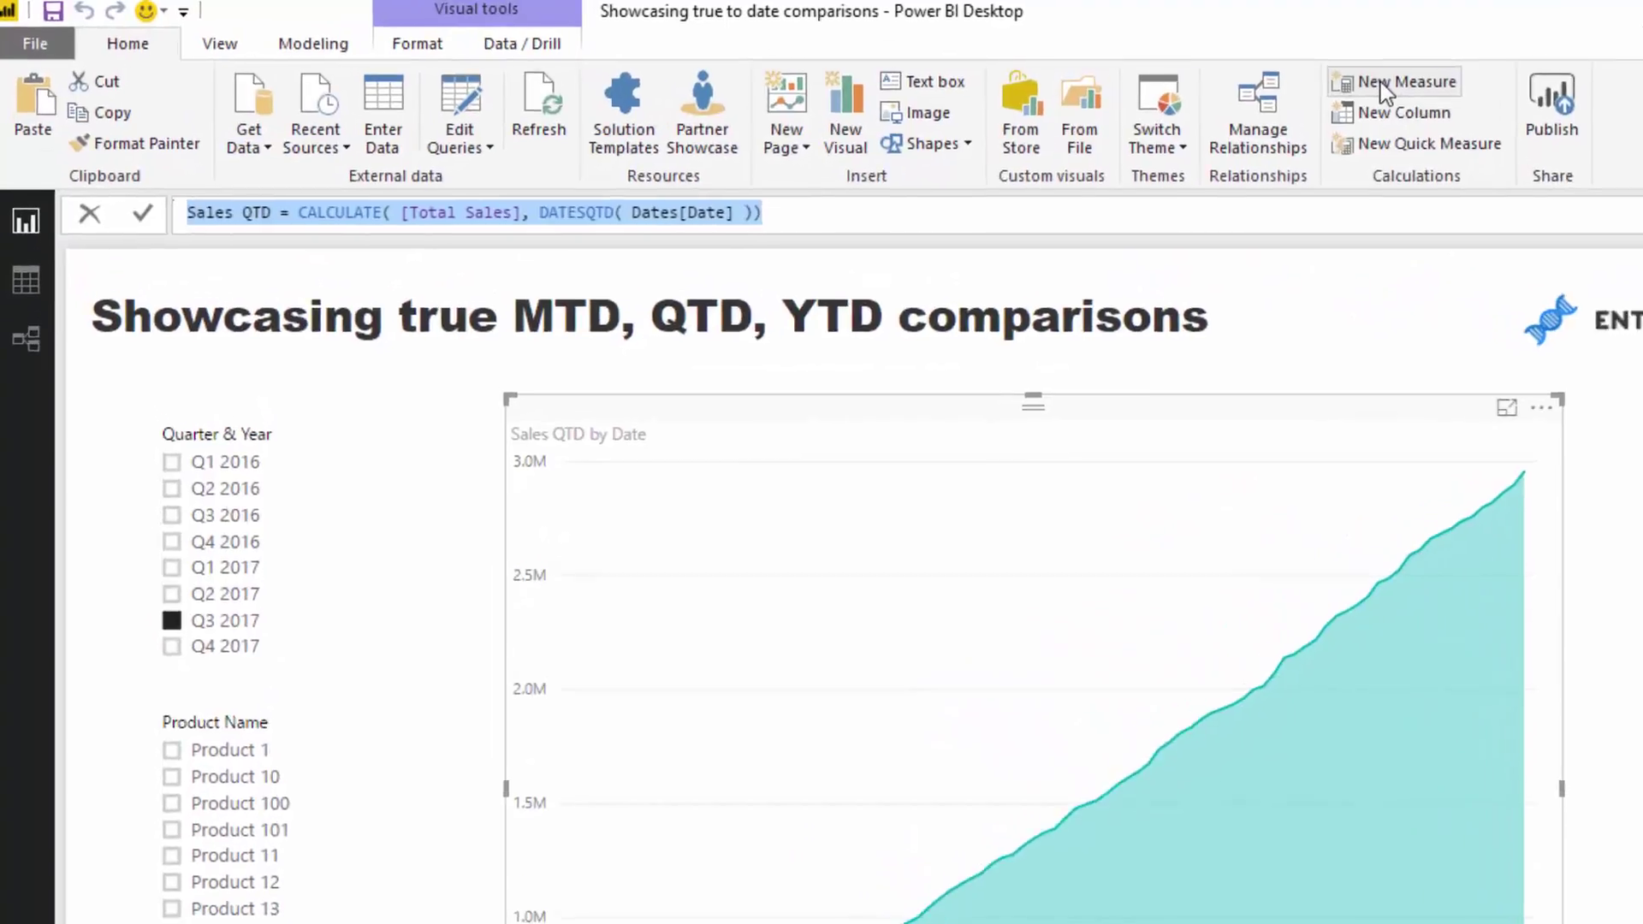
key(End)
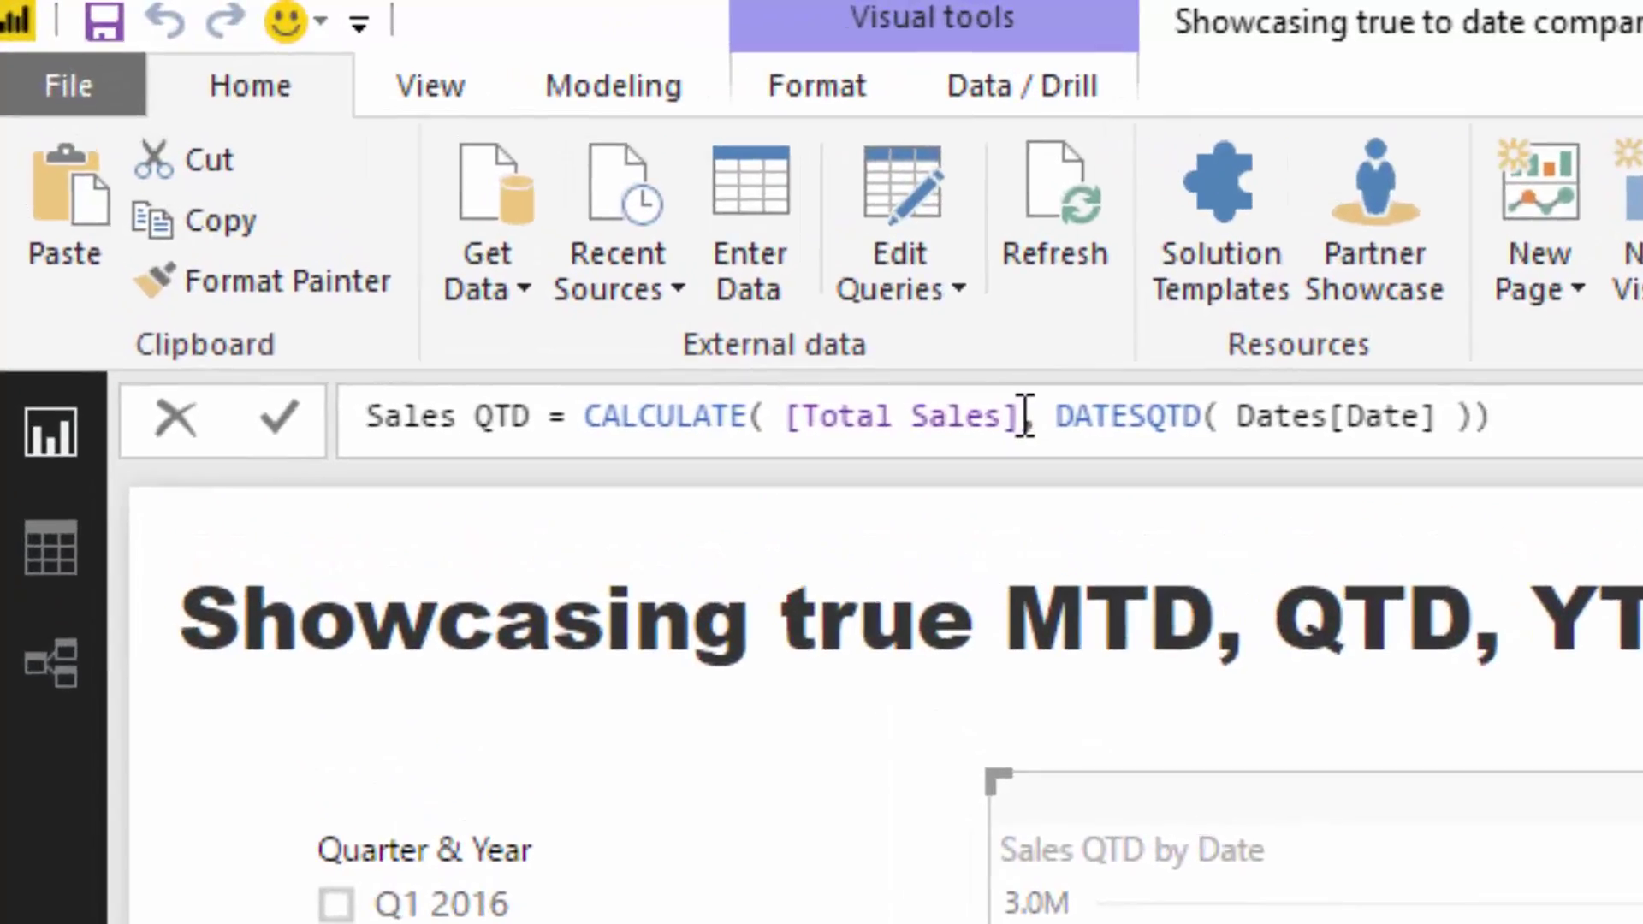
drag(1024, 417, 783, 417)
text(Sale)
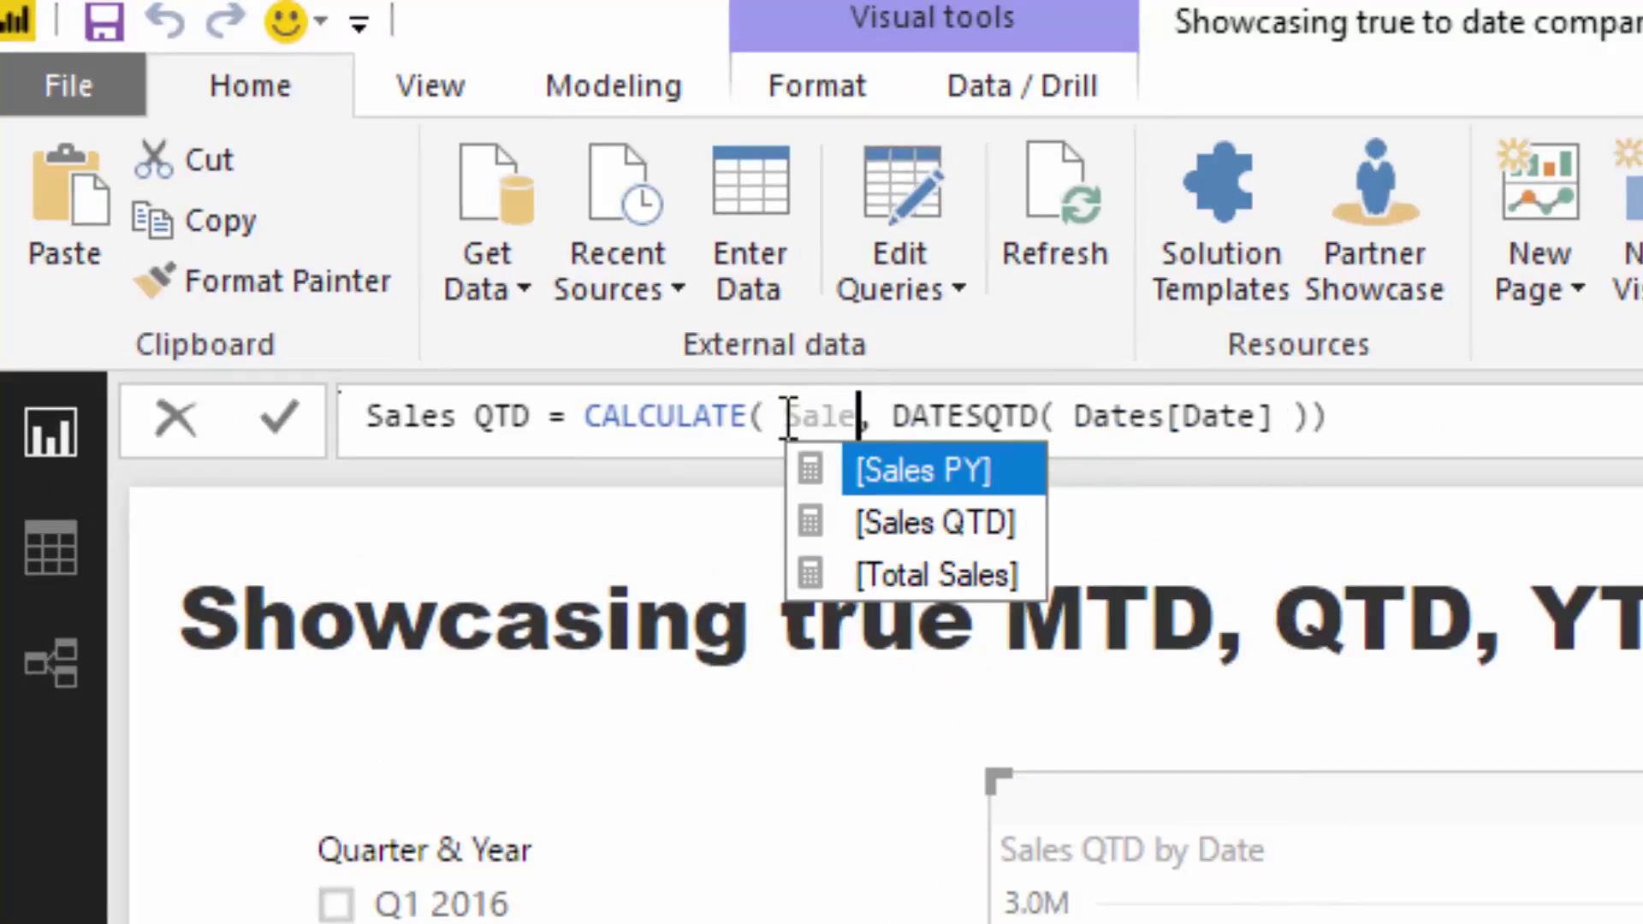
key(Tab)
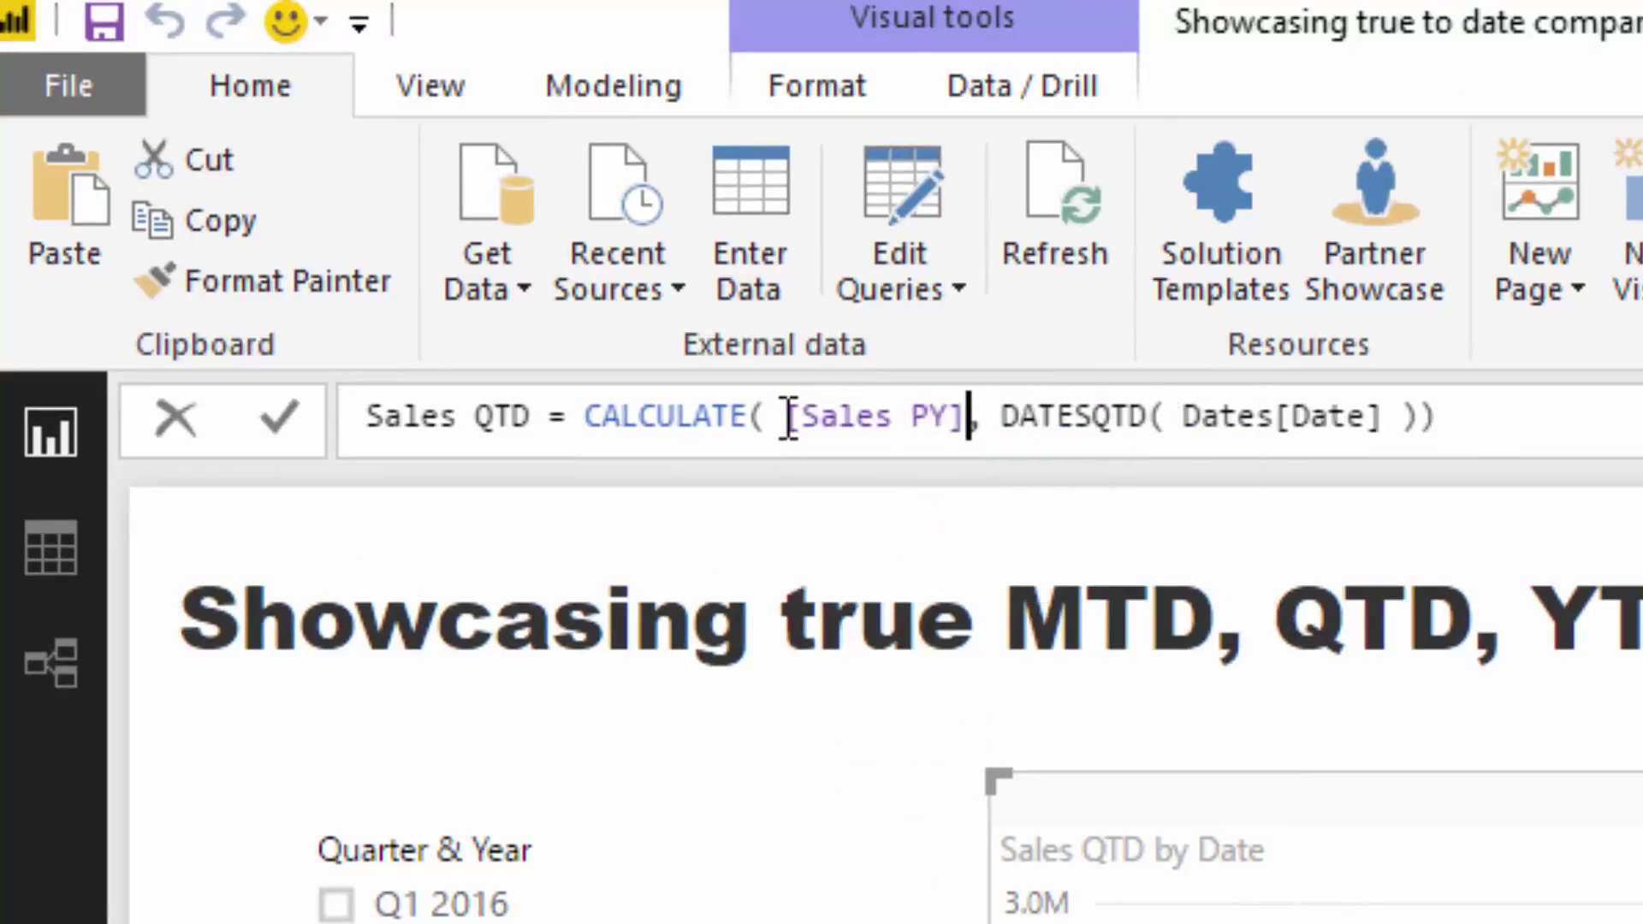
key(Return)
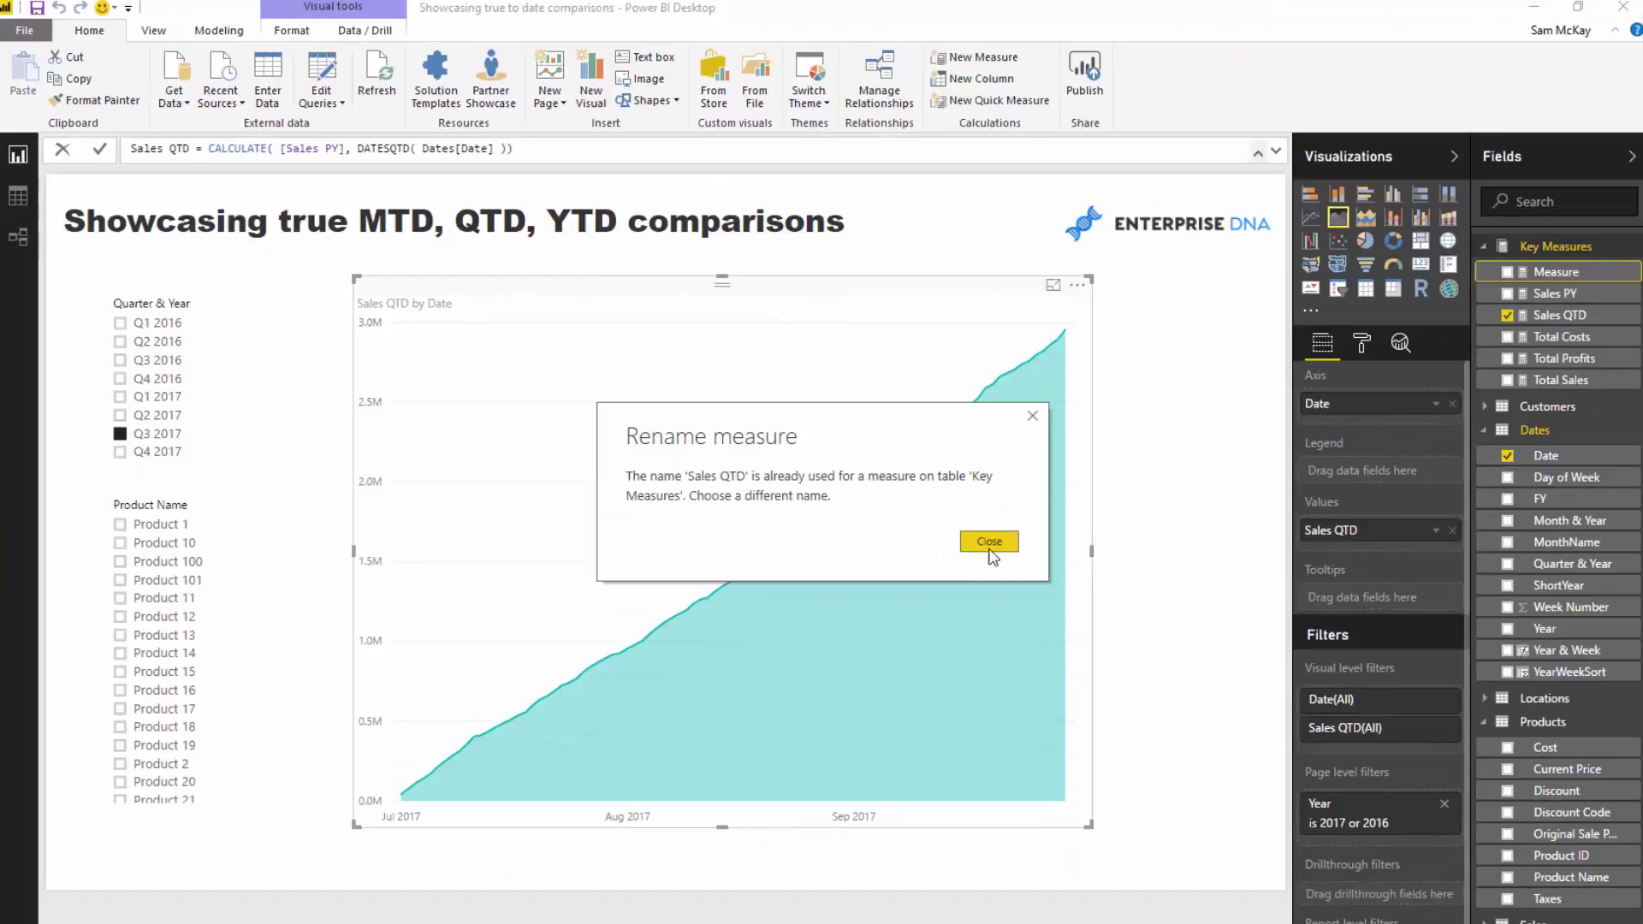
Step: Name the new measure Sales PY QTD and add it to the area chart's values
click(990, 542)
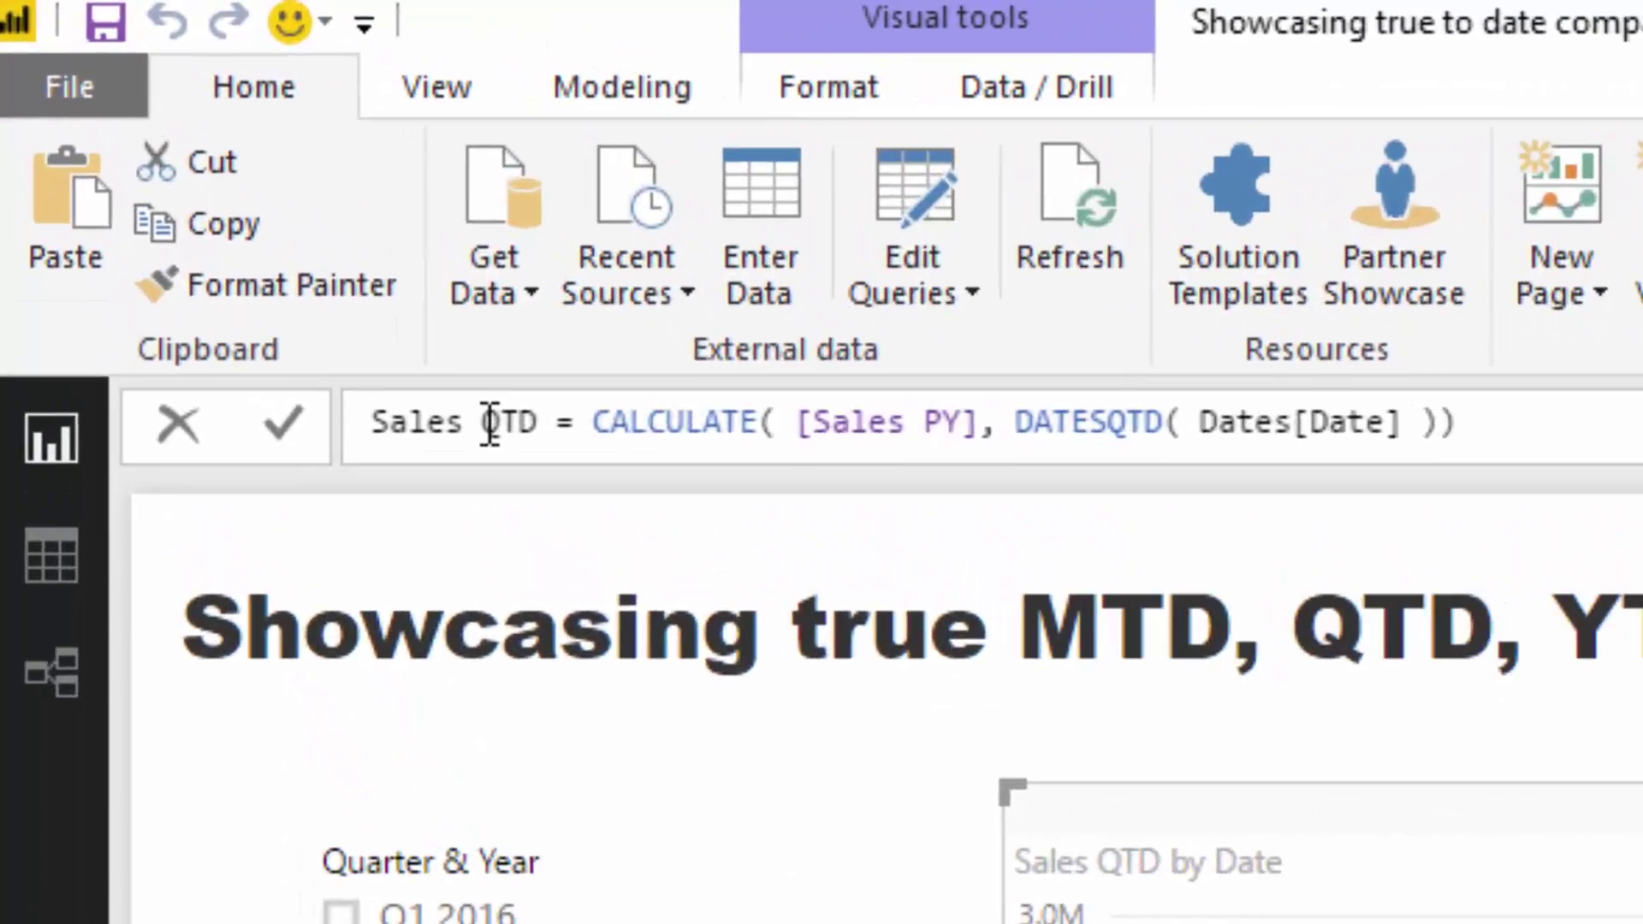
click(484, 421)
text(PY)
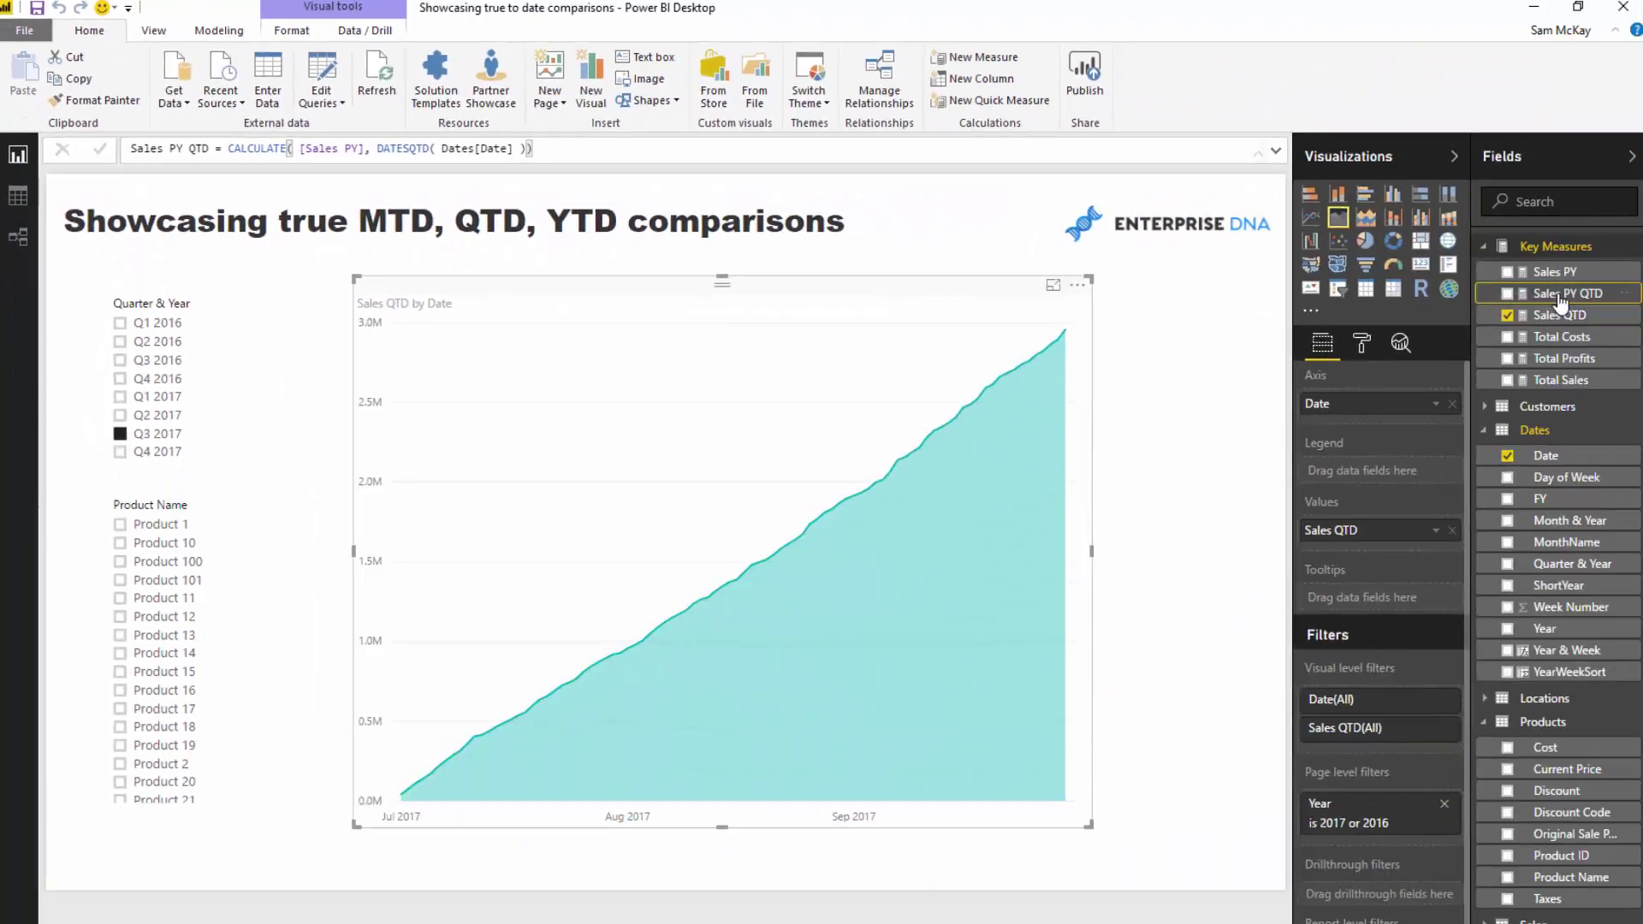
drag(1568, 293, 1369, 554)
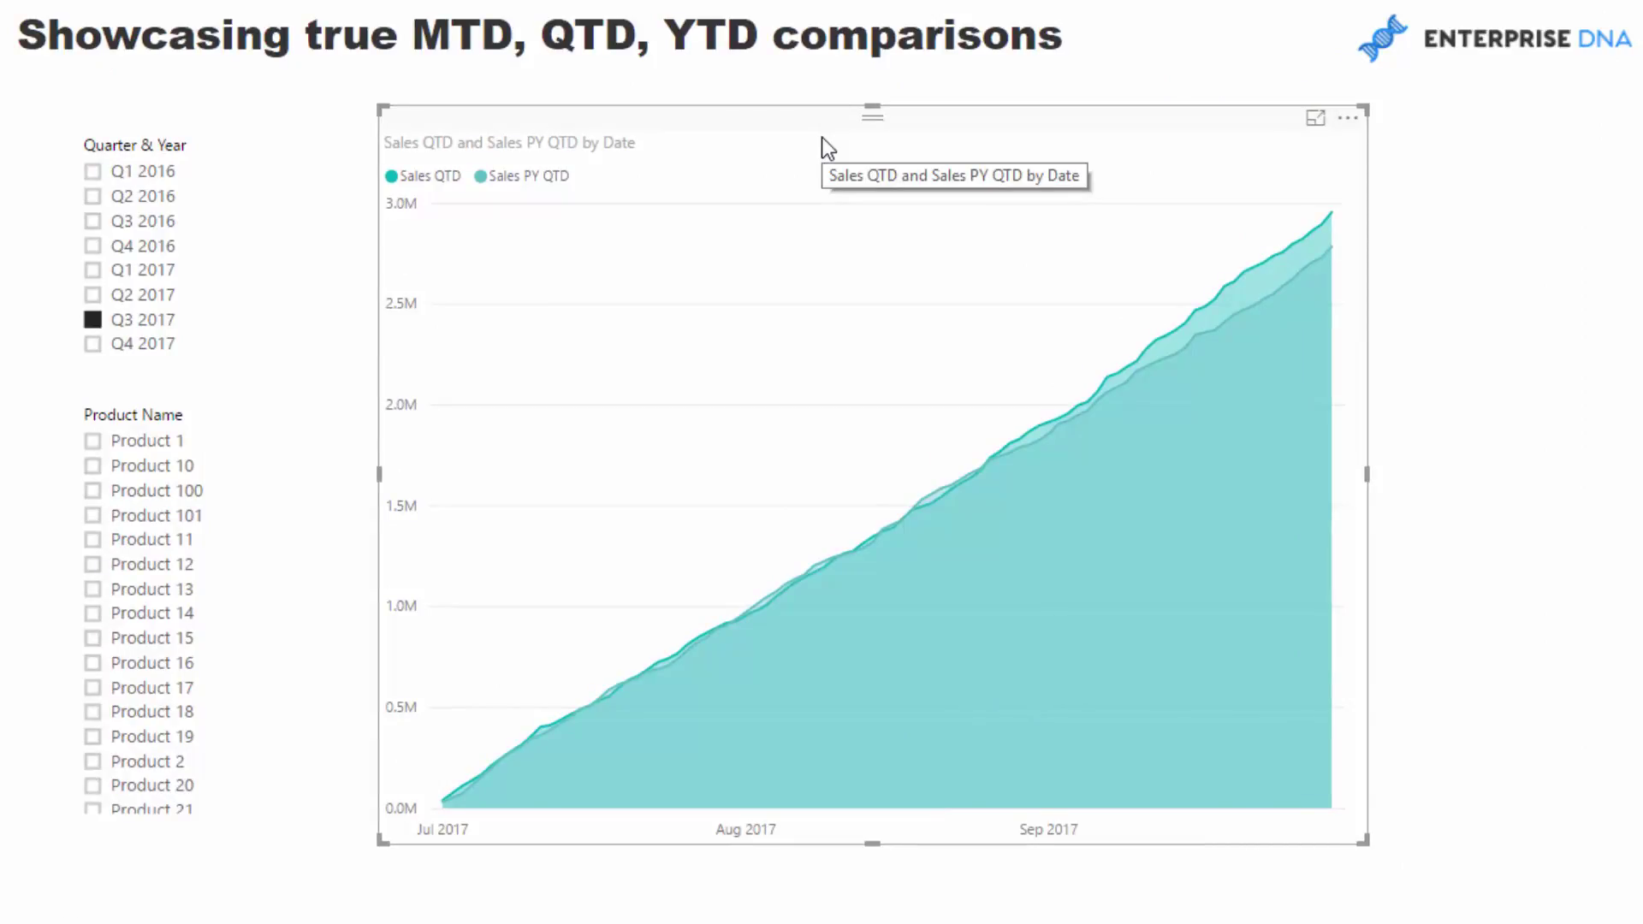
Step: Filter the report to Q4 2017, select the area chart and show the Total Sales formula
click(94, 344)
mouse_move(547, 380)
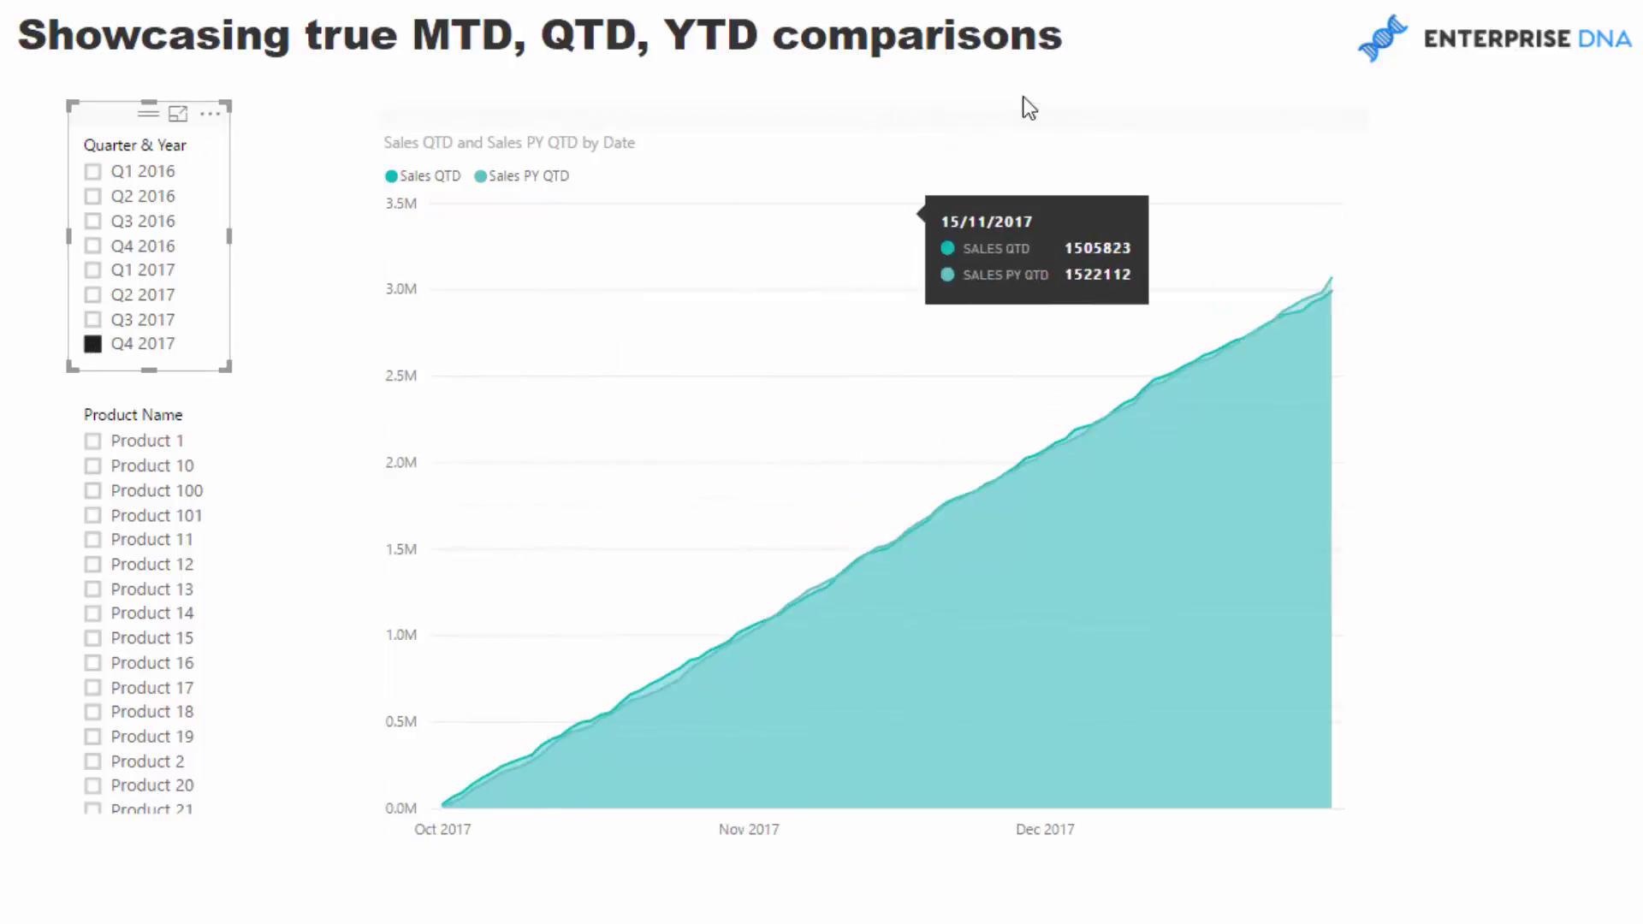
click(1056, 140)
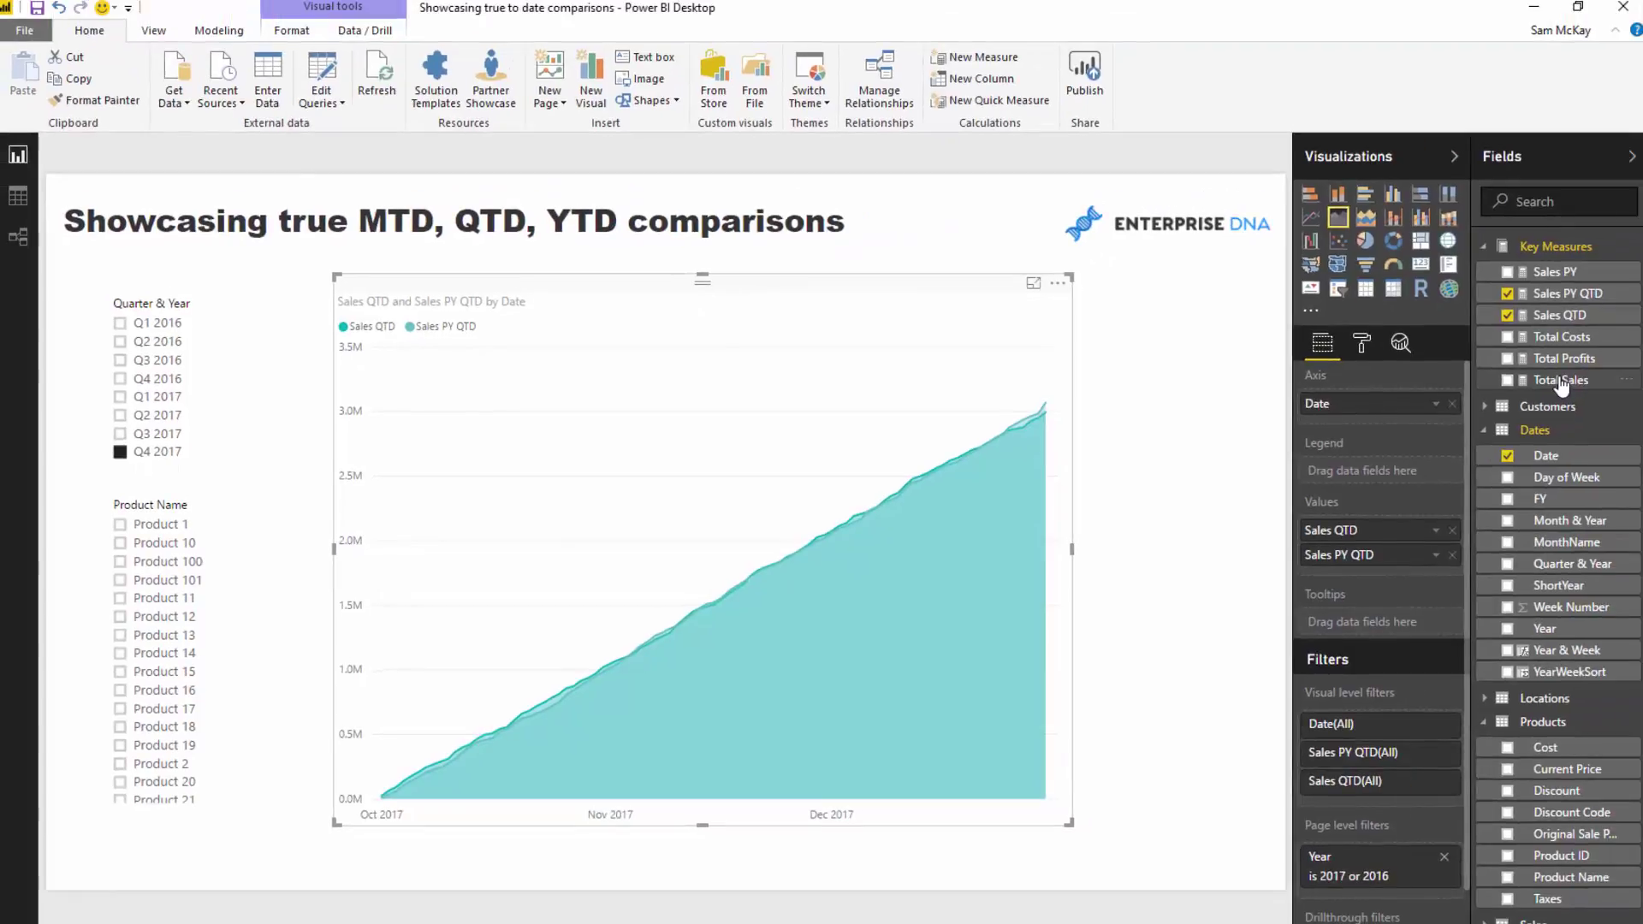
click(1642, 322)
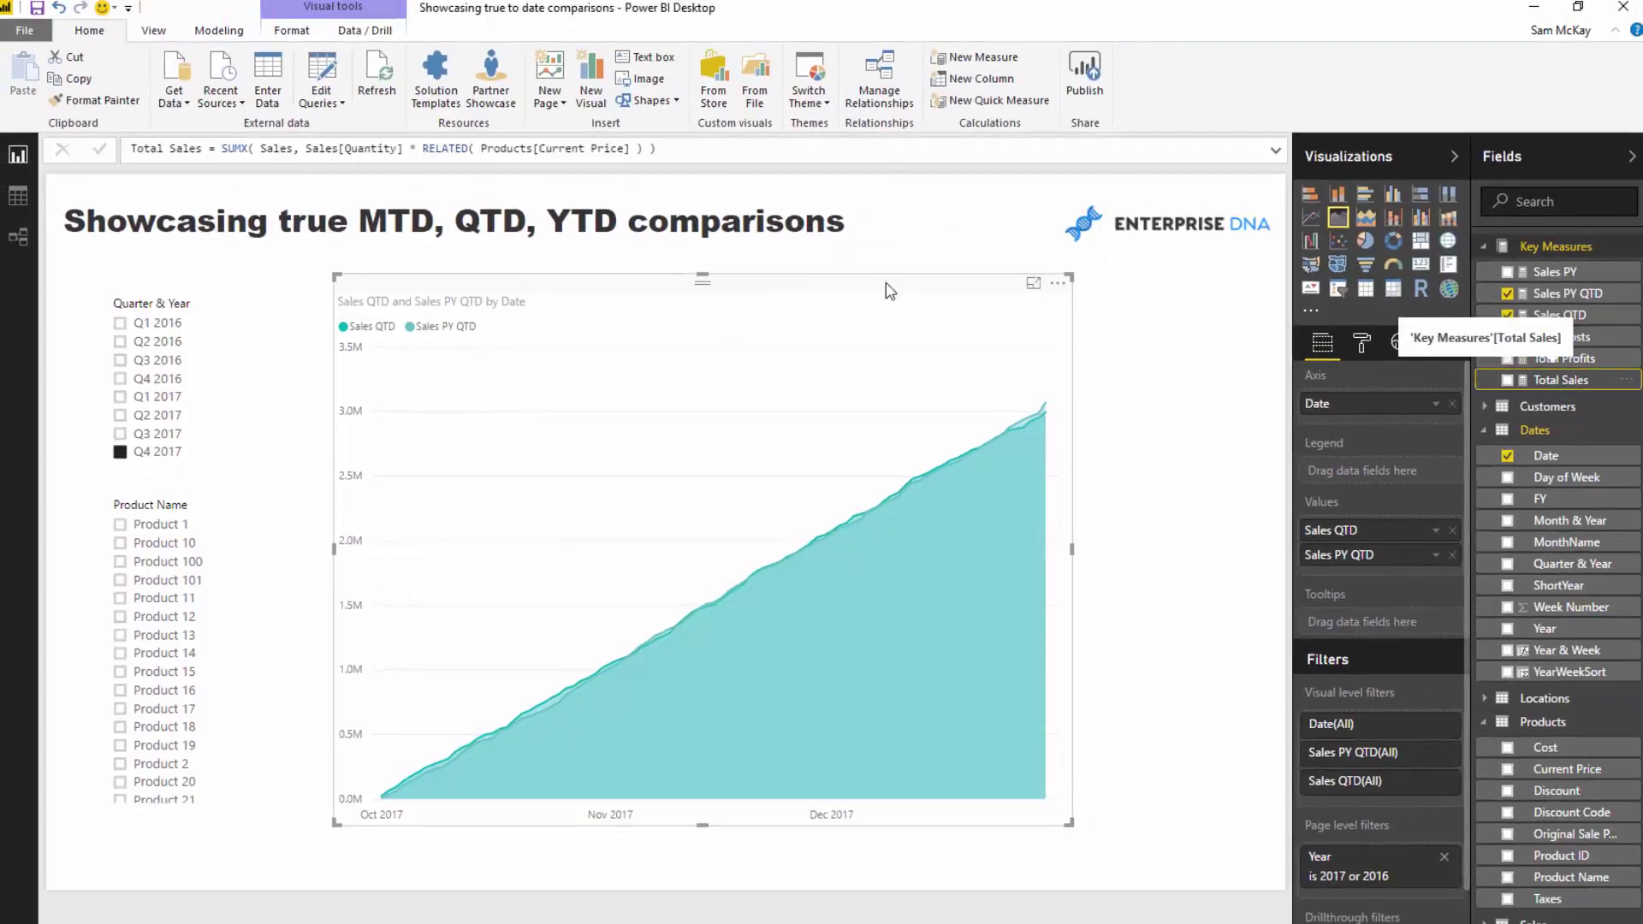
Step: Wrap Total Sales in IF( LASTDATE( Dates[Date] ) > TODAY(), BLANK(), SUMX(...) )
click(224, 148)
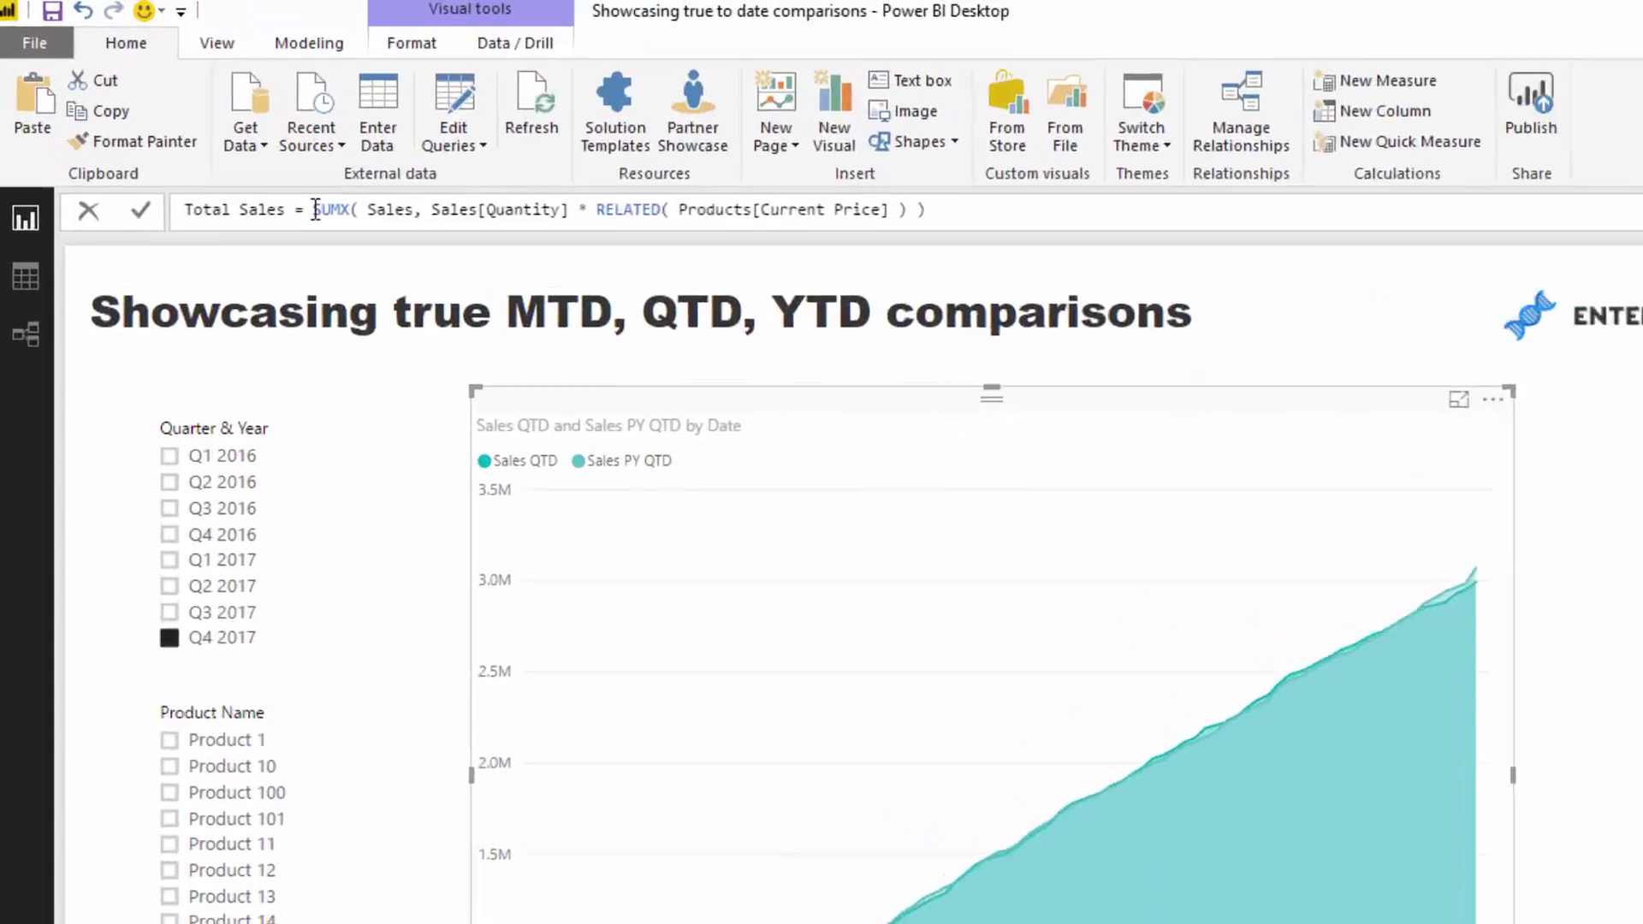
text(IF( LAS)
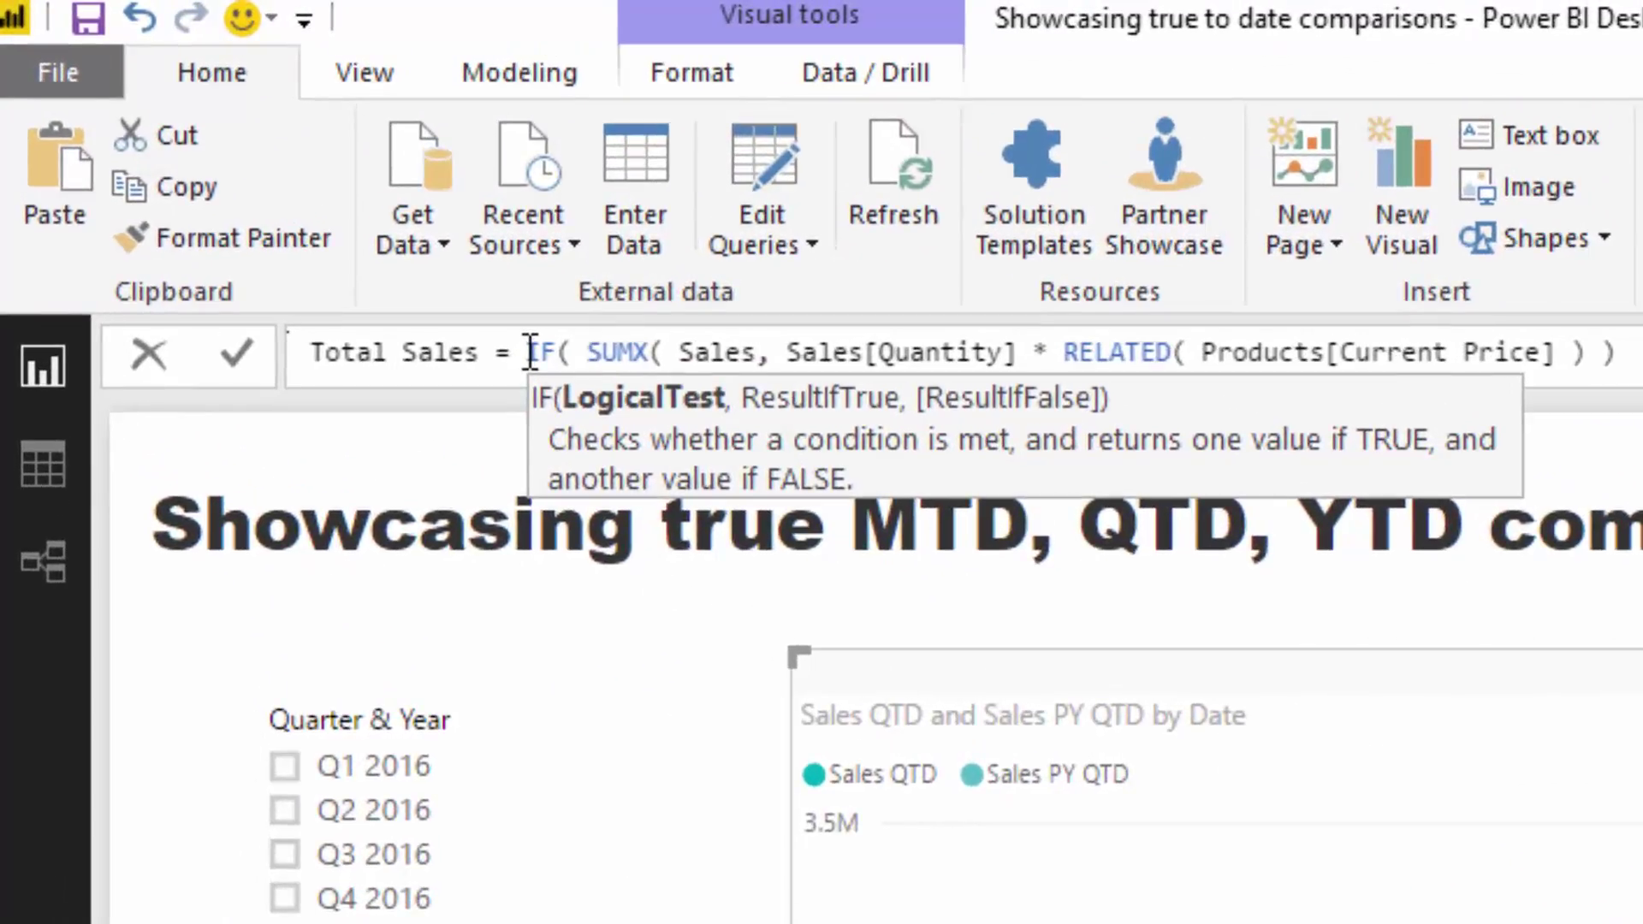
key(Tab)
text(Date)
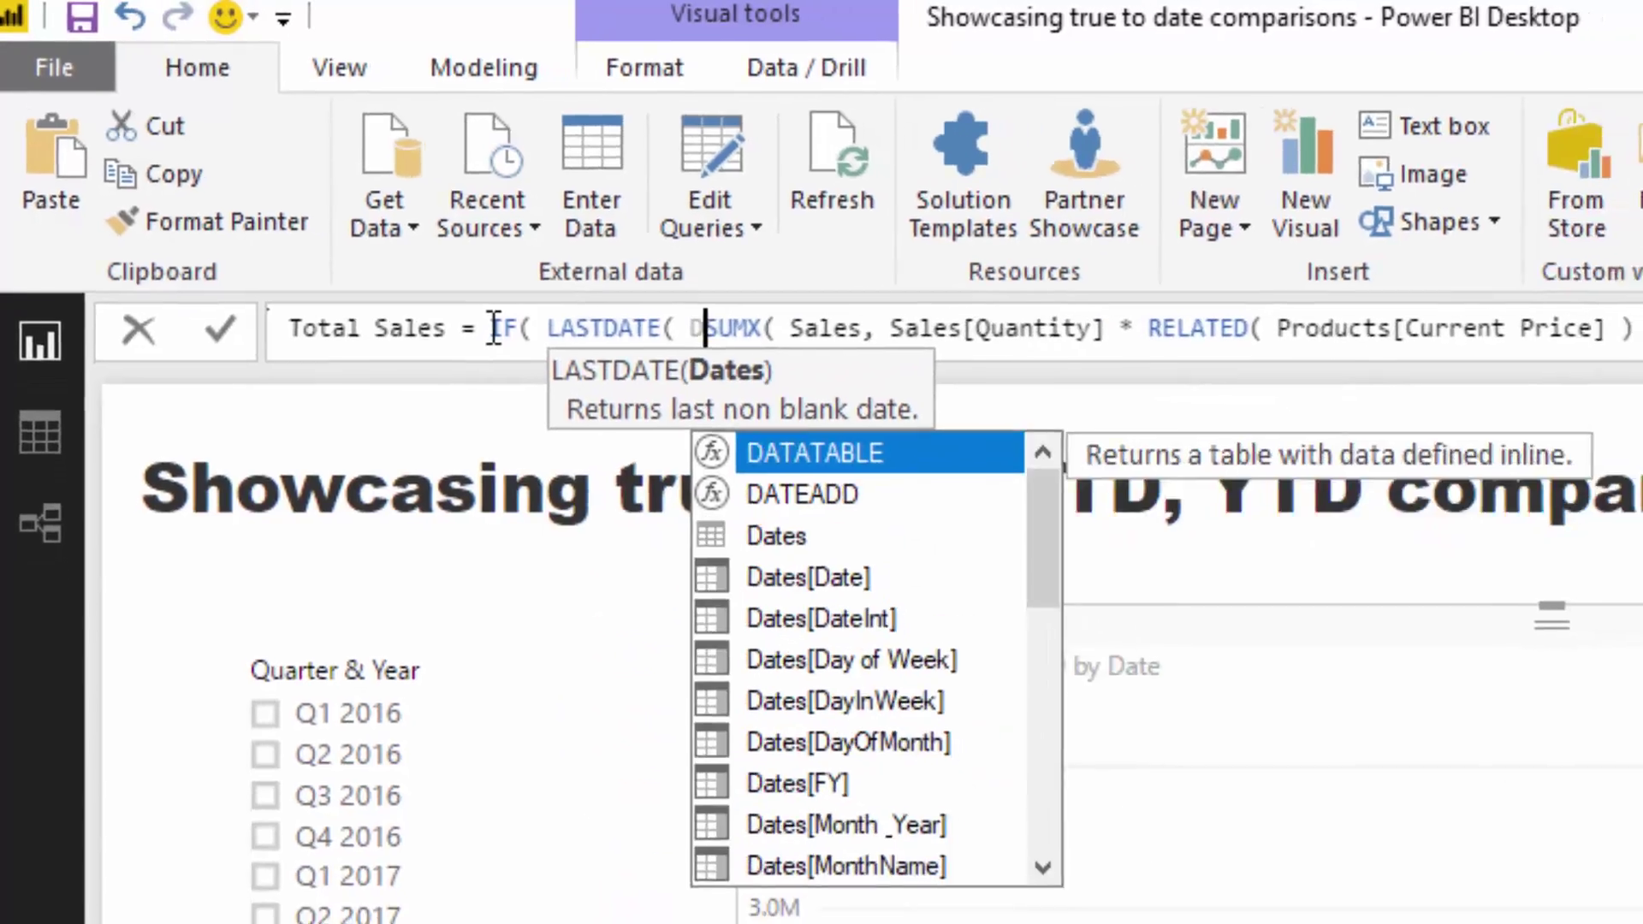
key(Down)
key(Down)
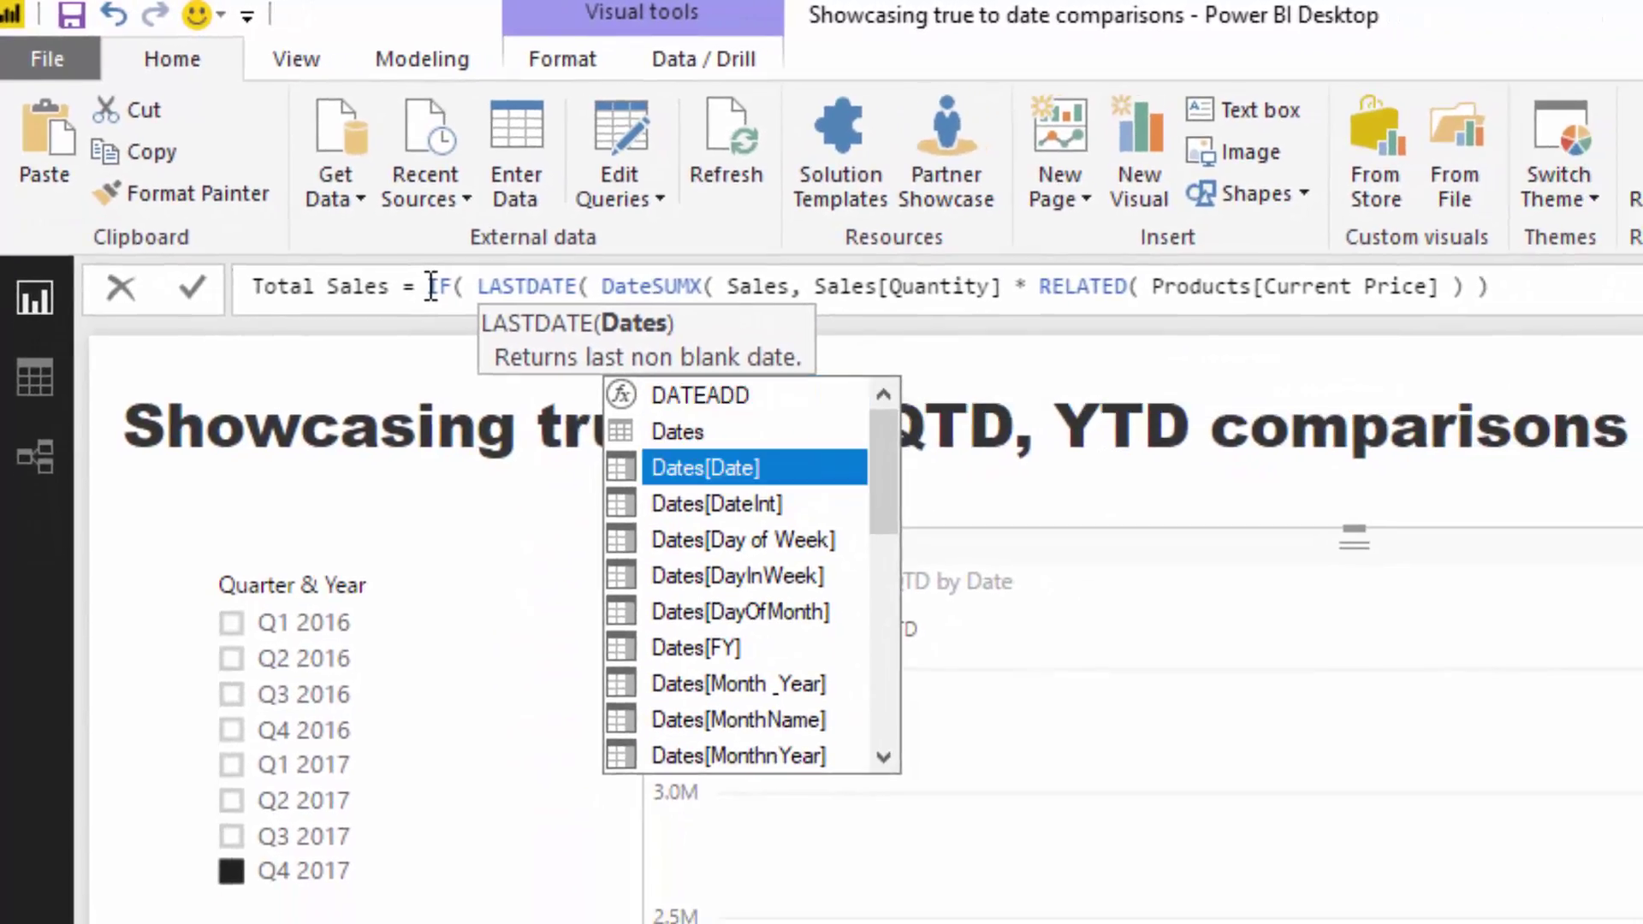
key(Tab)
text() )
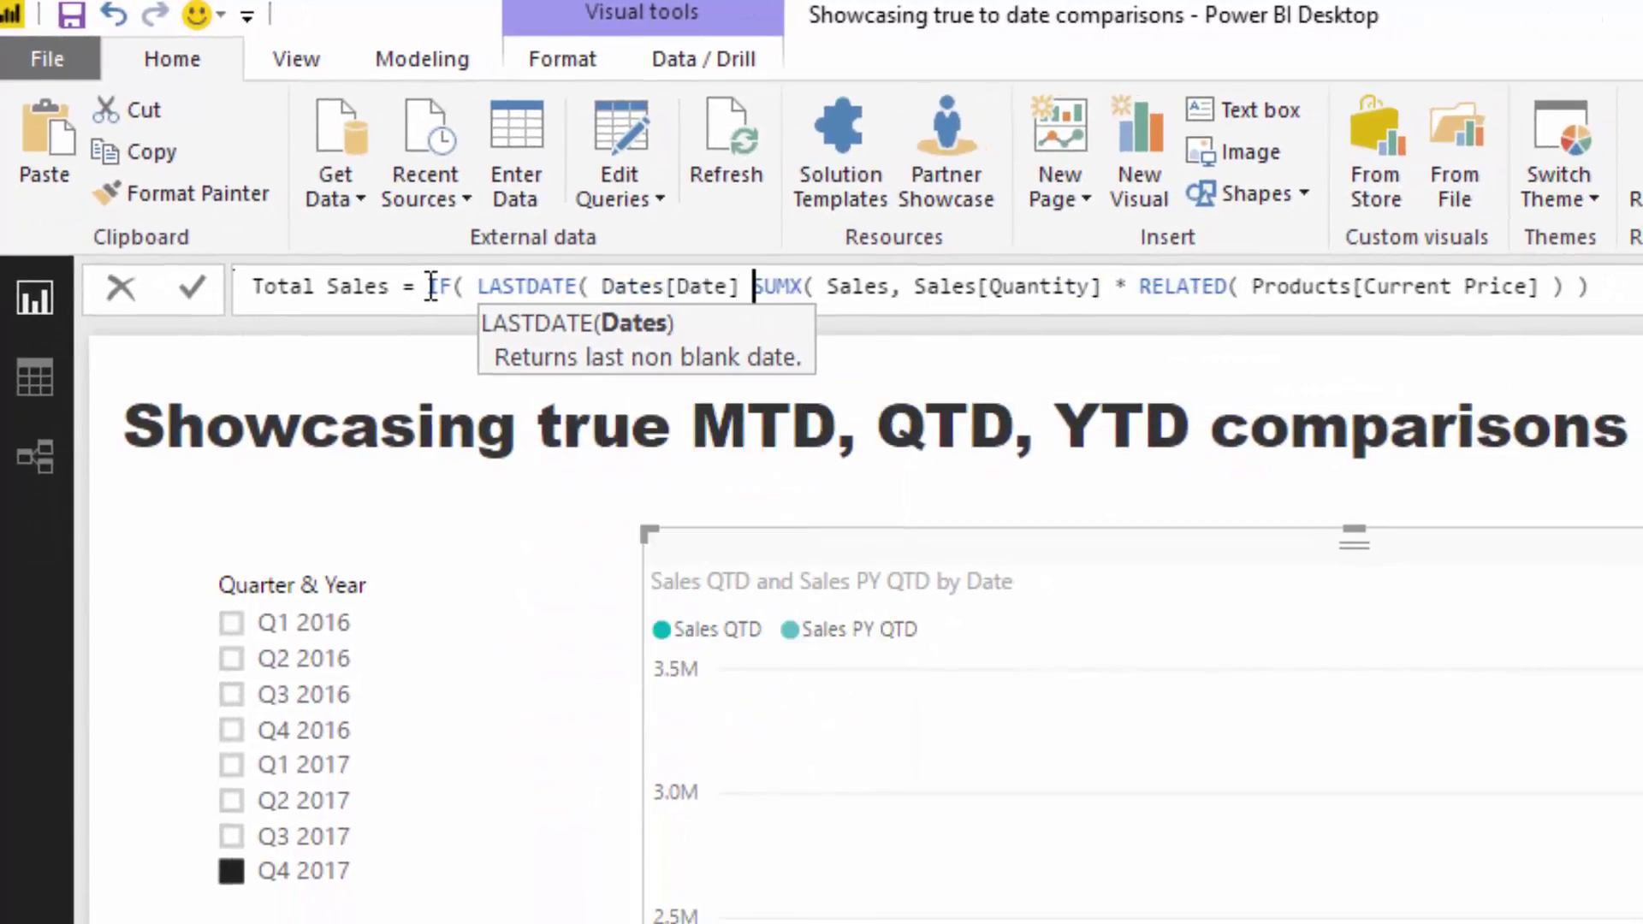
text(> TO)
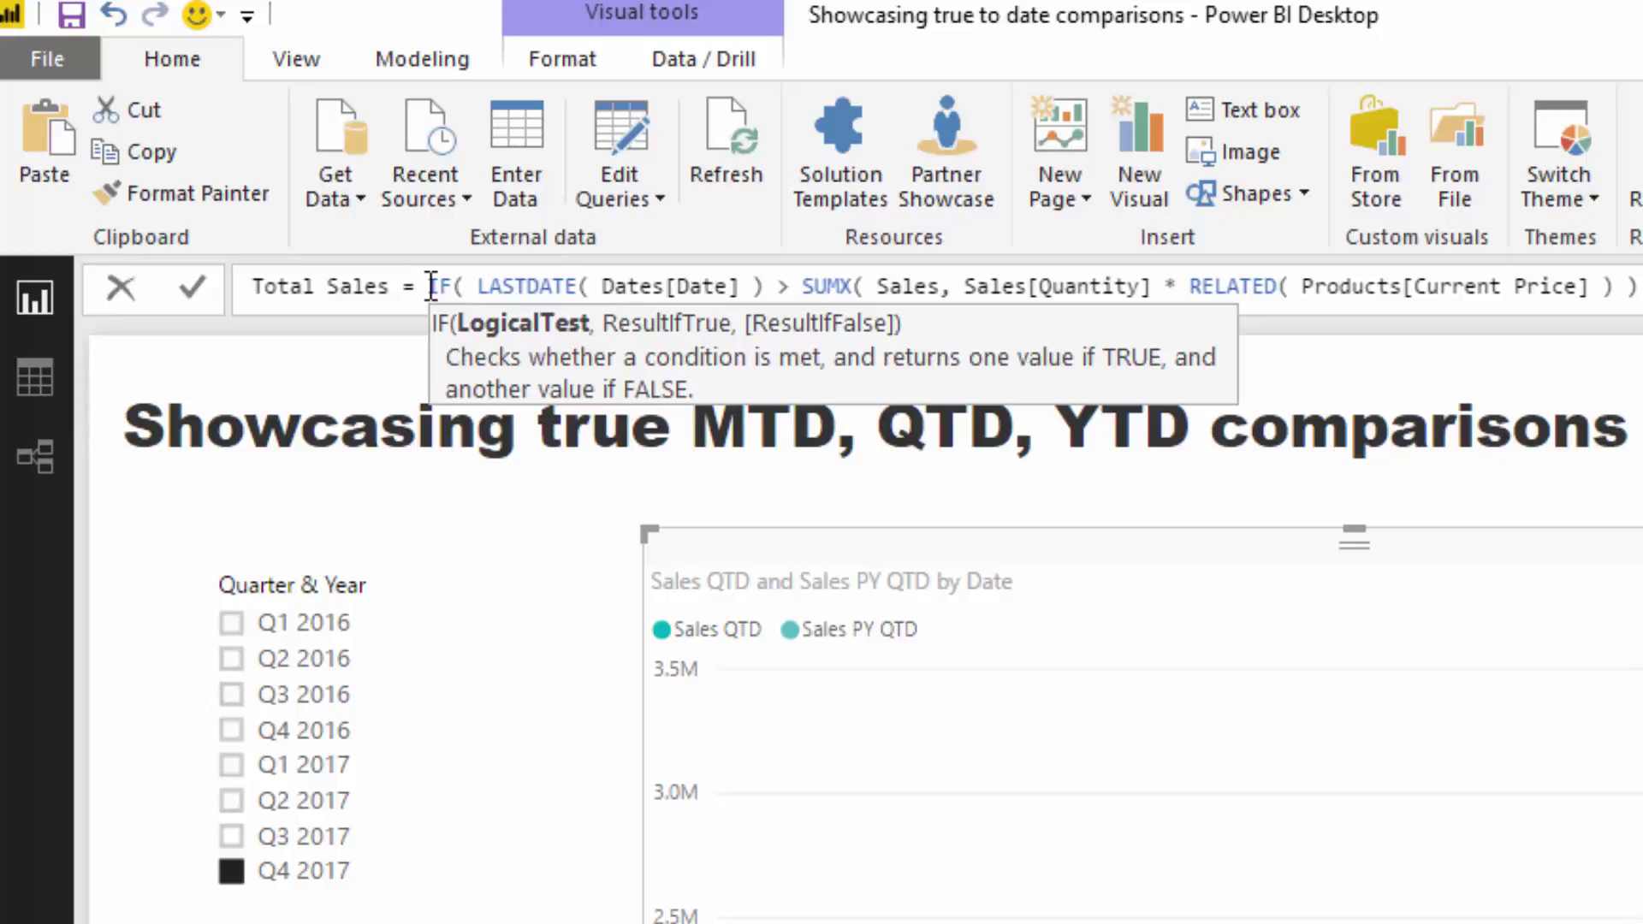
text(DA)
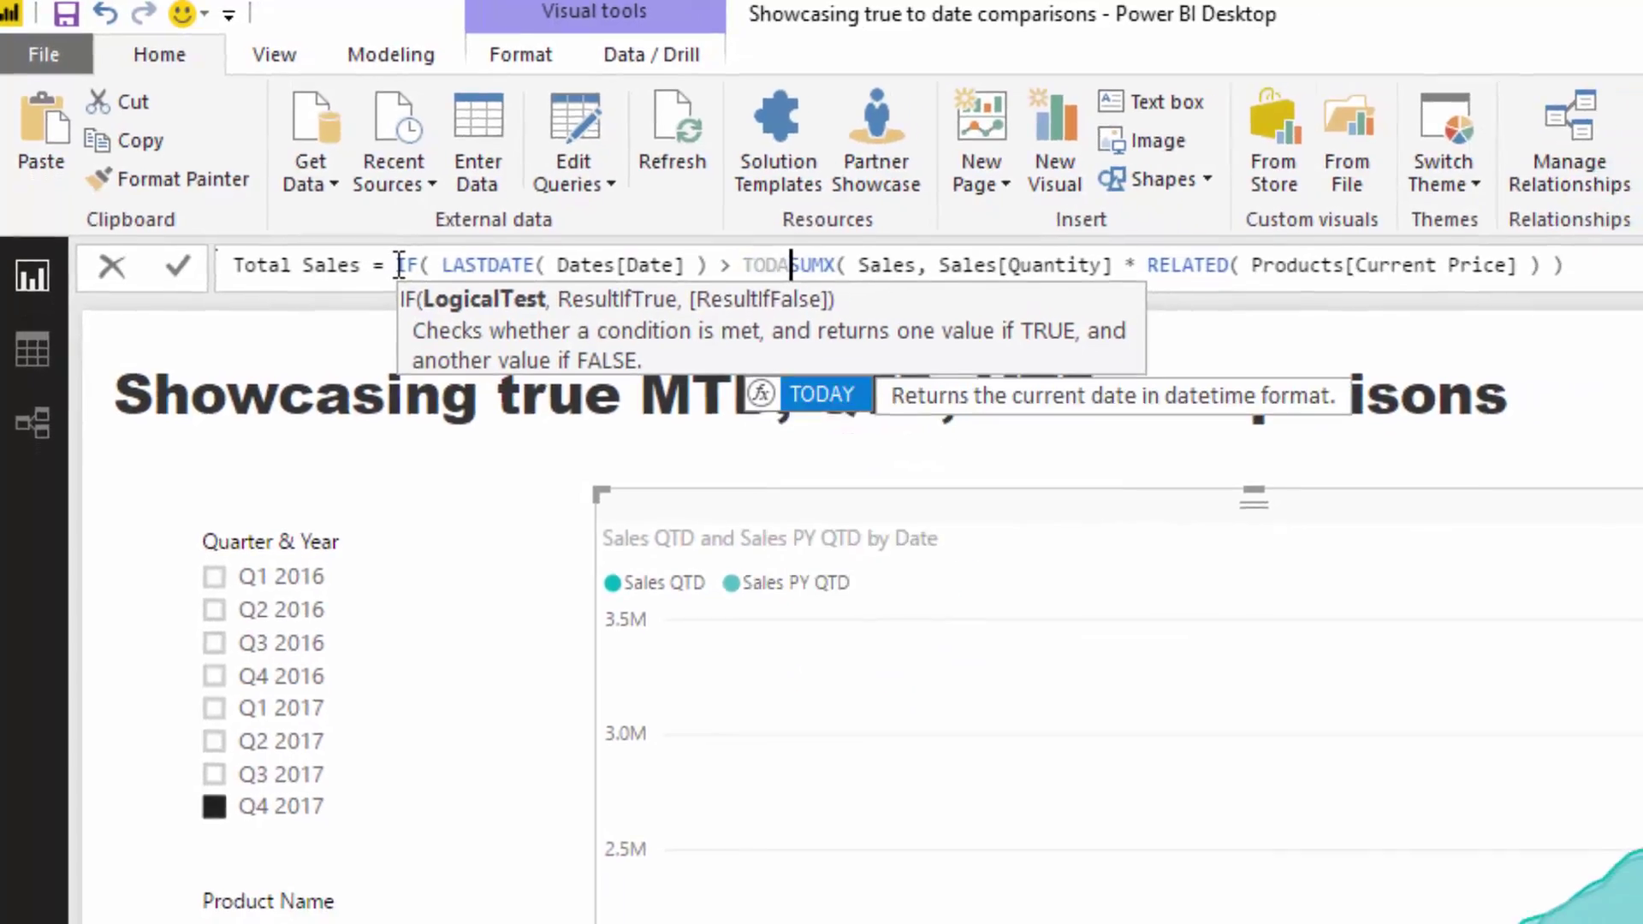
key(Tab)
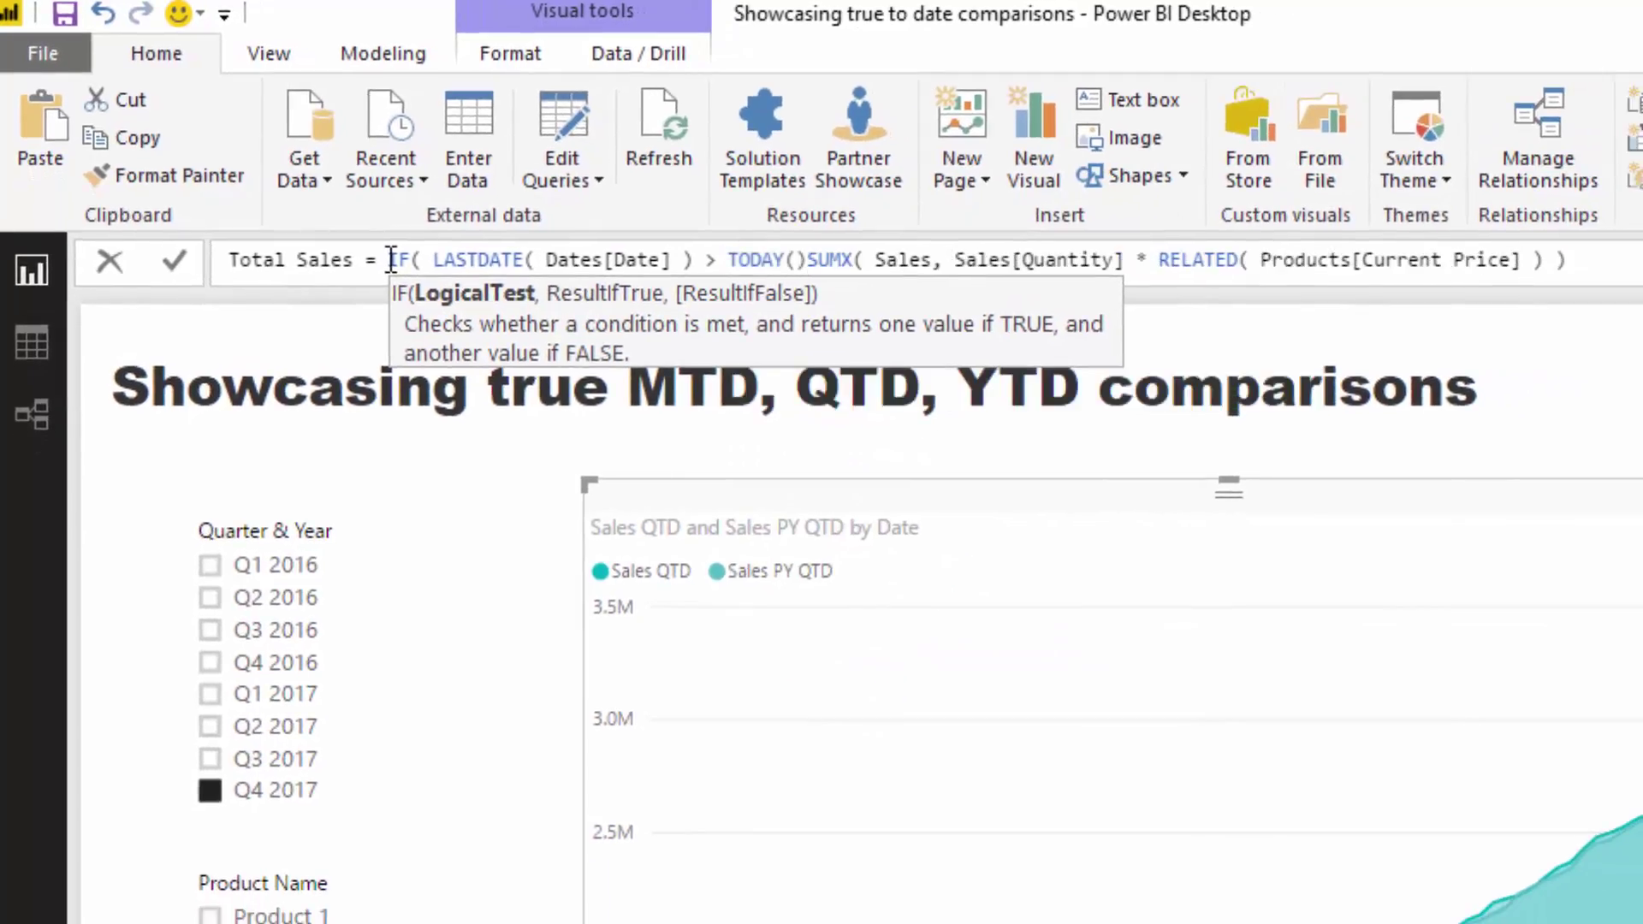
text(, B)
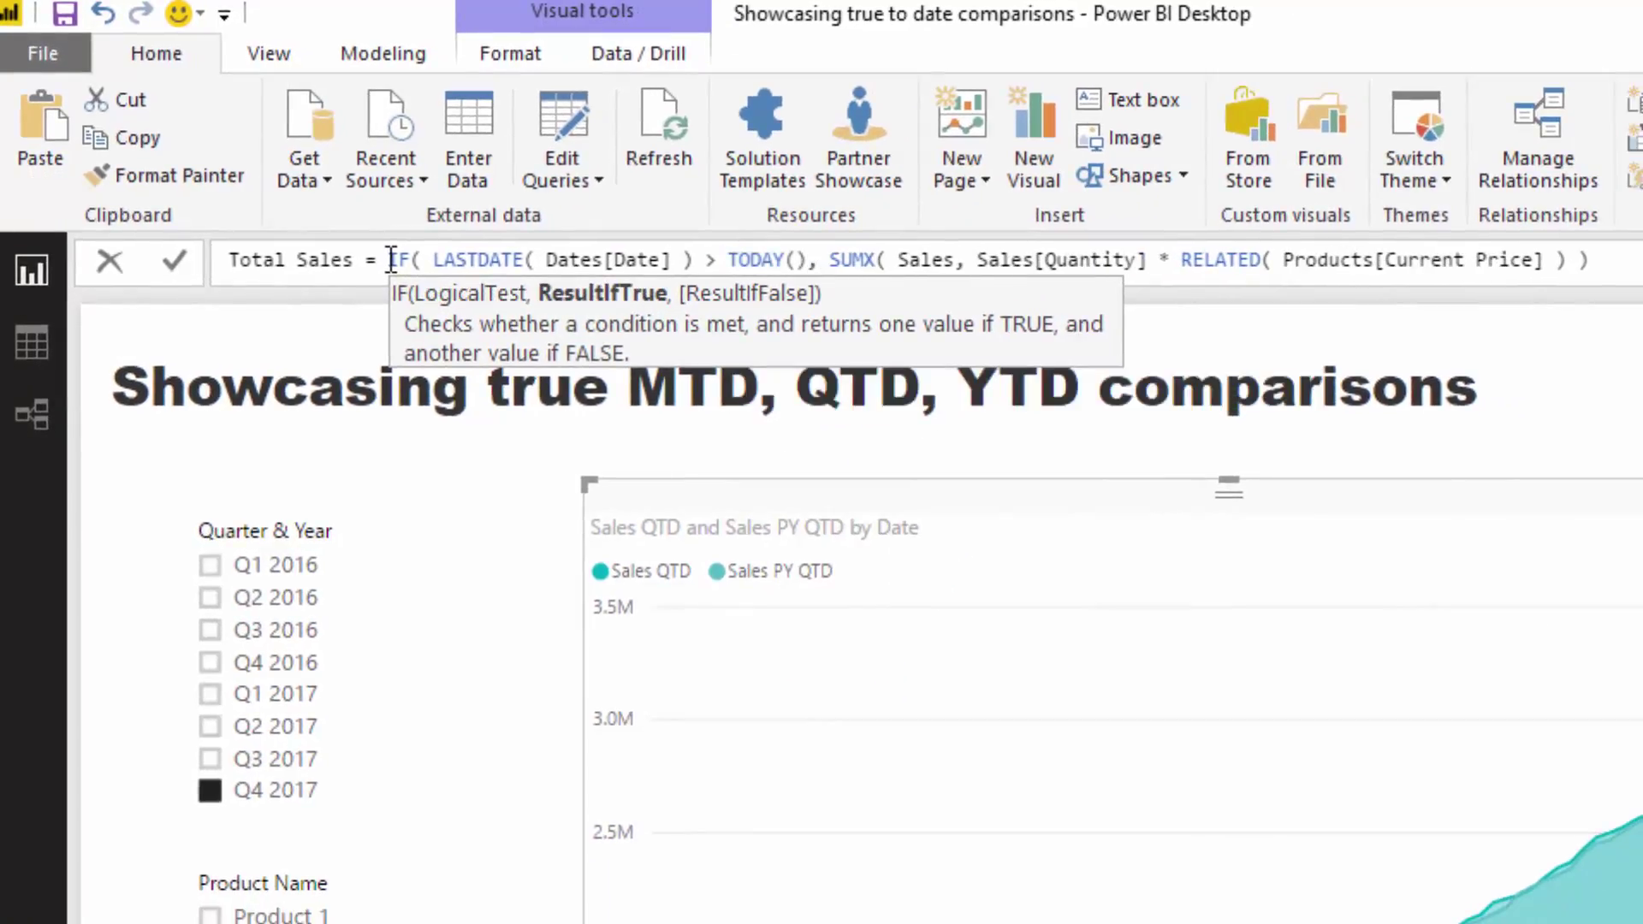
key(Tab)
text(,)
key(End)
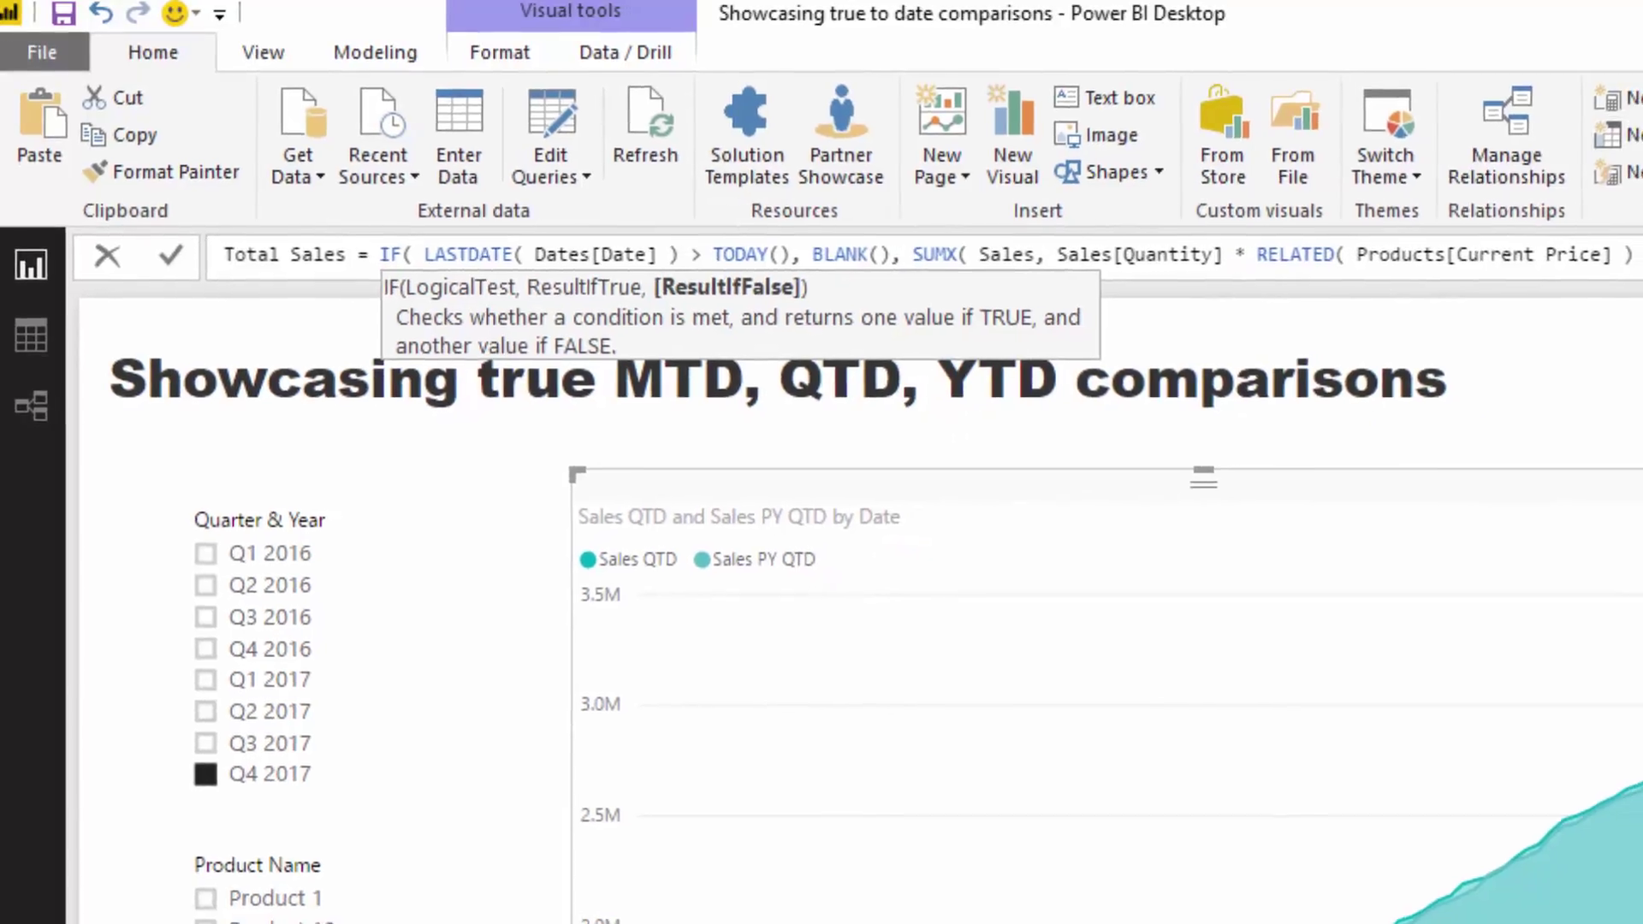
text())
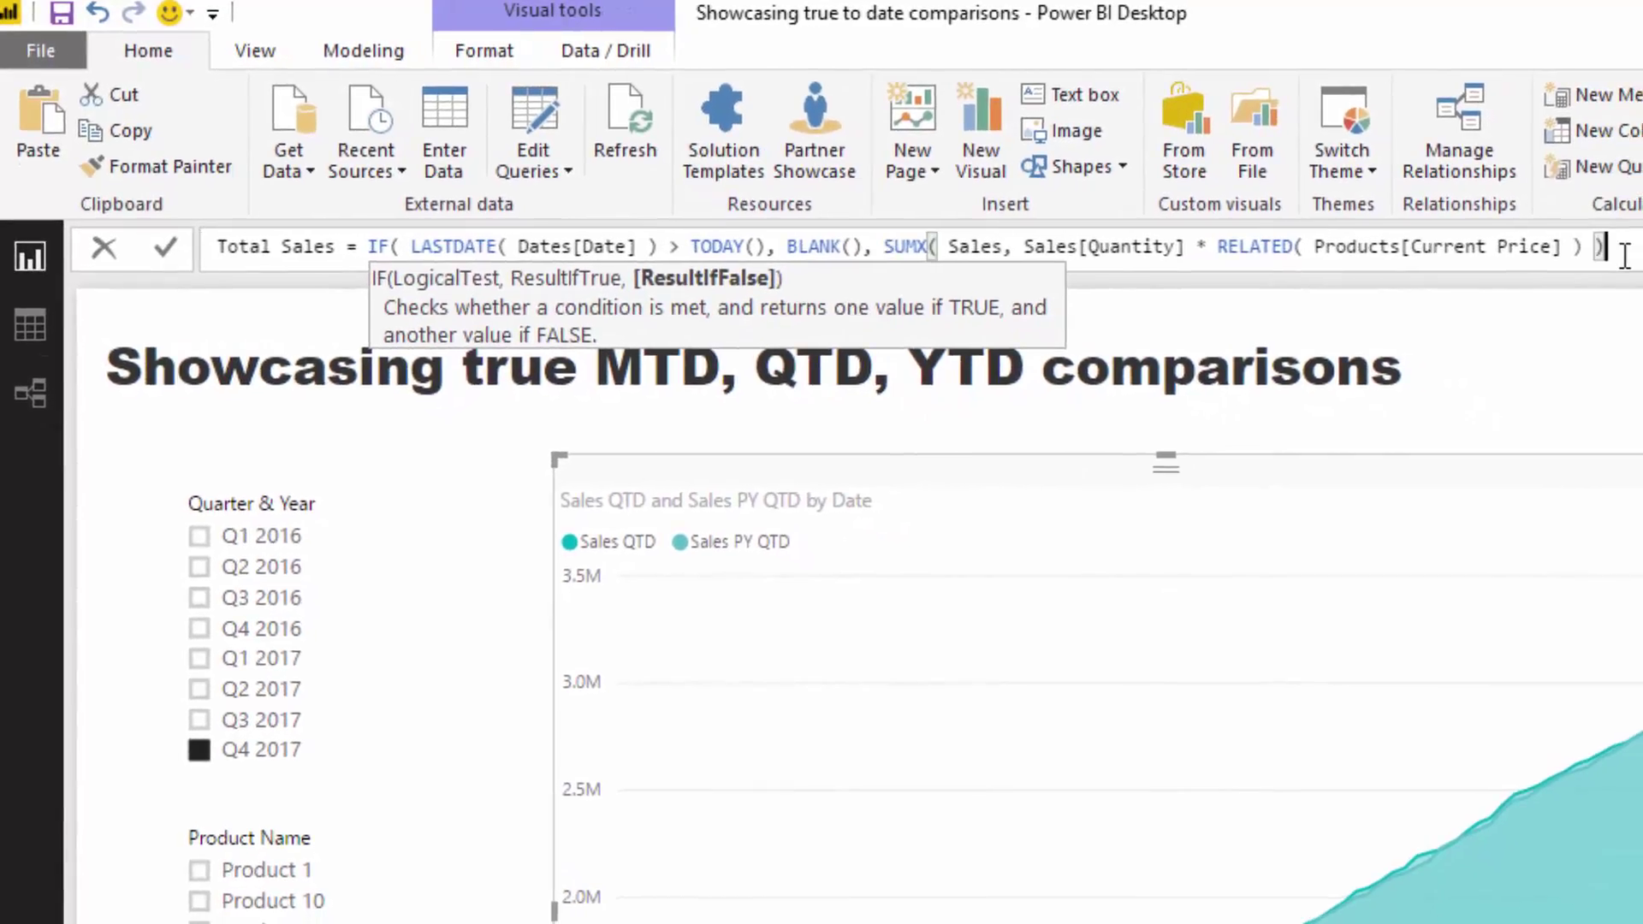
key(Return)
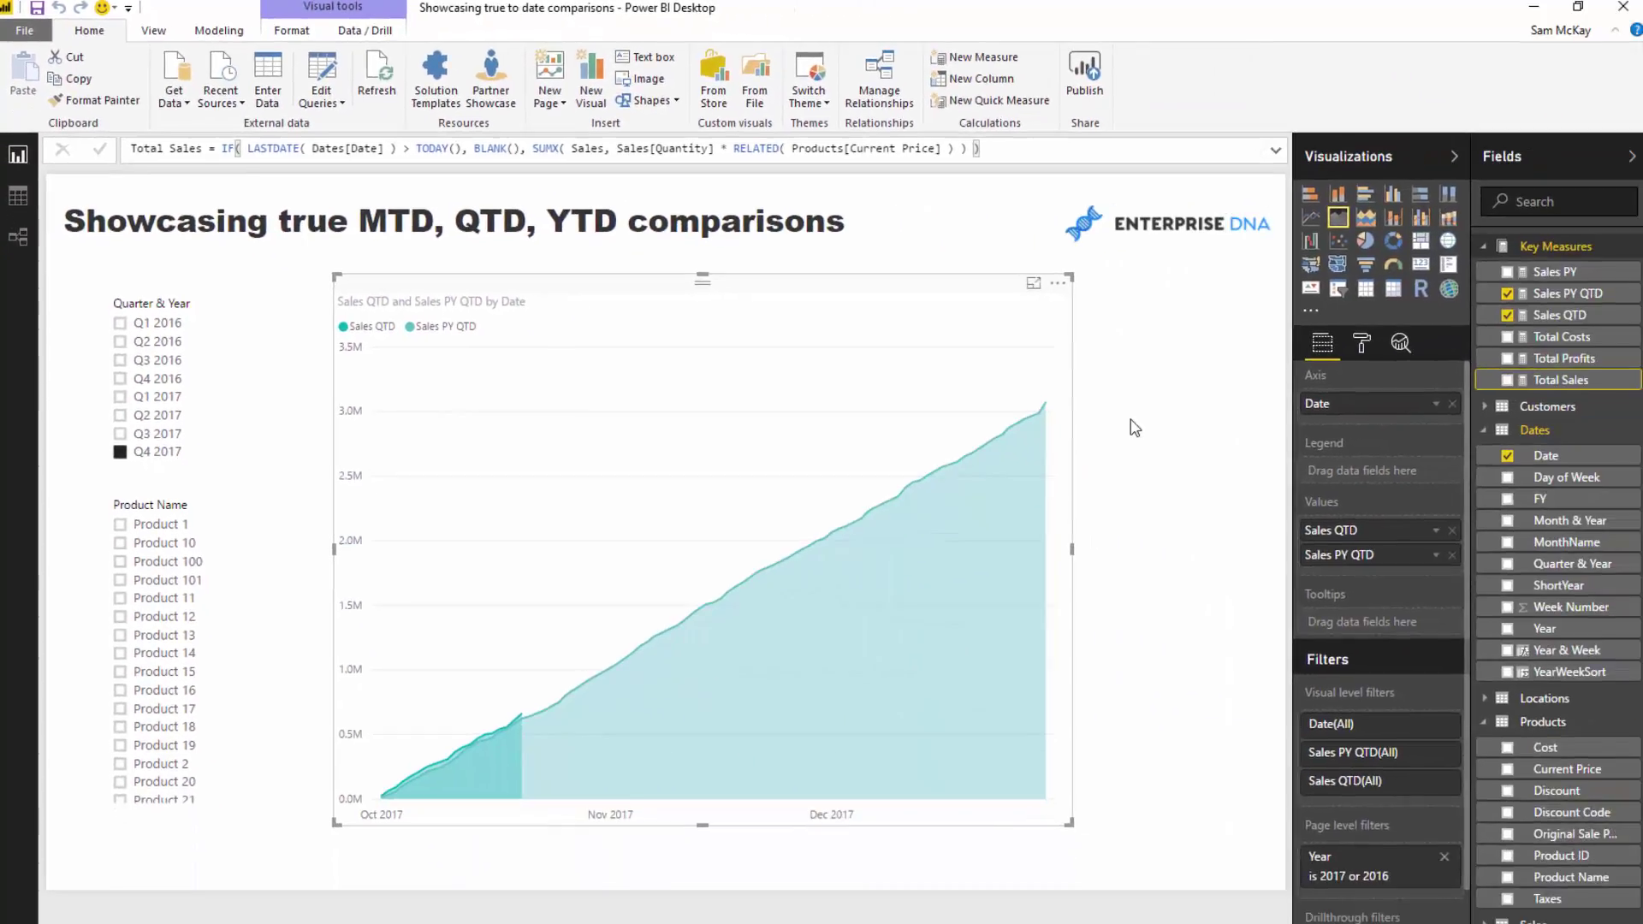
click(1434, 541)
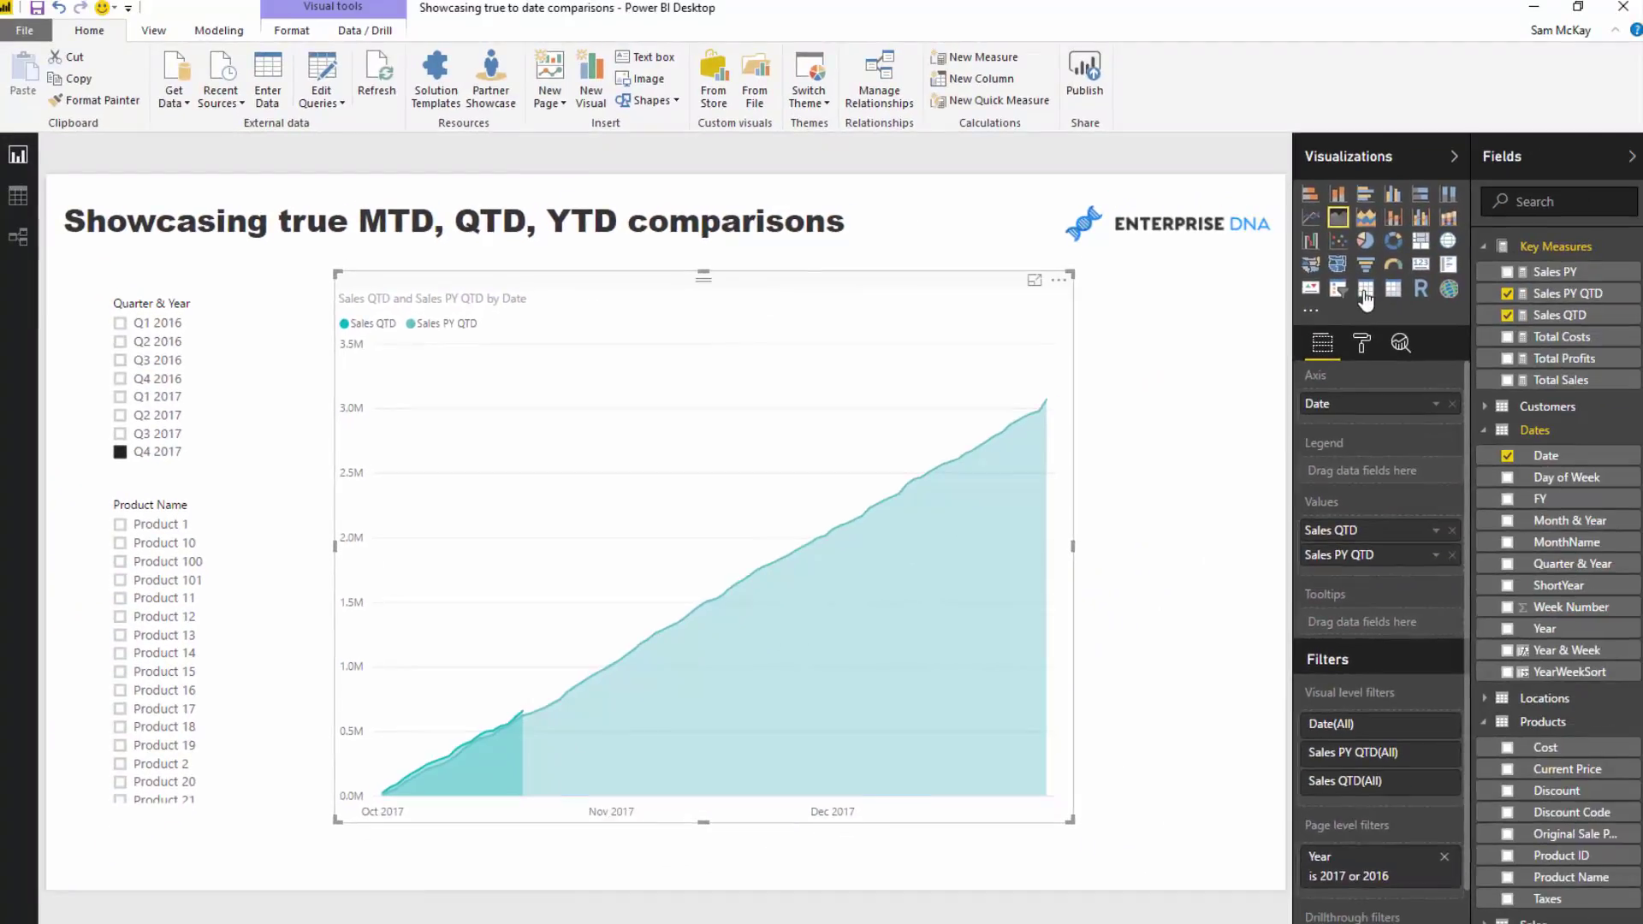
Step: Switch the table visual to an area chart of Sales QTD versus Sales PY QTD
click(1365, 299)
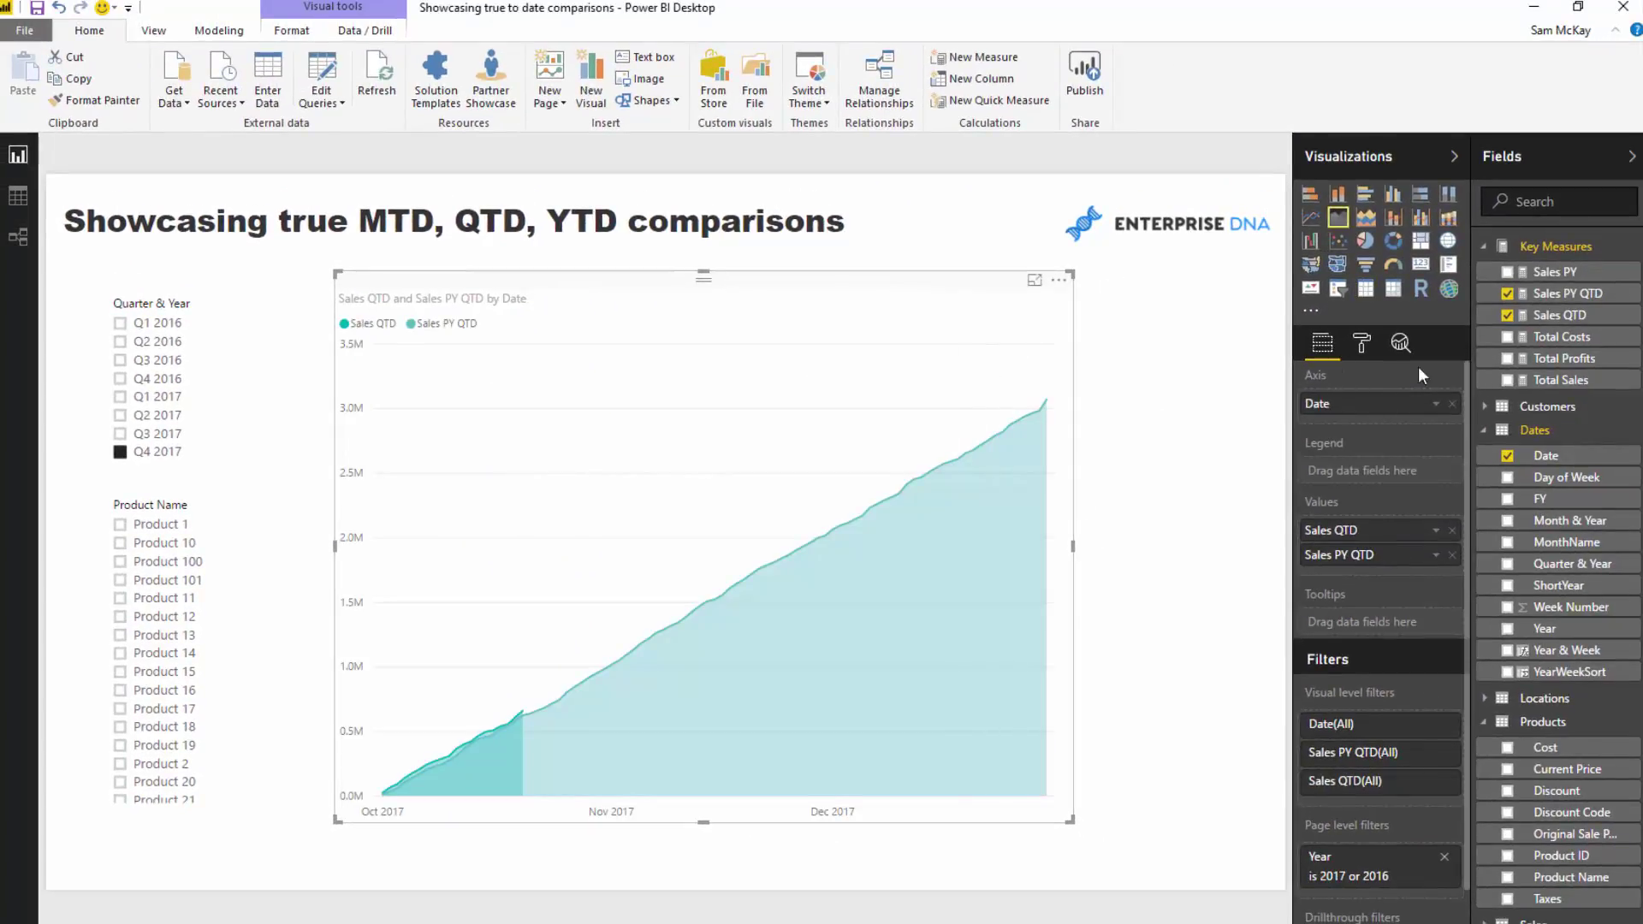
Step: Start the Sales PY QTD formula with IF( LASTDATE( Dates[Date] ) > TODAY(), before CALCULATE
click(1563, 294)
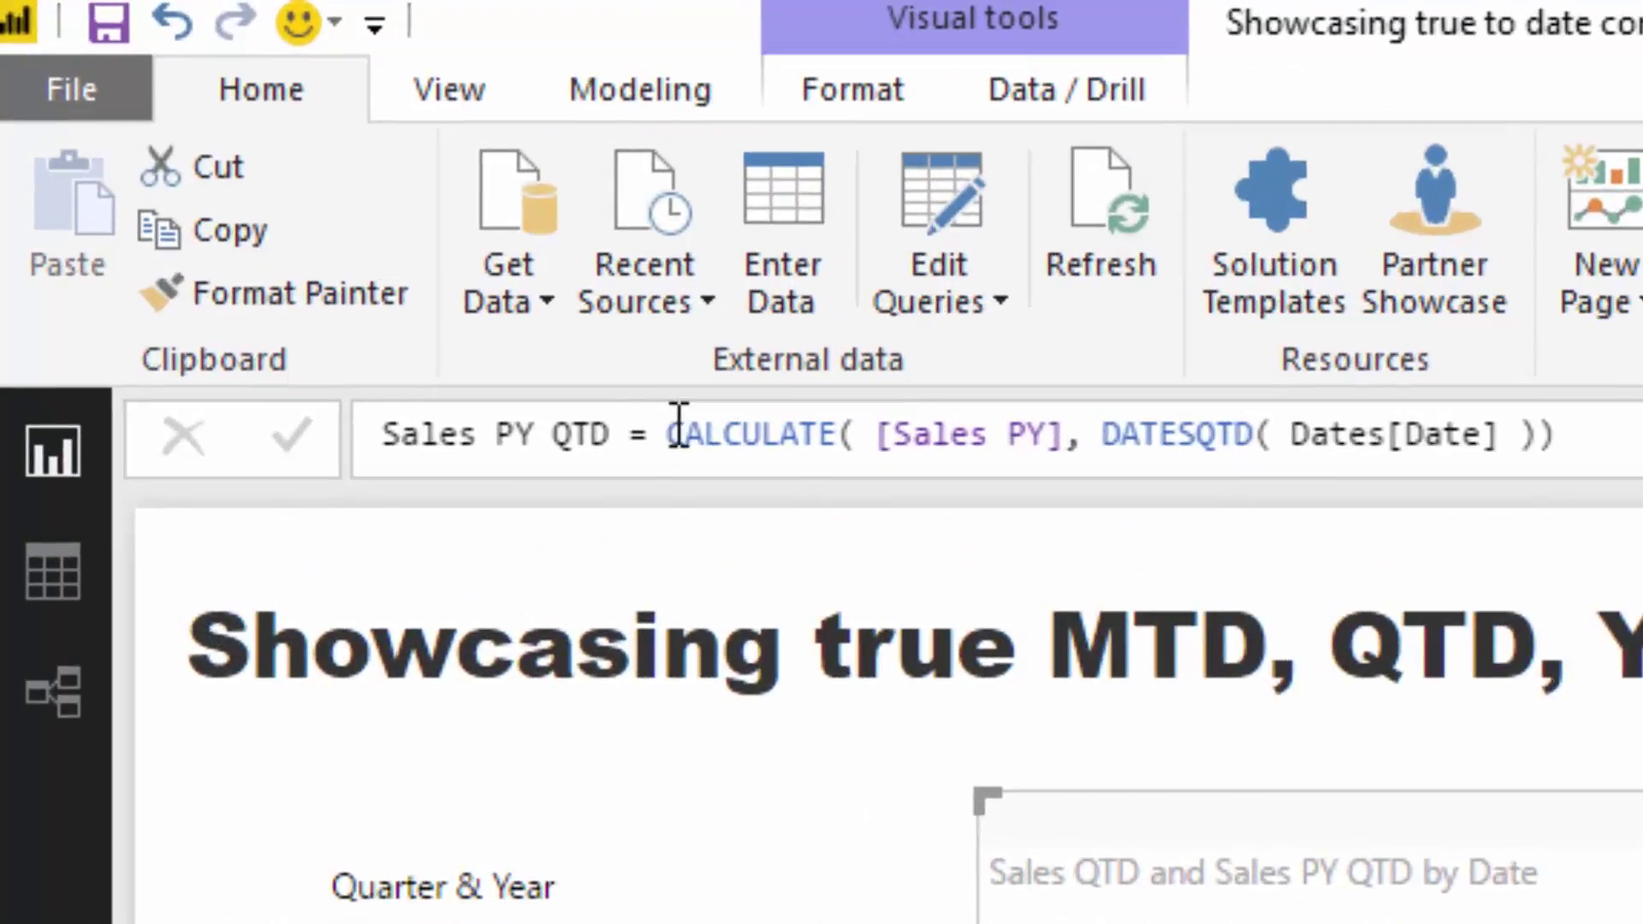
click(379, 242)
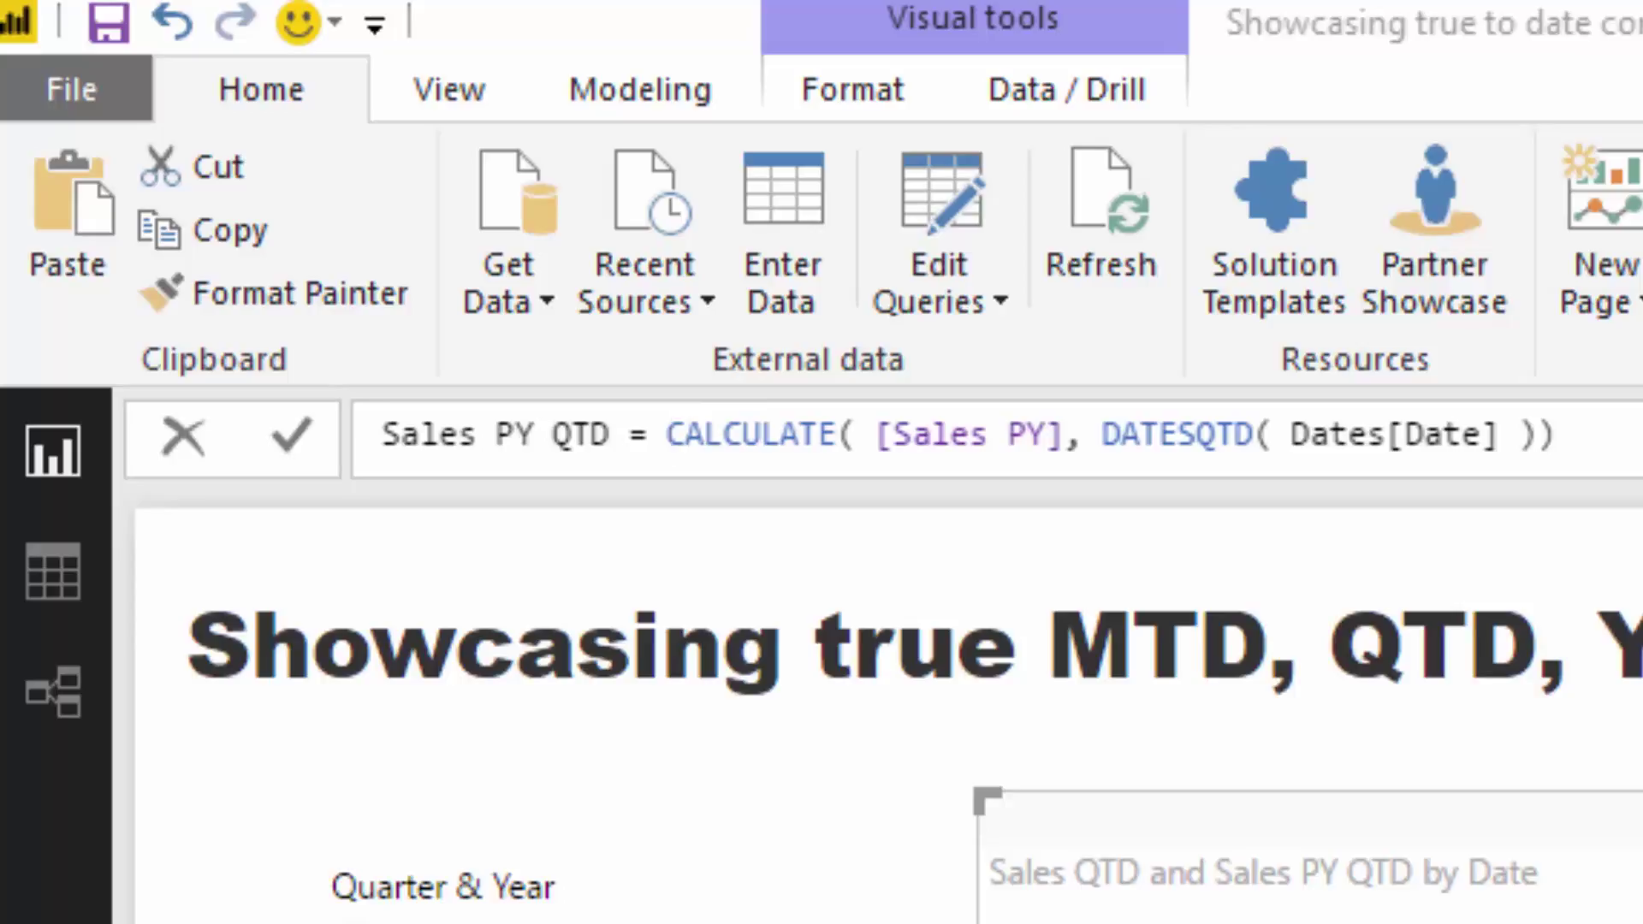
click(671, 428)
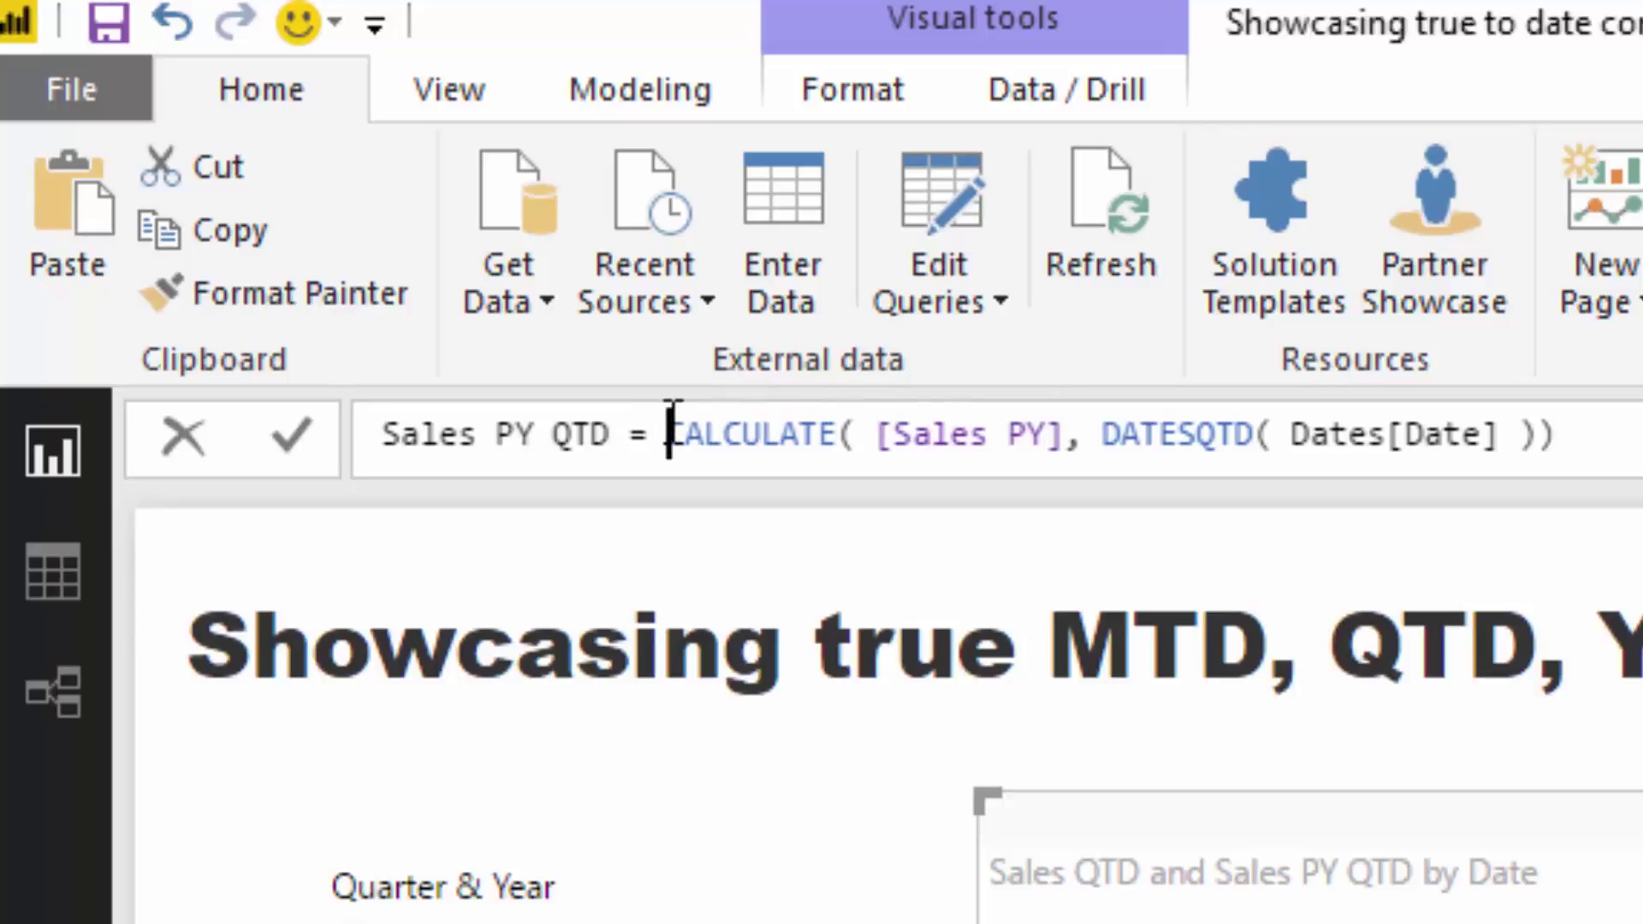
key(shift+Return)
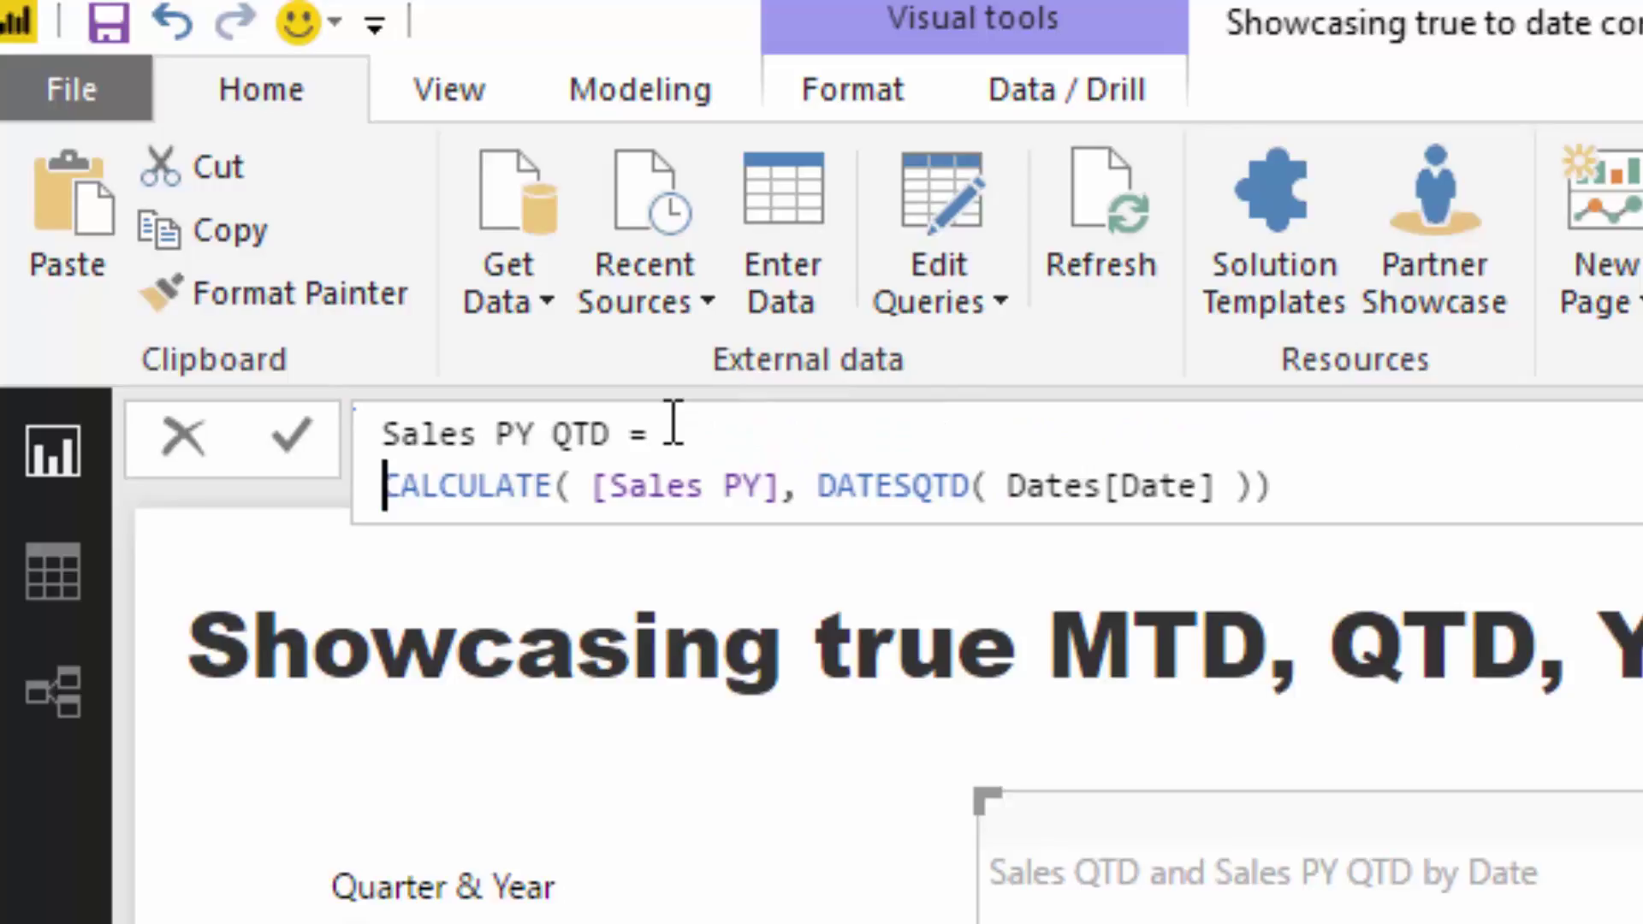
text(I)
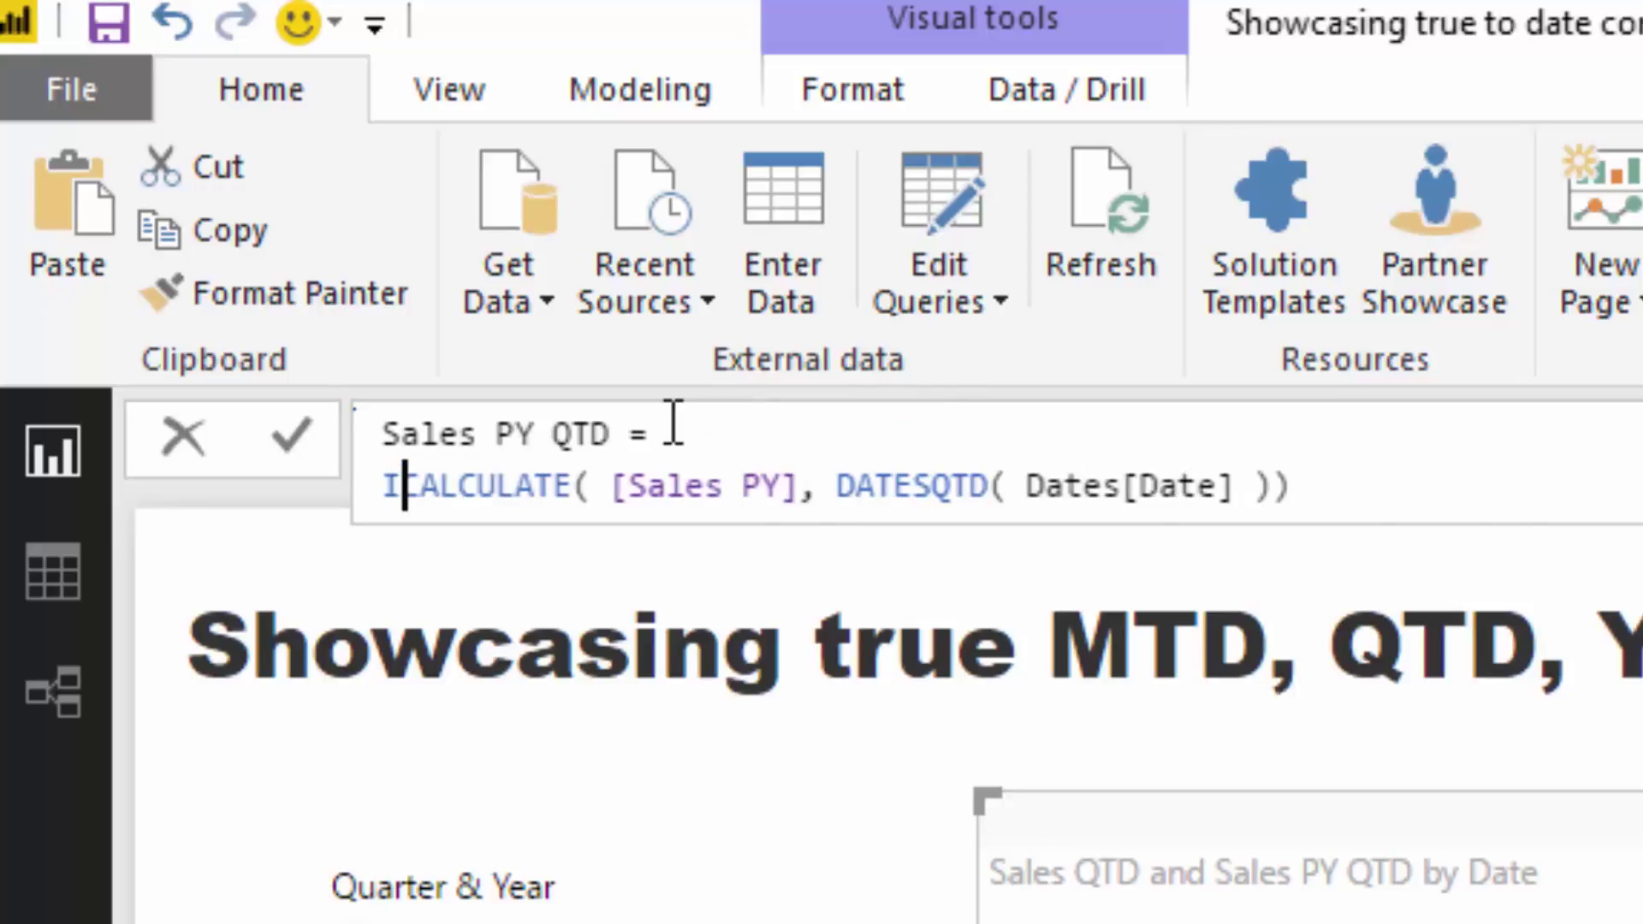
text(F( LA)
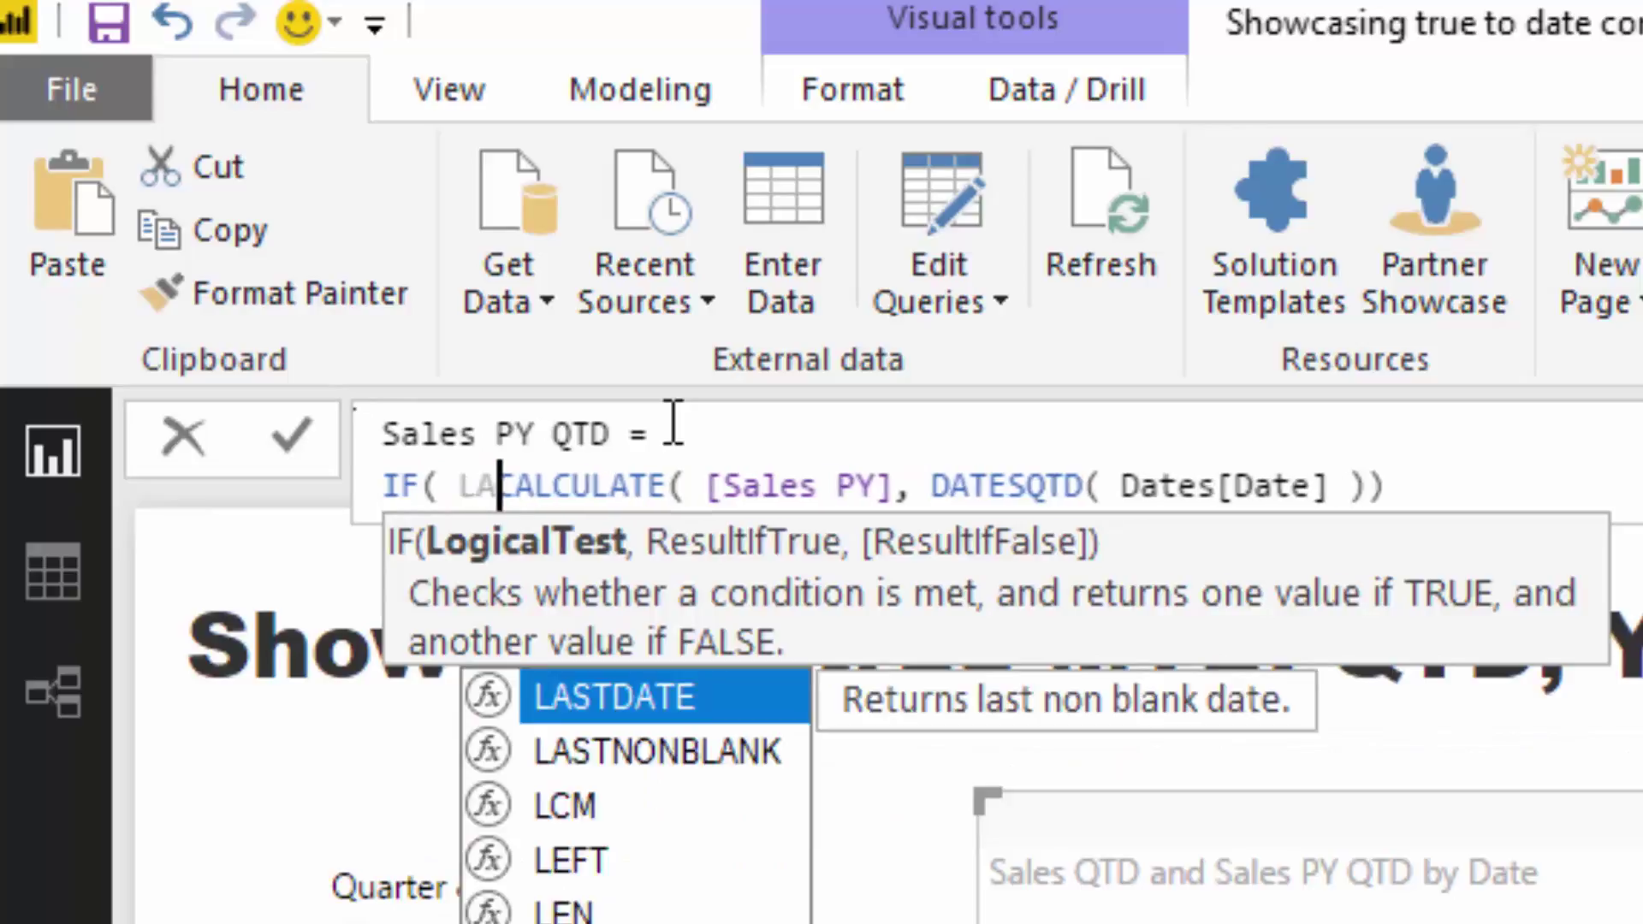
text(STDATE( Date)
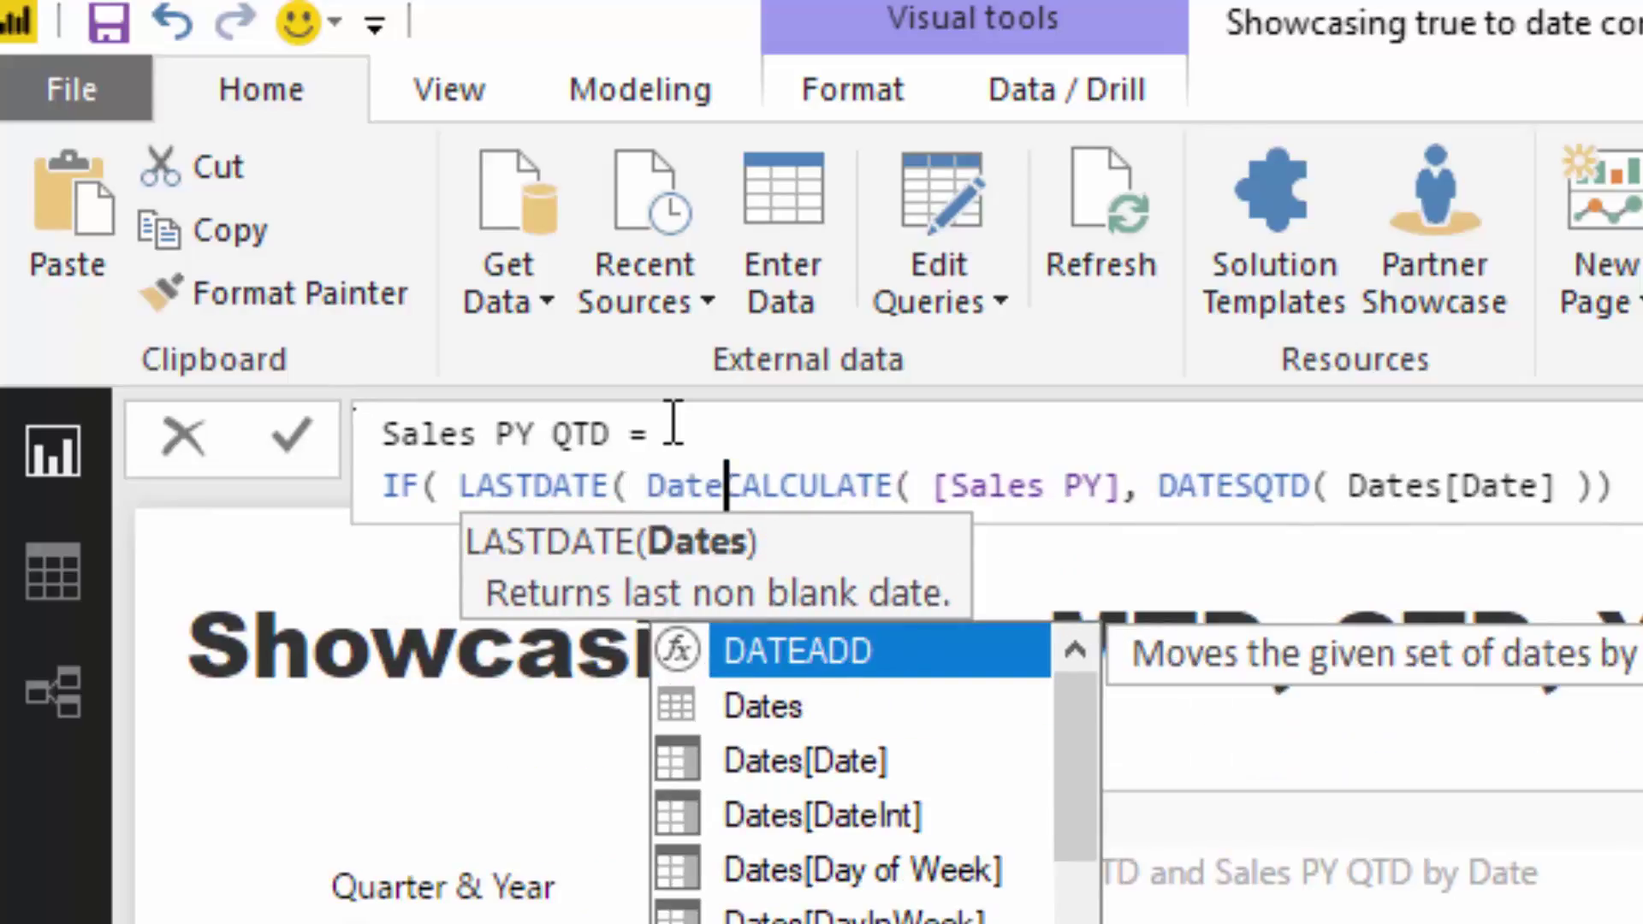
key(Down)
key(Down)
key(Tab)
text() )
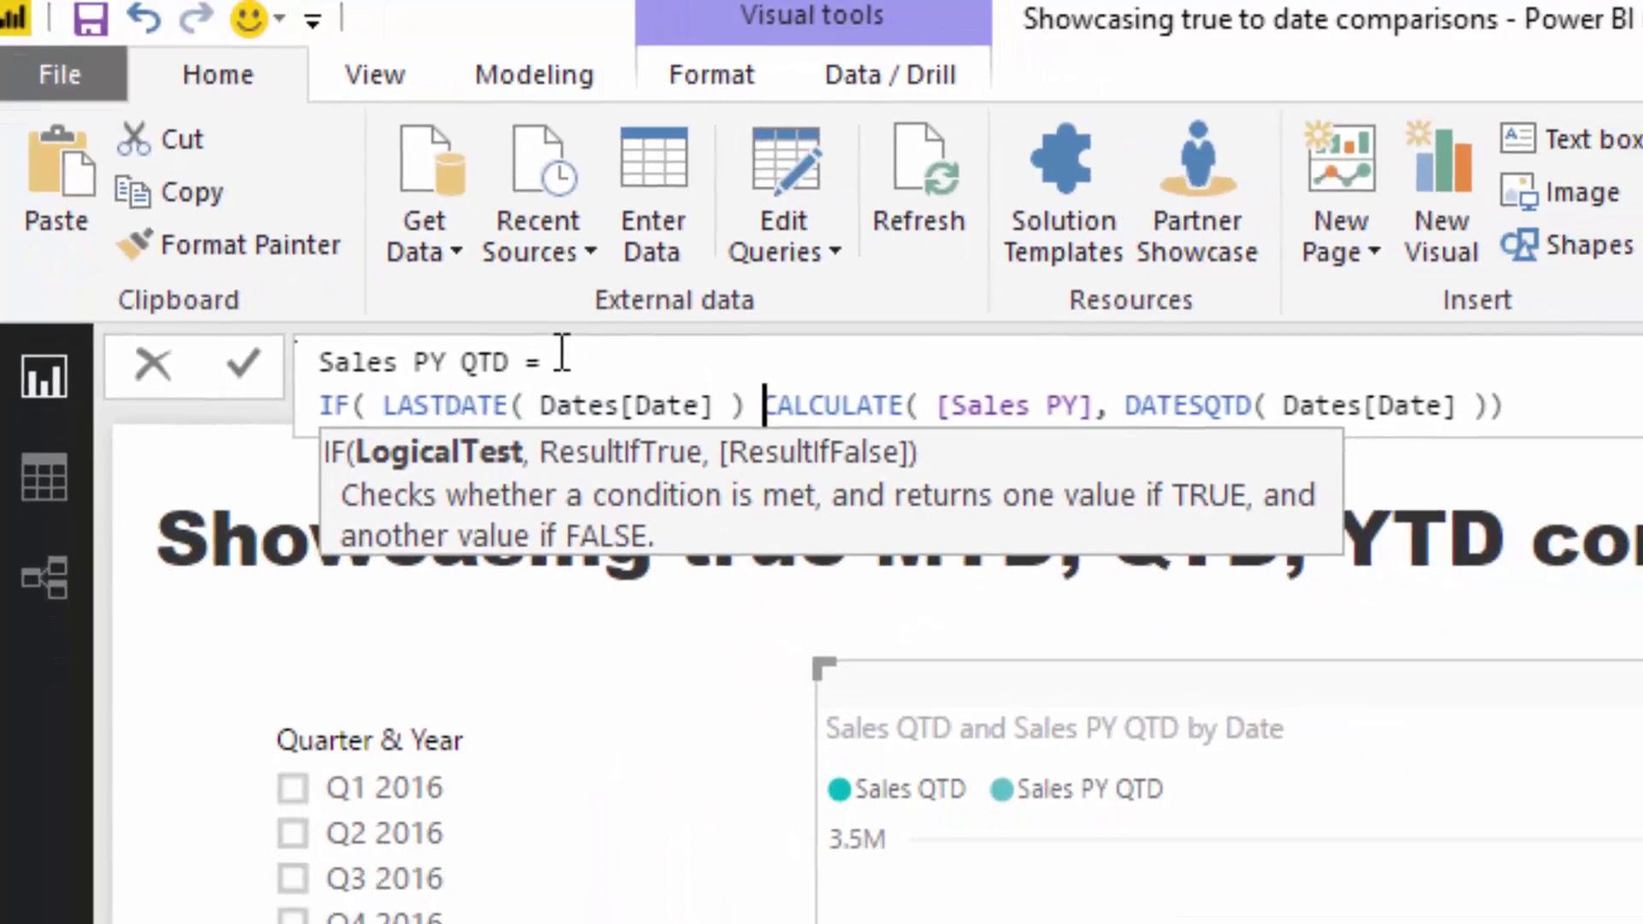
text(> TO)
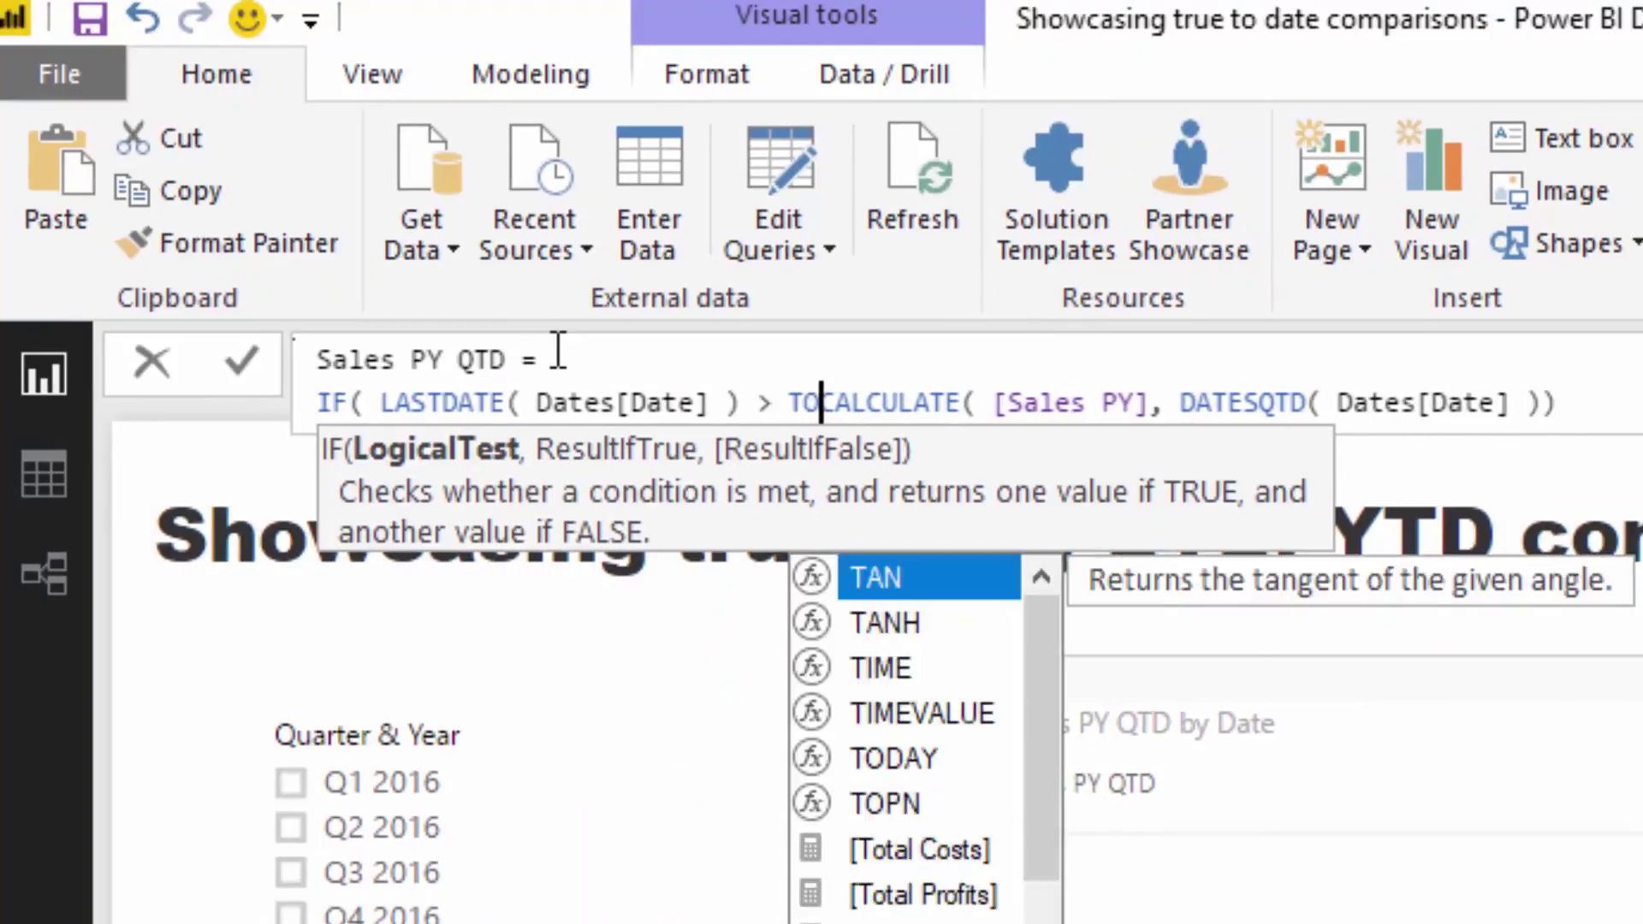
text(DAY())
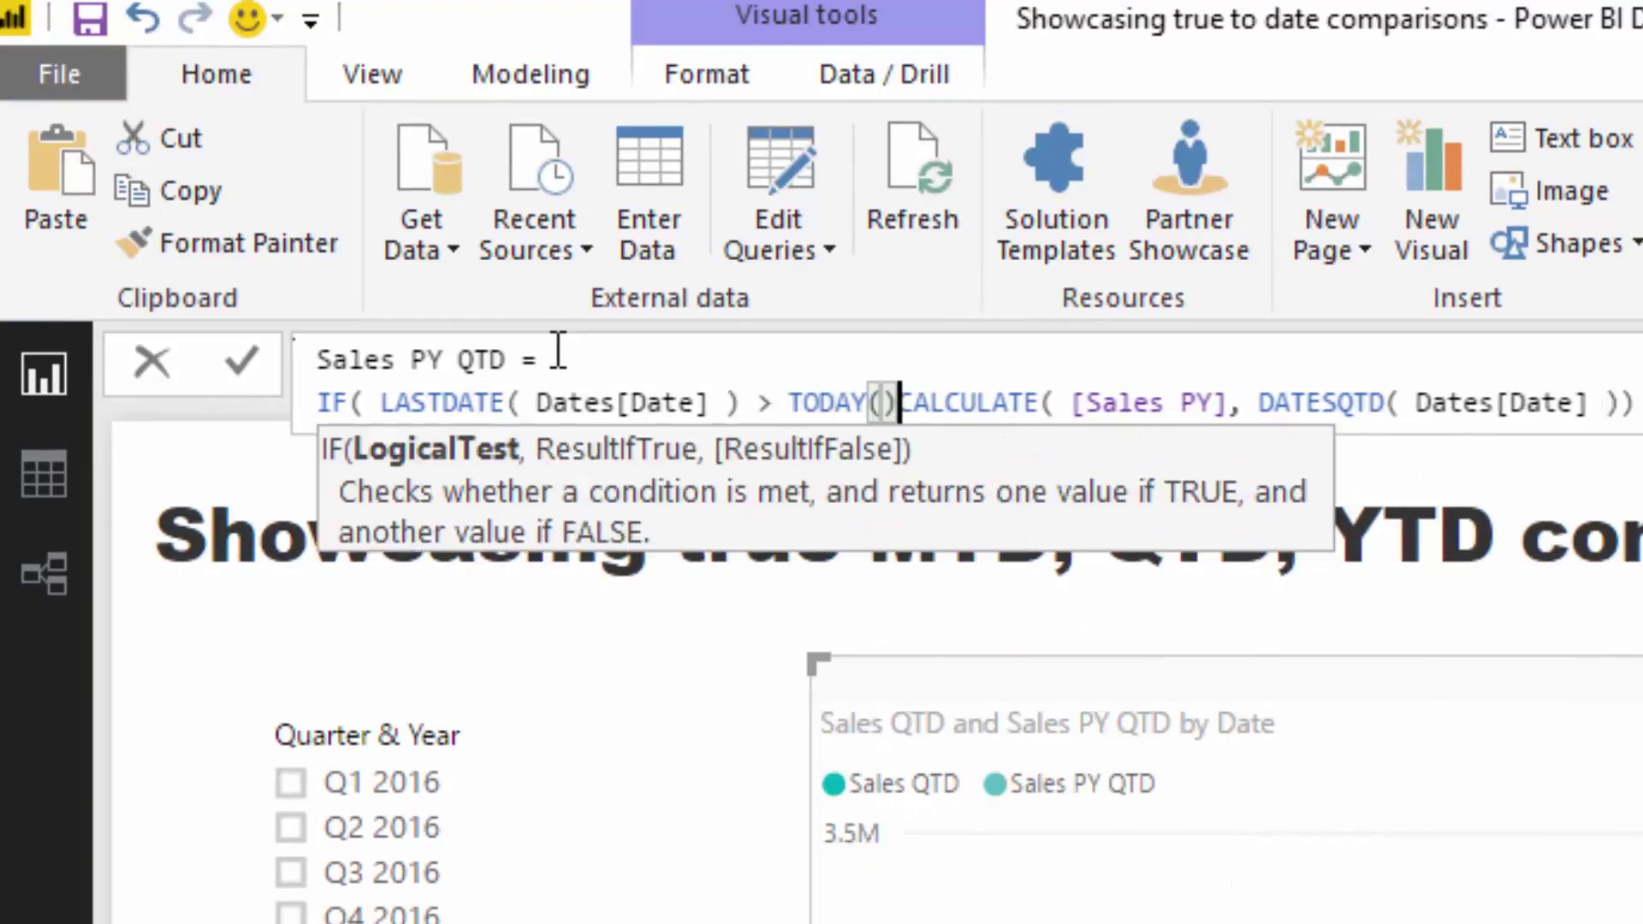
text(,)
Step: Add BLANK() as the future-date result, close the IF after CALCULATE and commit
key(shift+Return)
key(Tab)
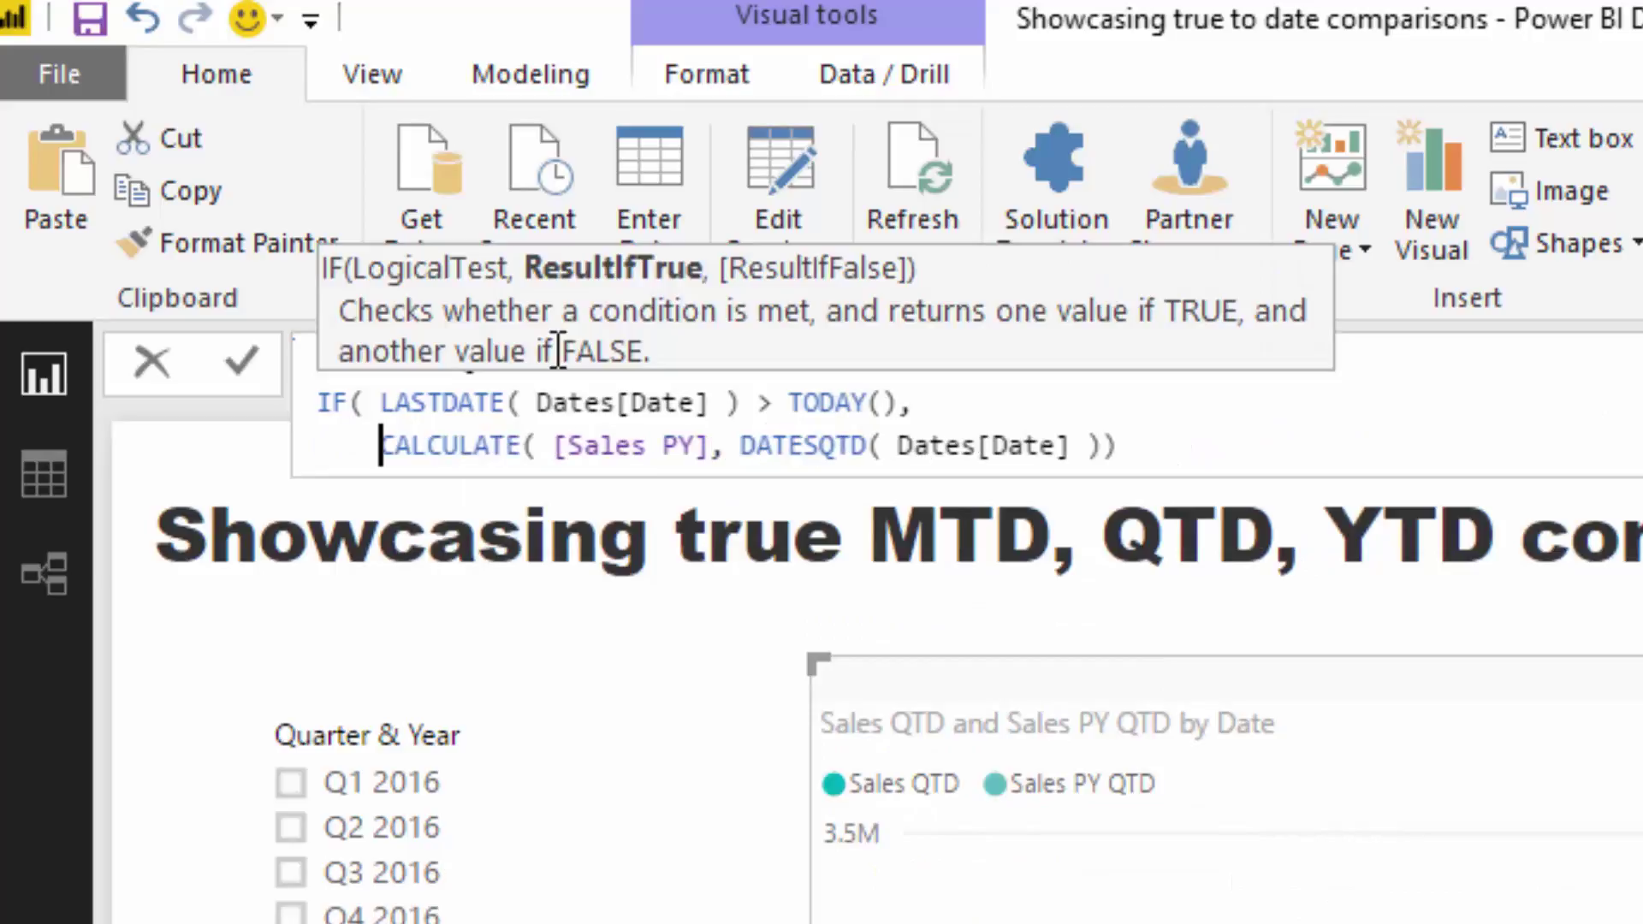
text(BLANK(),)
key(shift+Return)
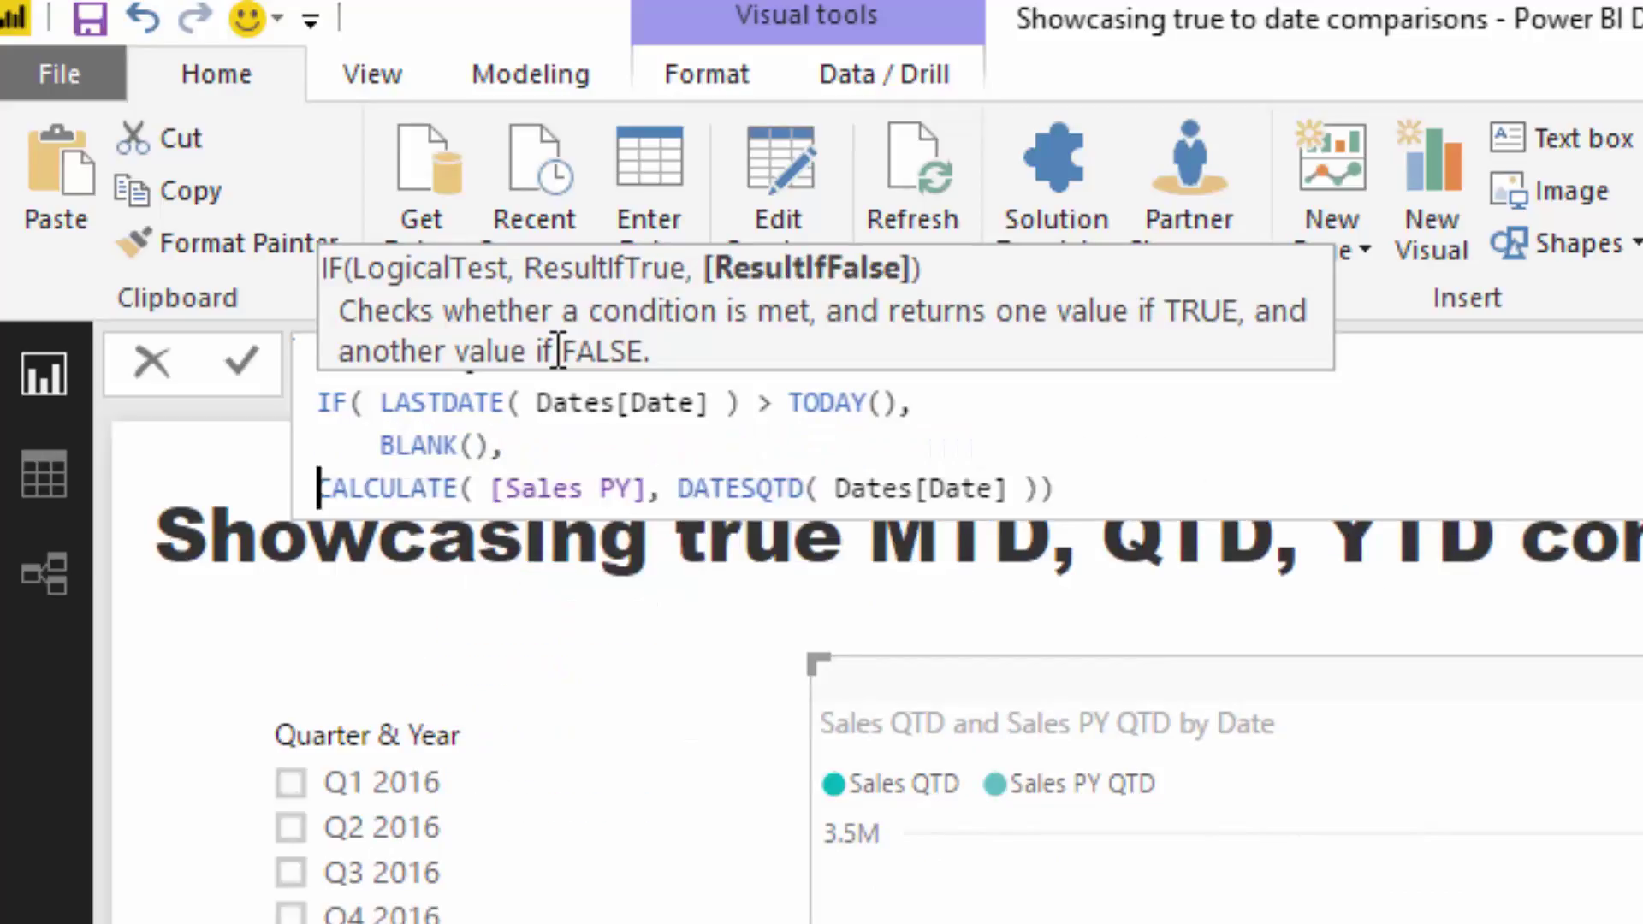
key(Tab)
key(Tab)
click(1419, 481)
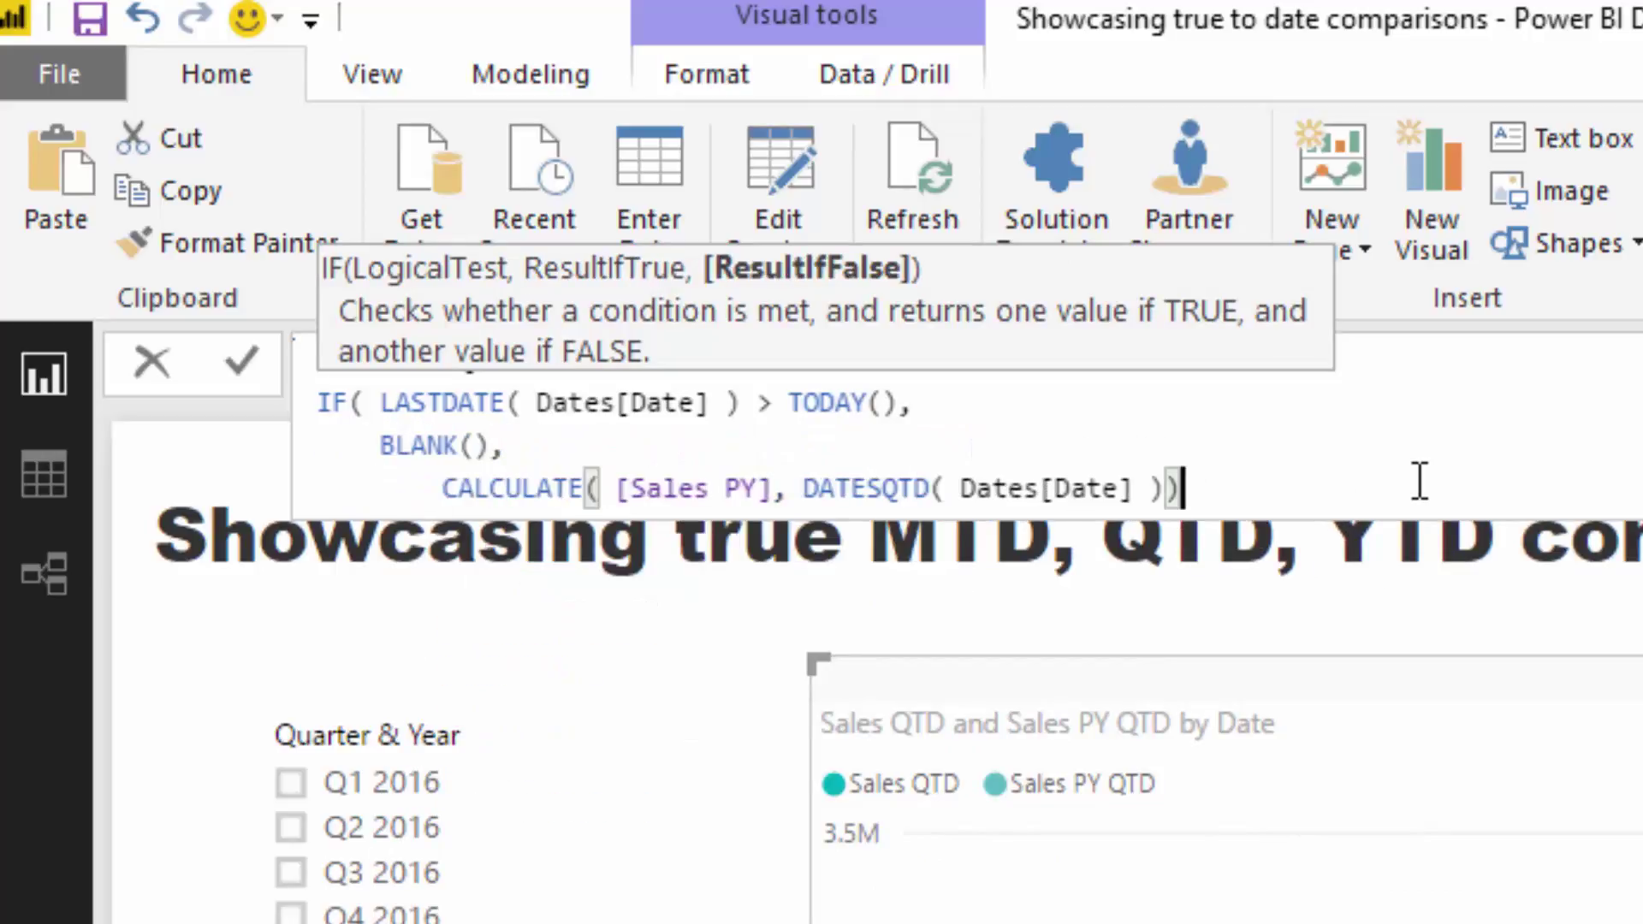
click(1604, 359)
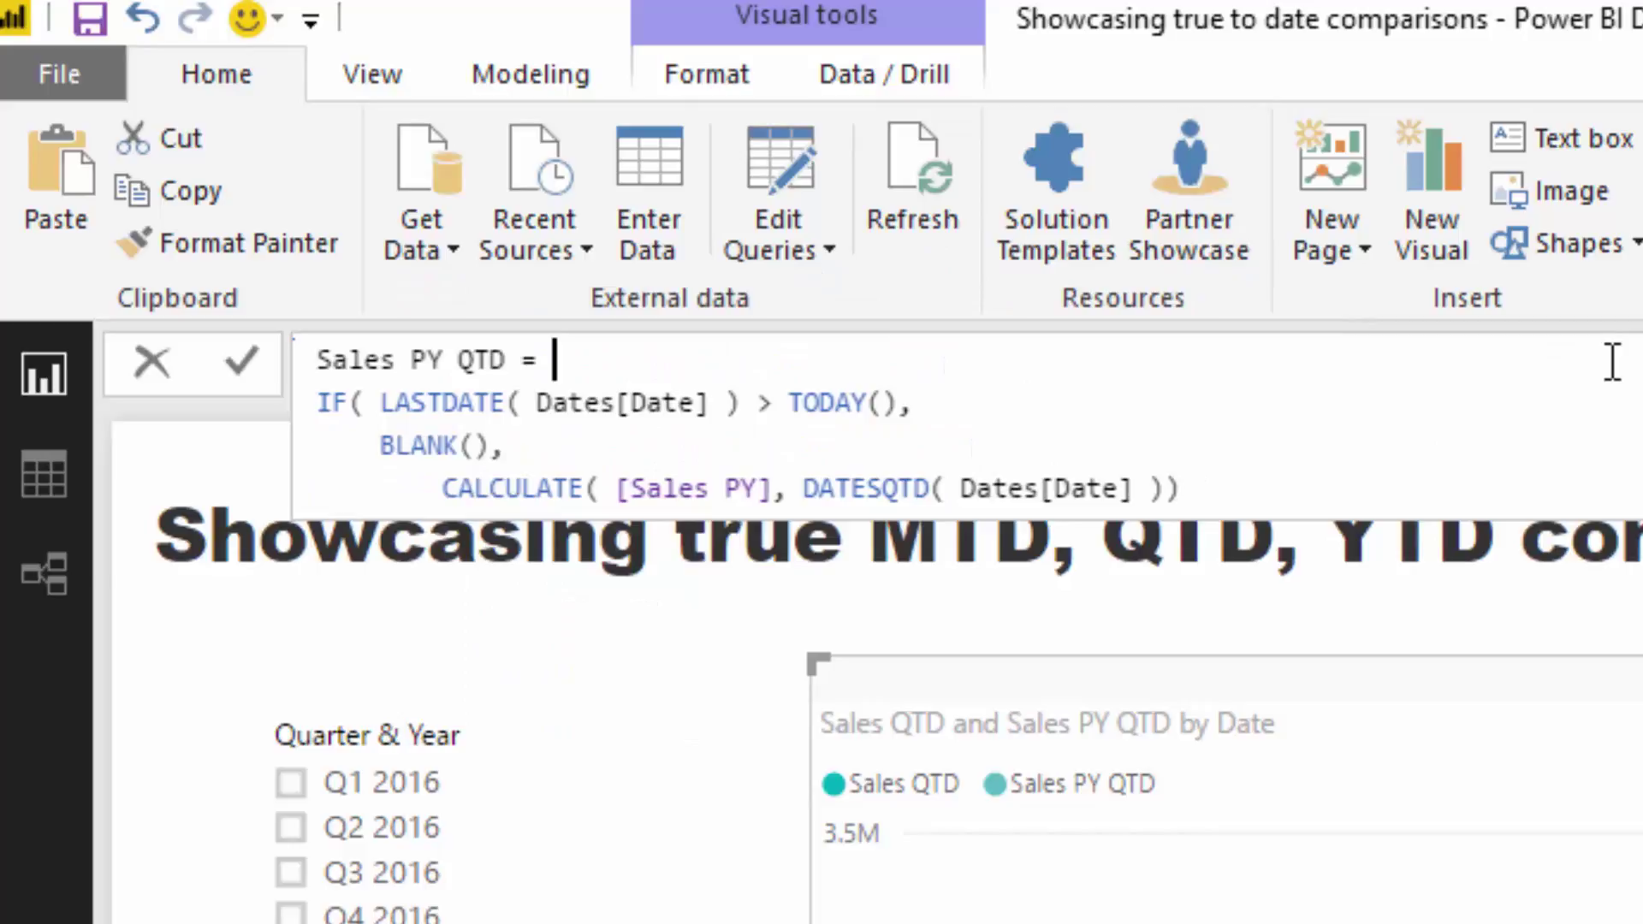
click(1434, 476)
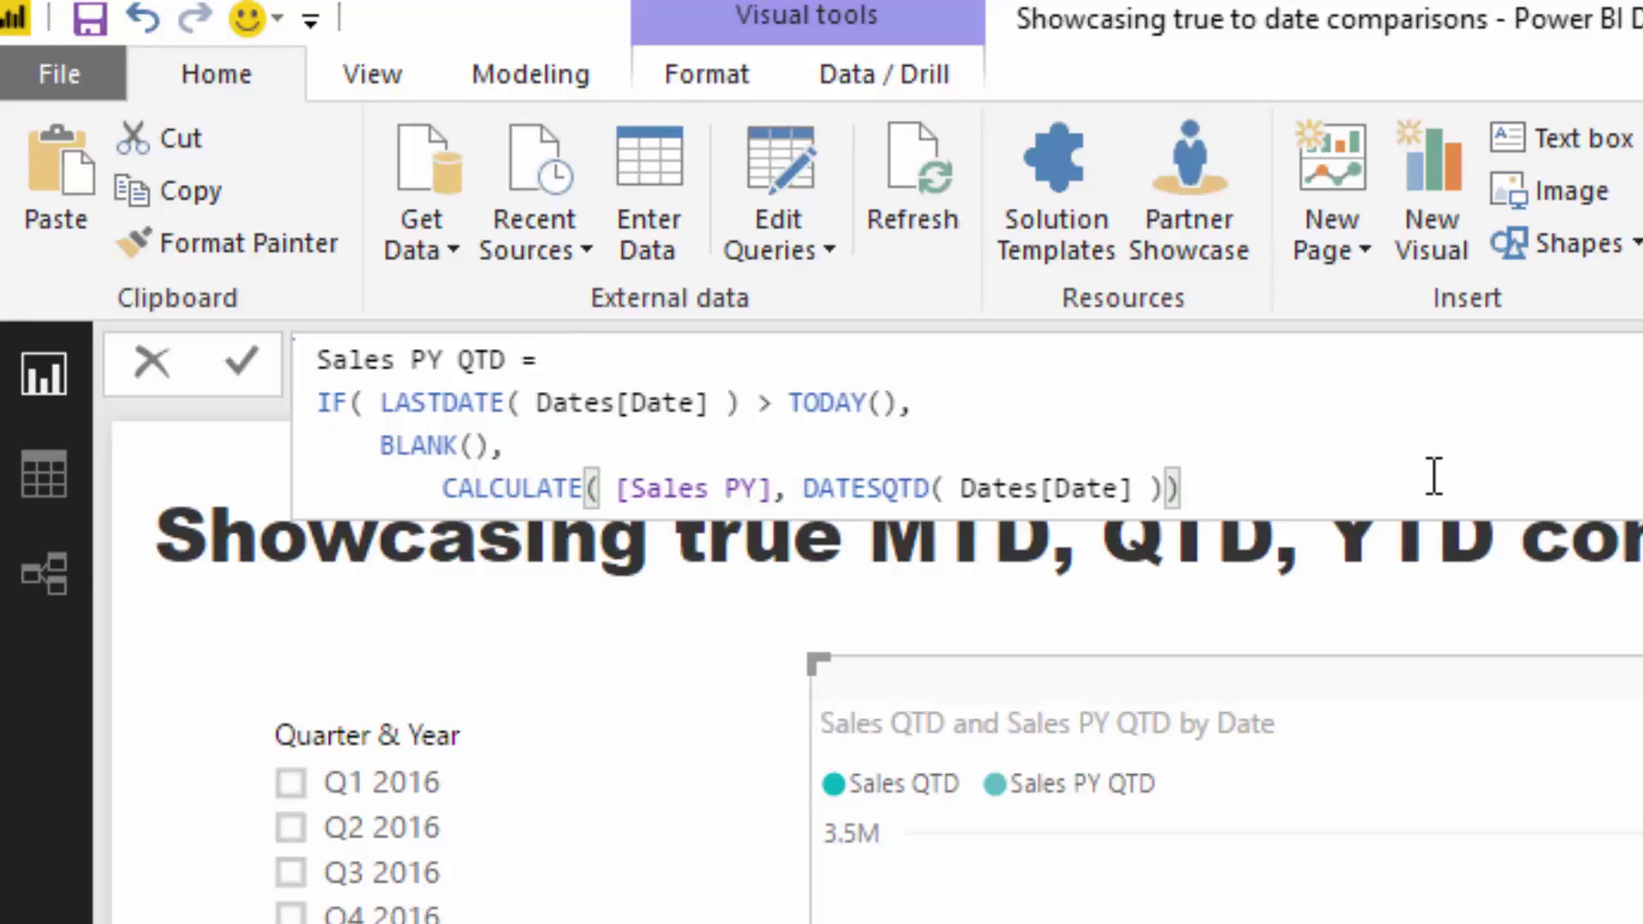
text())
key(Return)
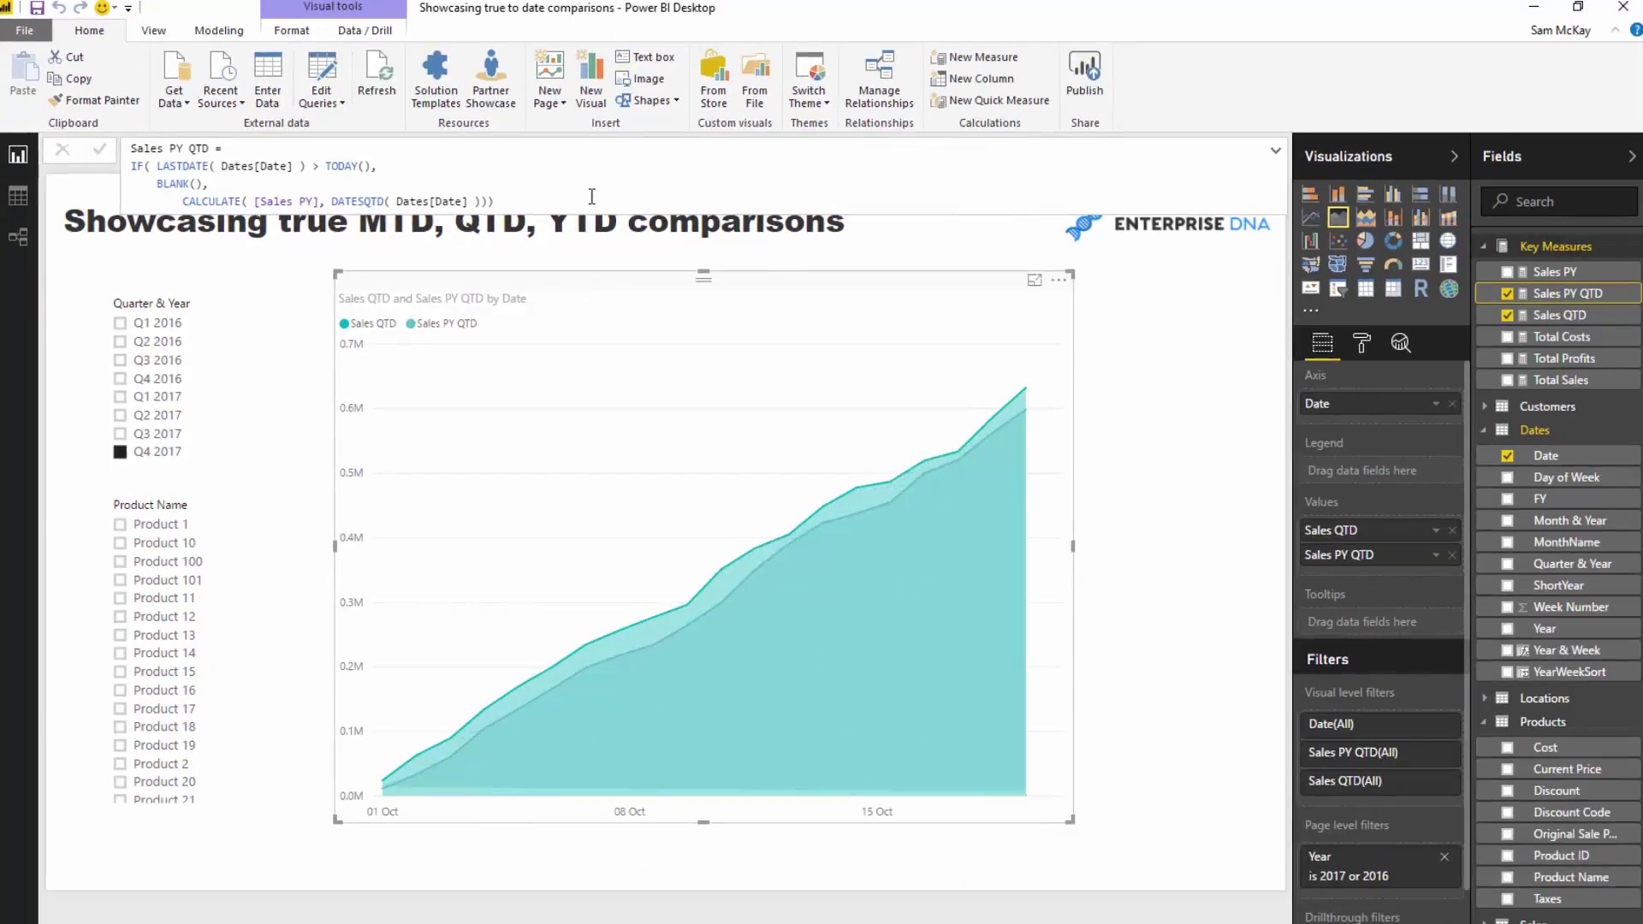
Step: Add and delete a blank table, then convert the area chart into a table
click(1111, 464)
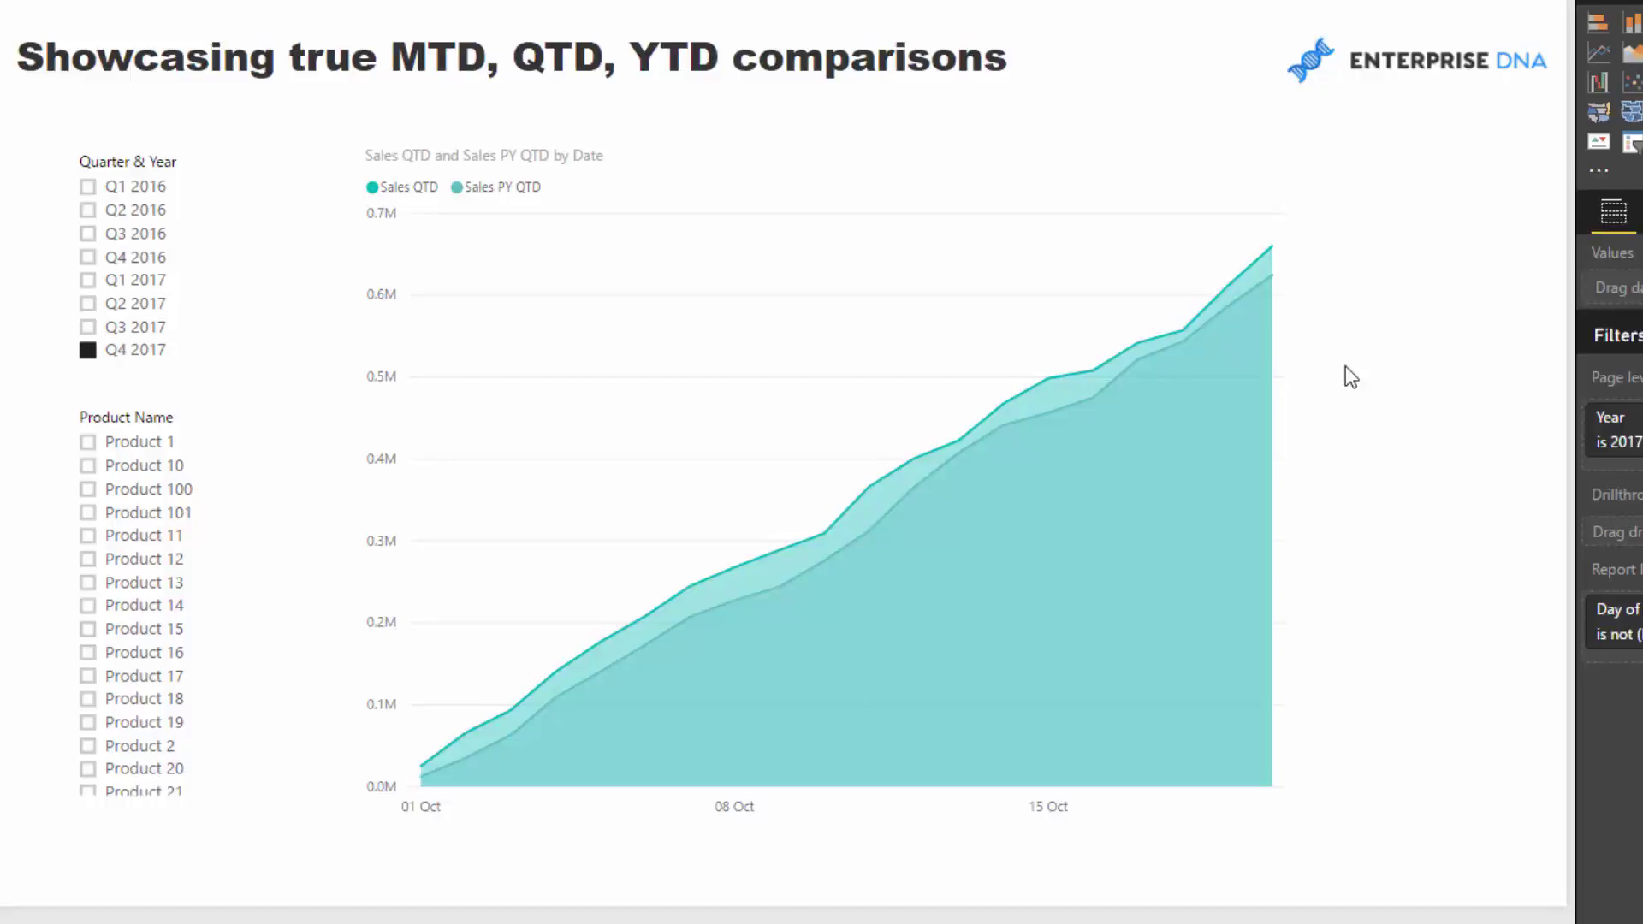
click(1531, 169)
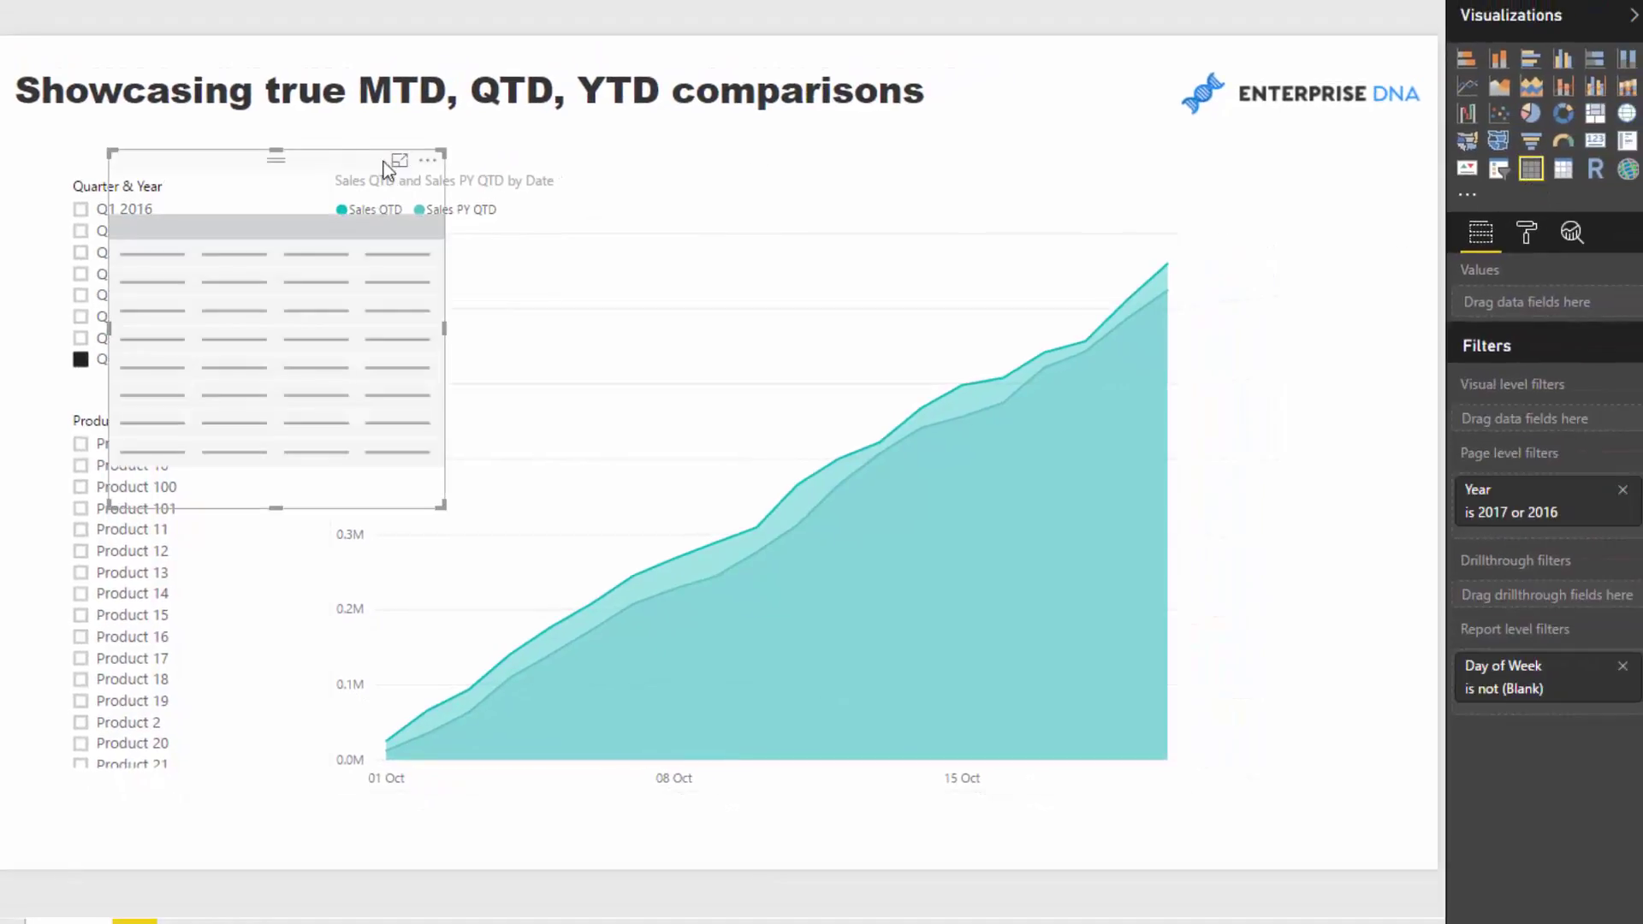
key(Delete)
click(831, 172)
click(1532, 171)
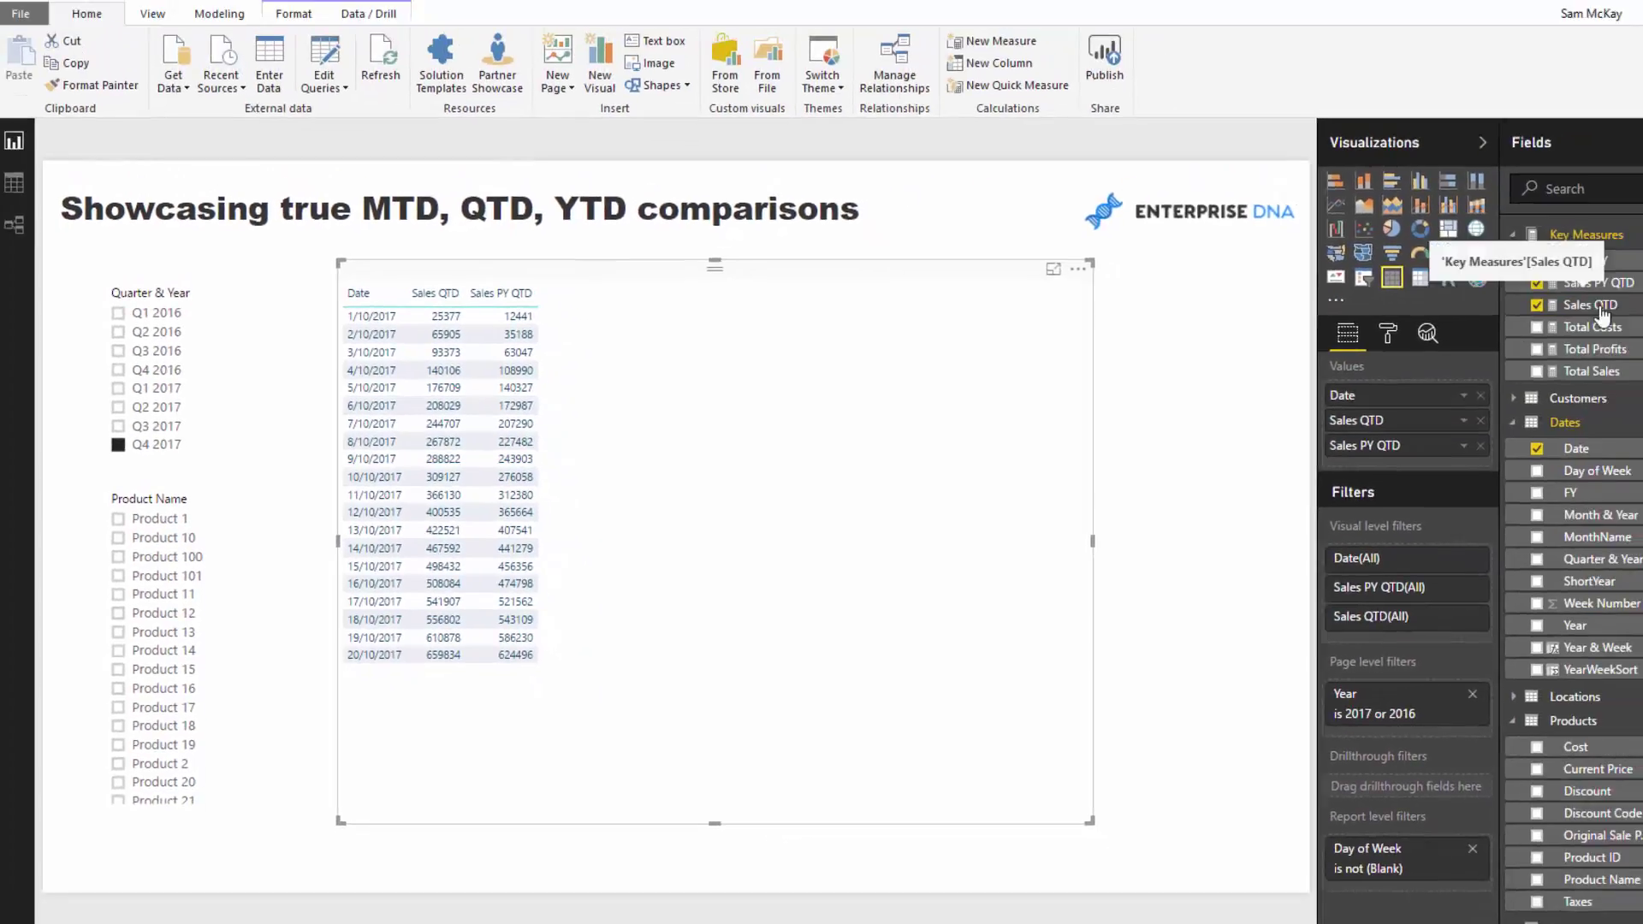
Step: Show the Sales PY QTD formula and highlight its TODAY() call
click(1568, 294)
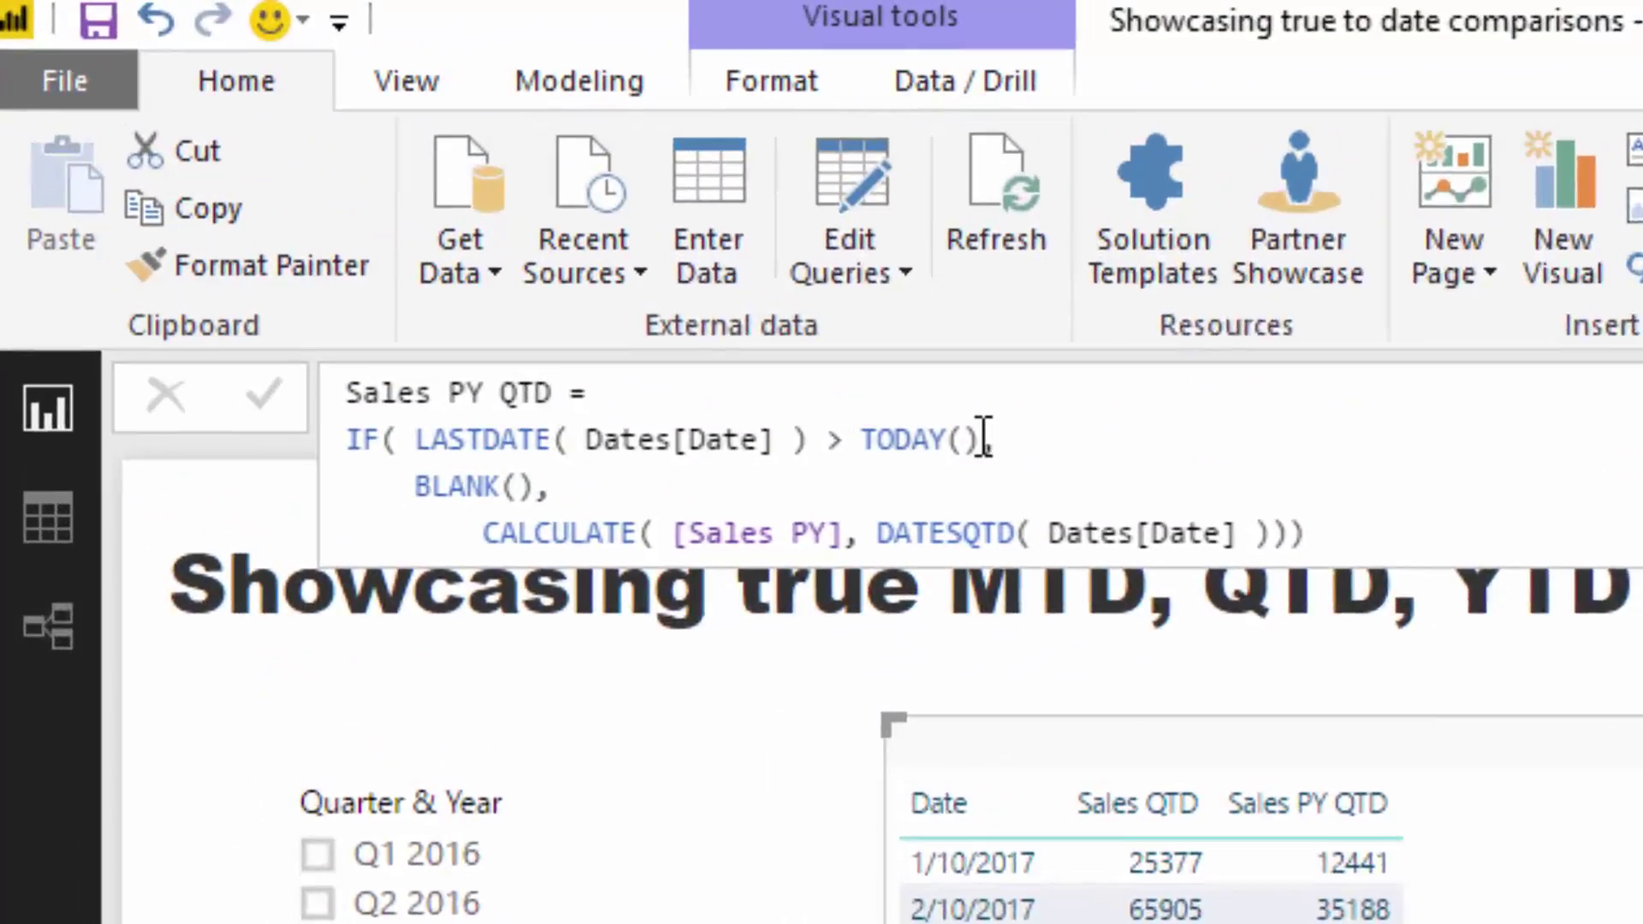
drag(370, 166, 326, 164)
drag(915, 441, 893, 446)
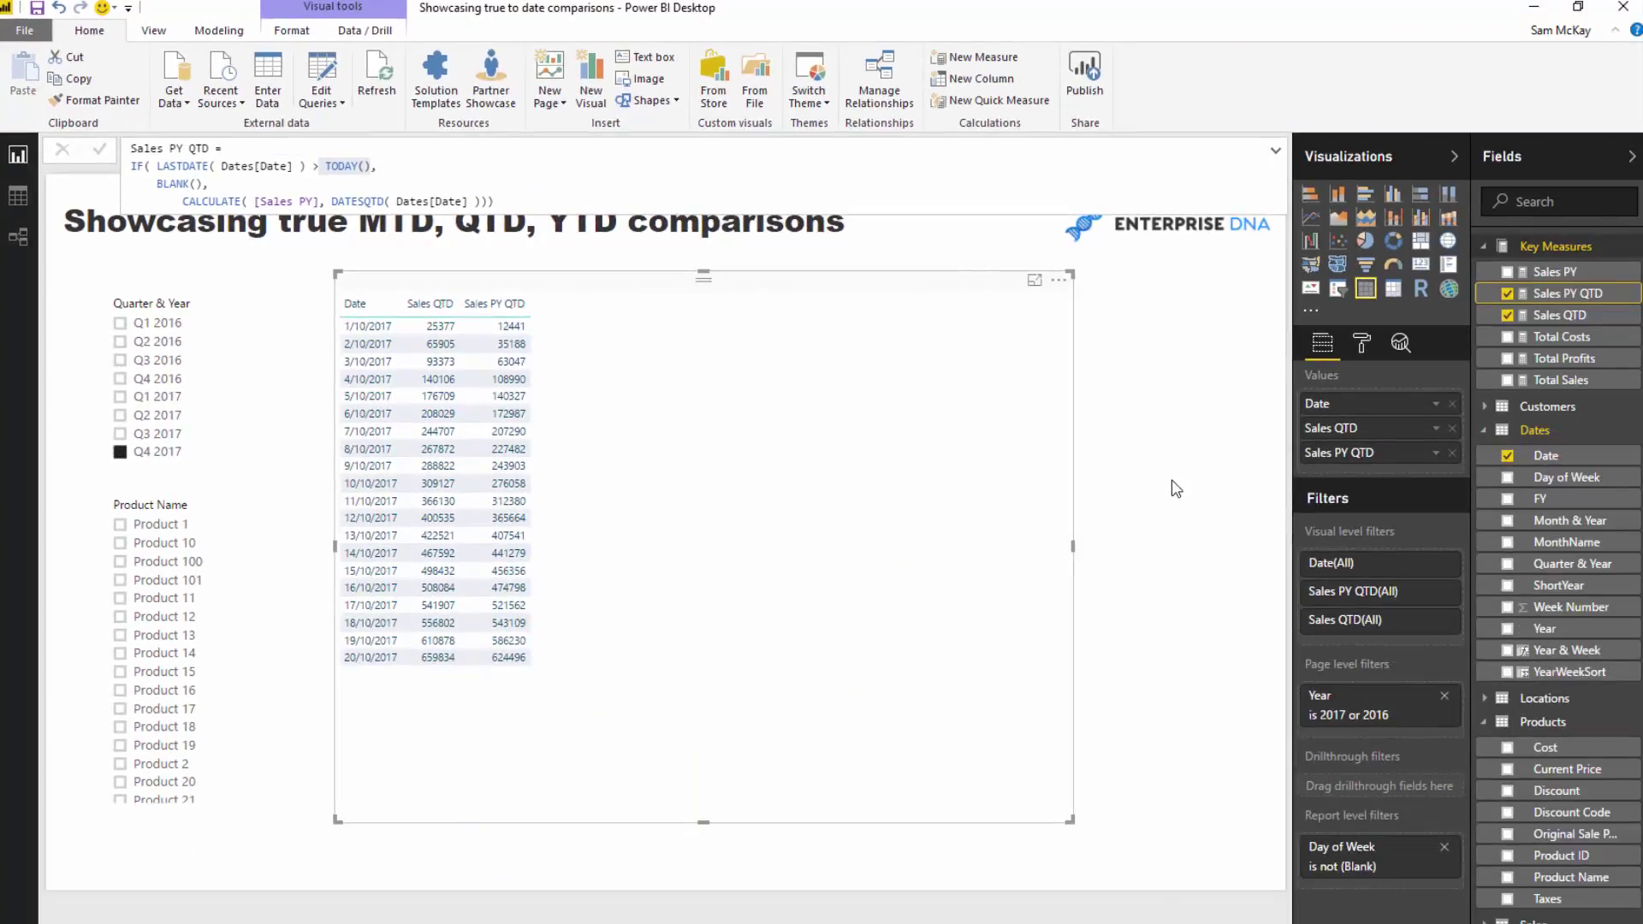
Step: Convert the table back to an area chart and check values ending around 20 October 2017
click(1176, 489)
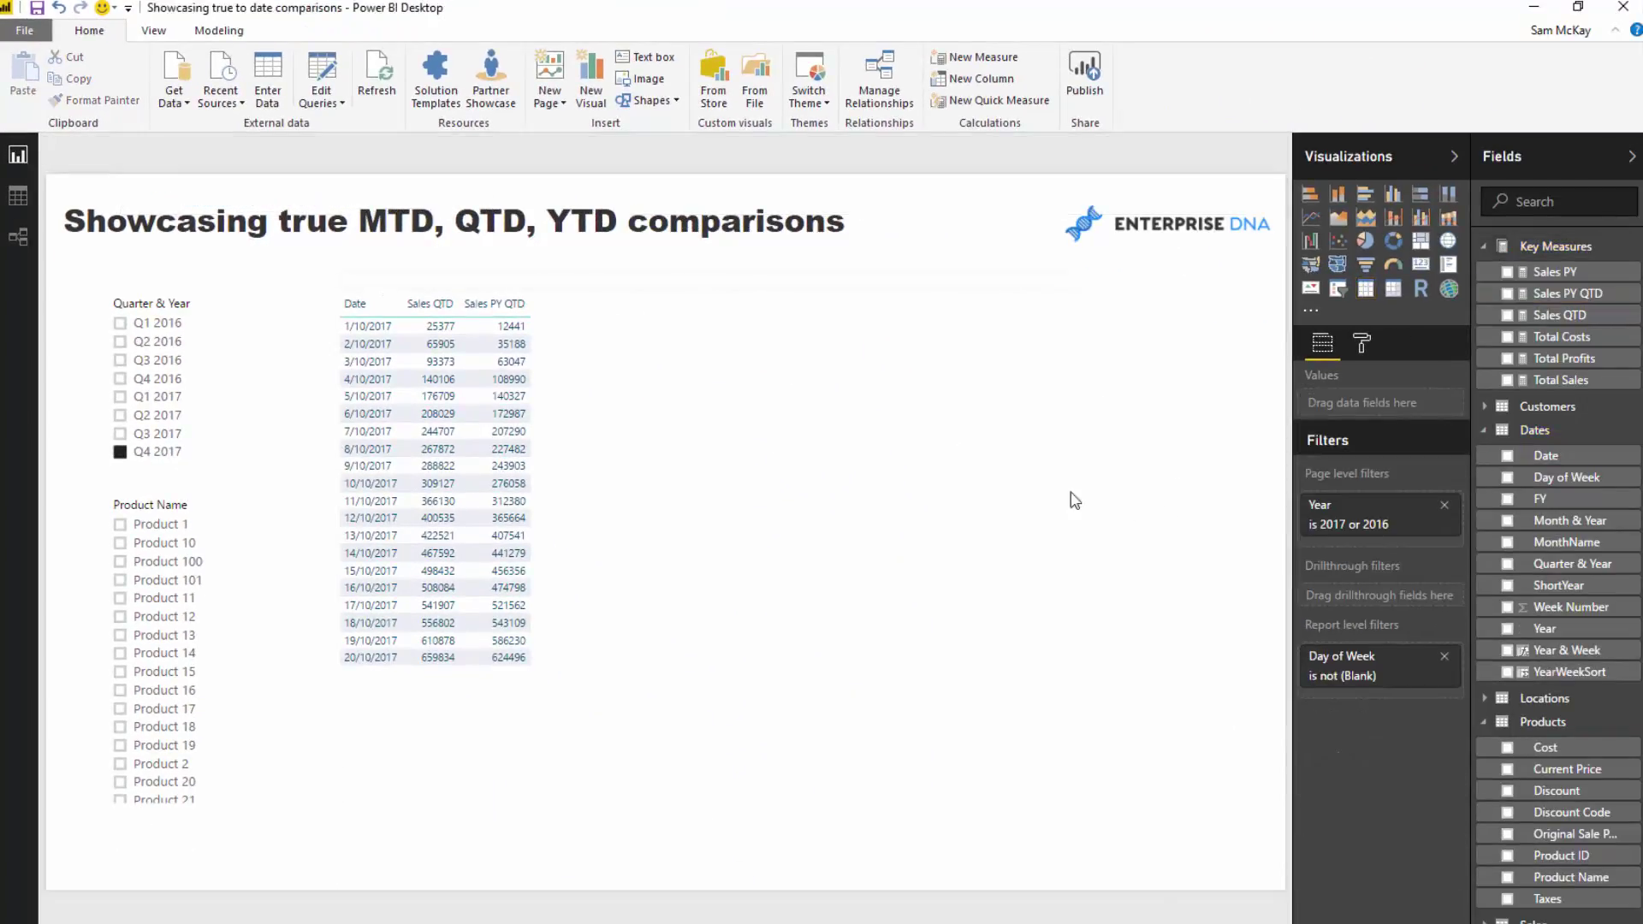
click(881, 476)
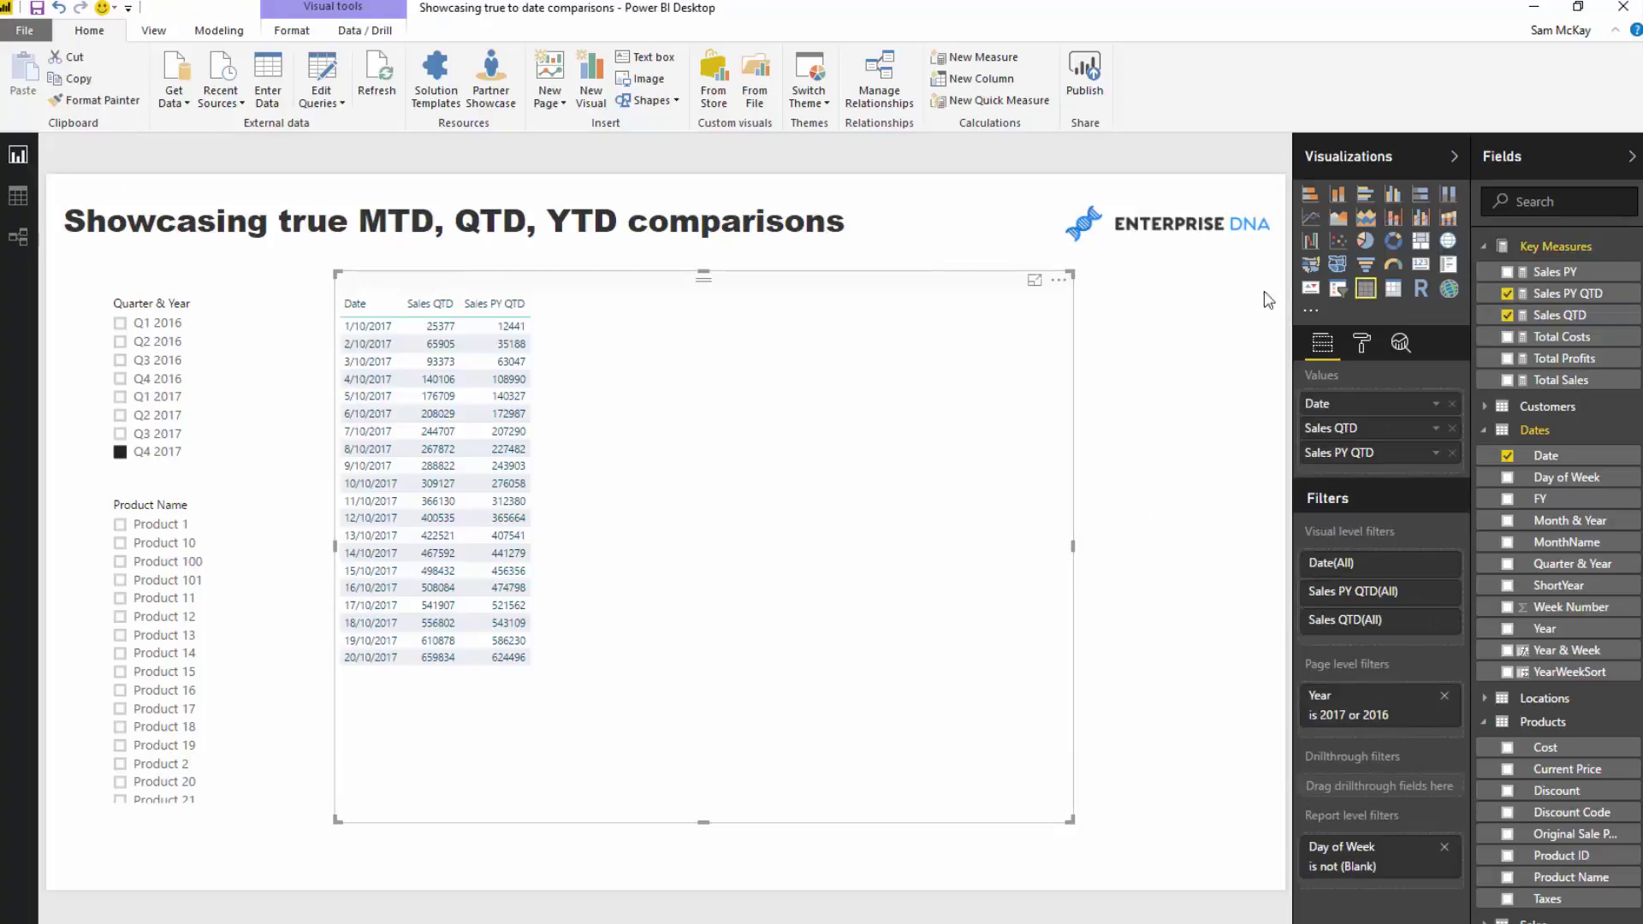
click(1338, 218)
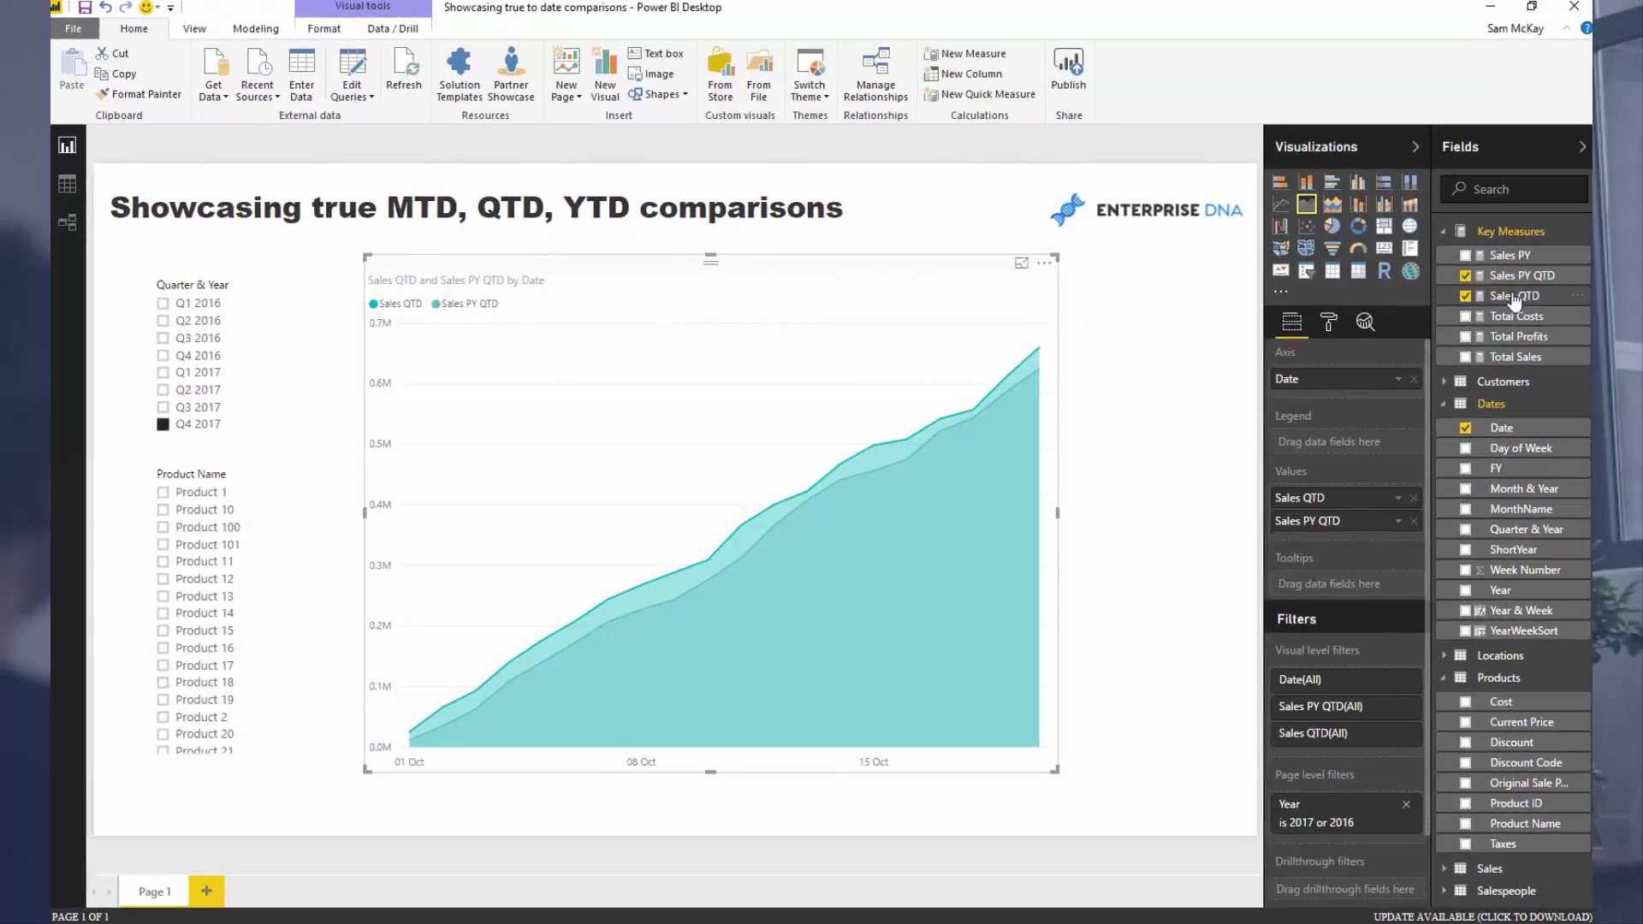
mouse_move(923, 362)
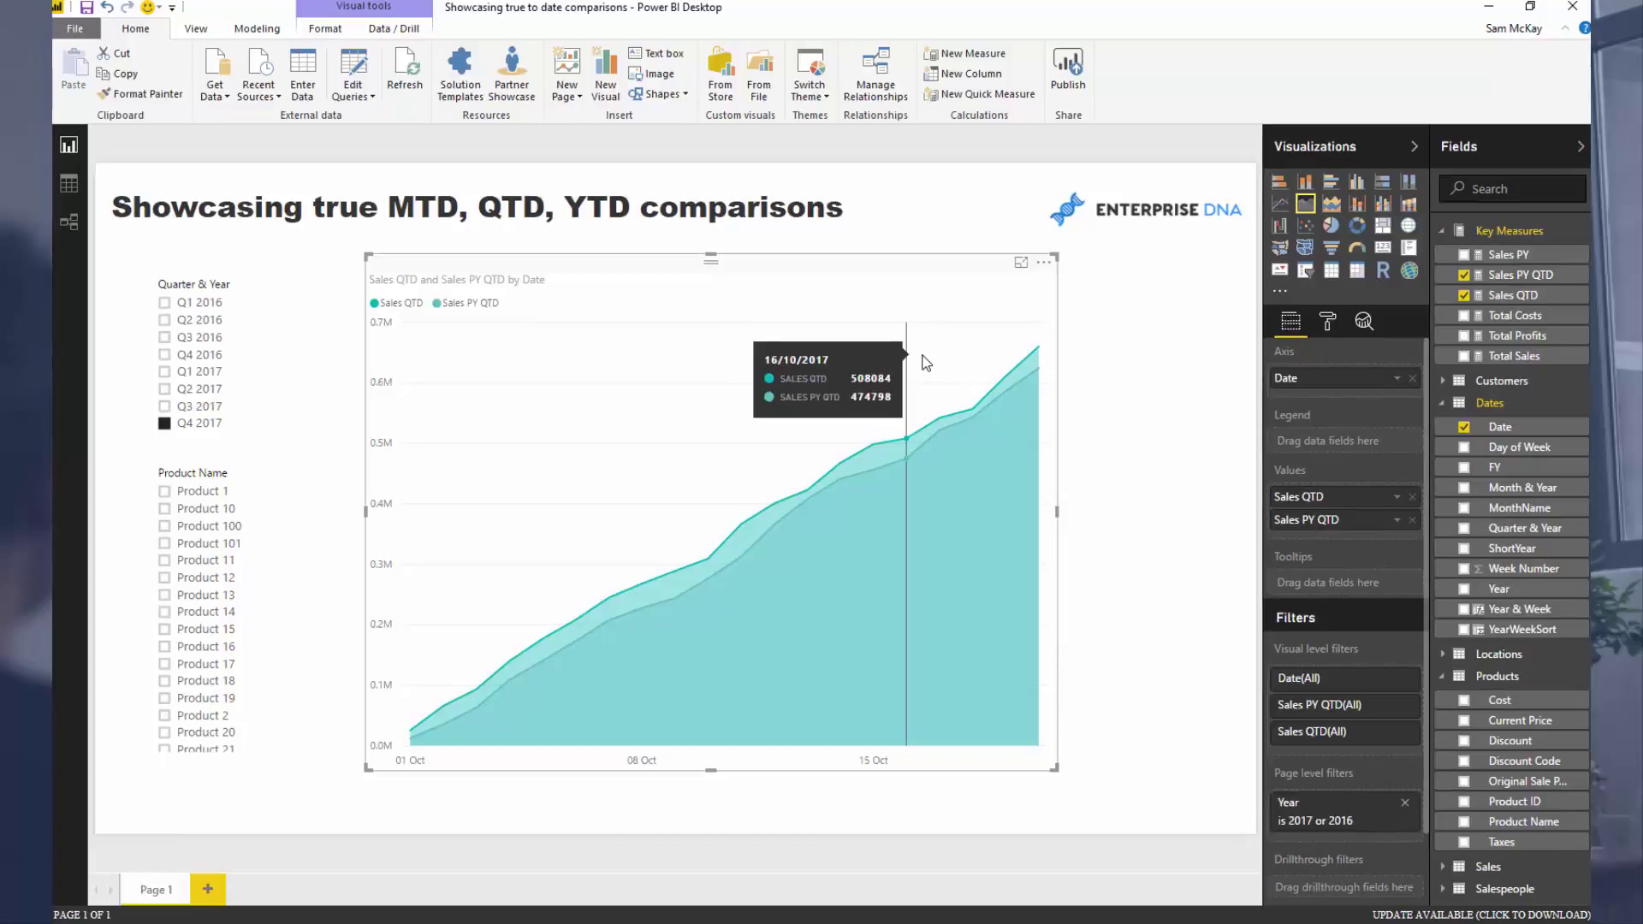